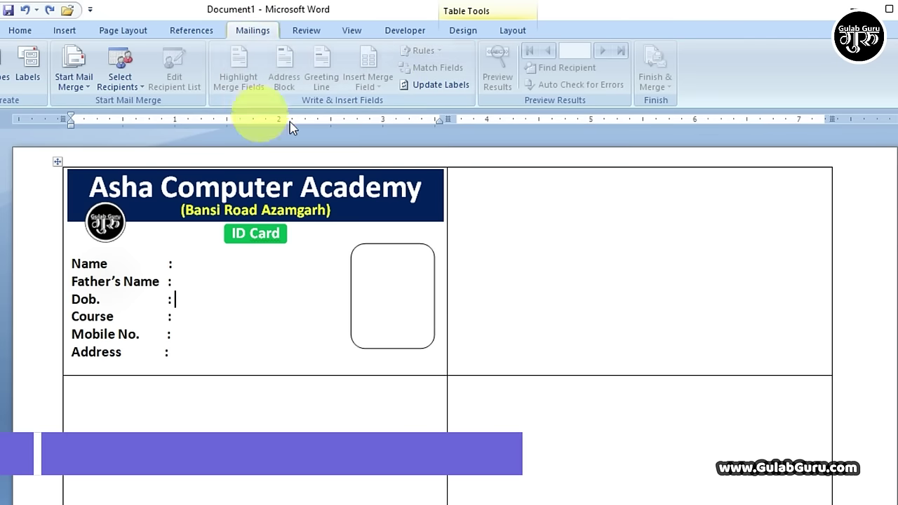
Run Update Labels so every label cell gets the first label's ID card layout.
left_click(438, 84)
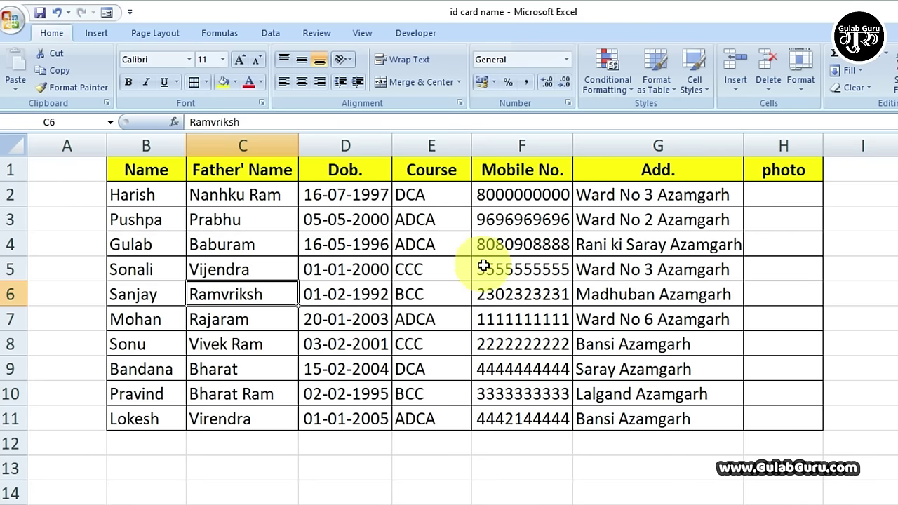
left_click_drag(140, 195, 151, 419)
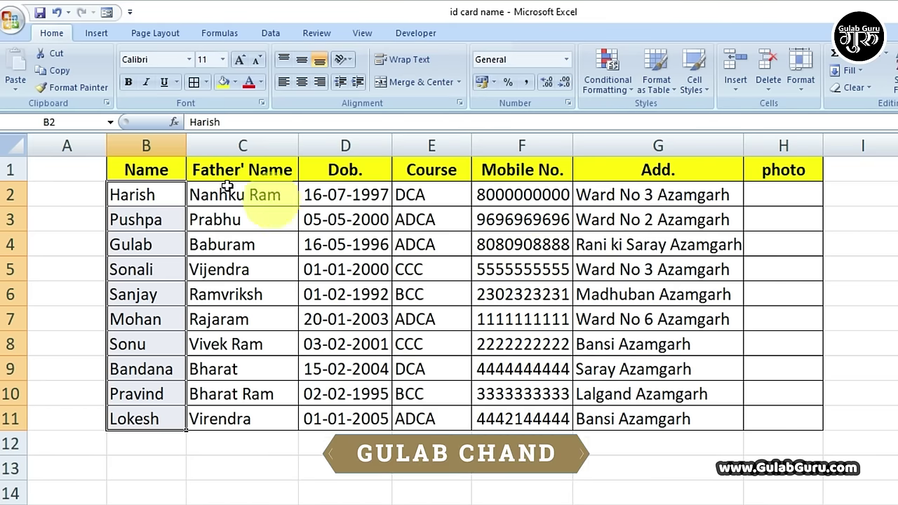
left_click_drag(140, 170, 685, 170)
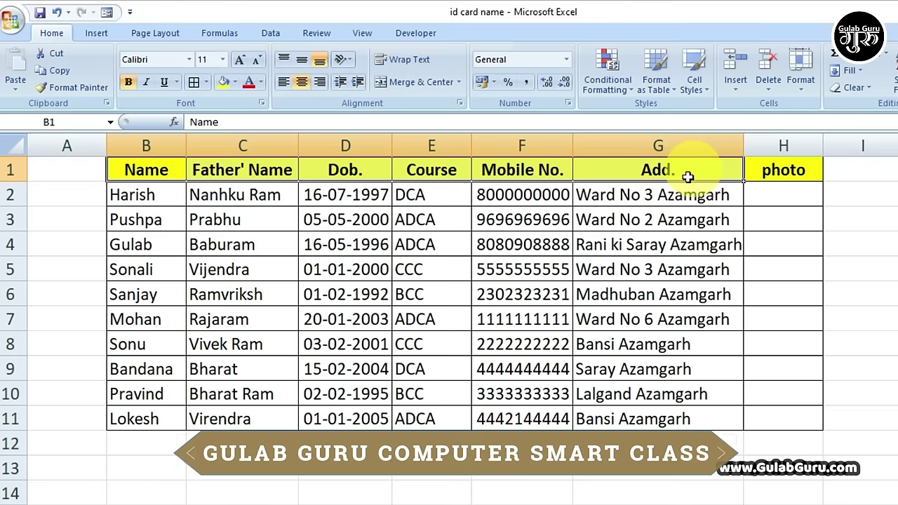
left_click(631, 269)
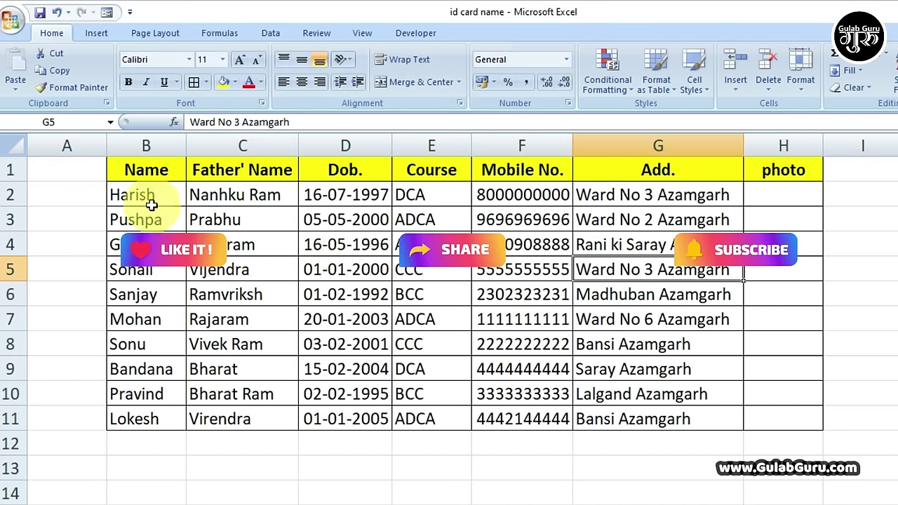
left_click_drag(144, 194, 701, 411)
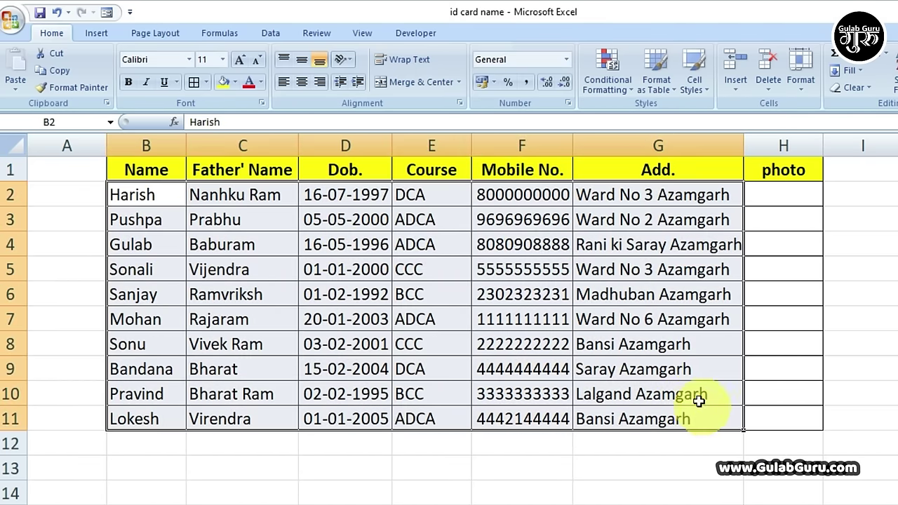
left_click(658, 375)
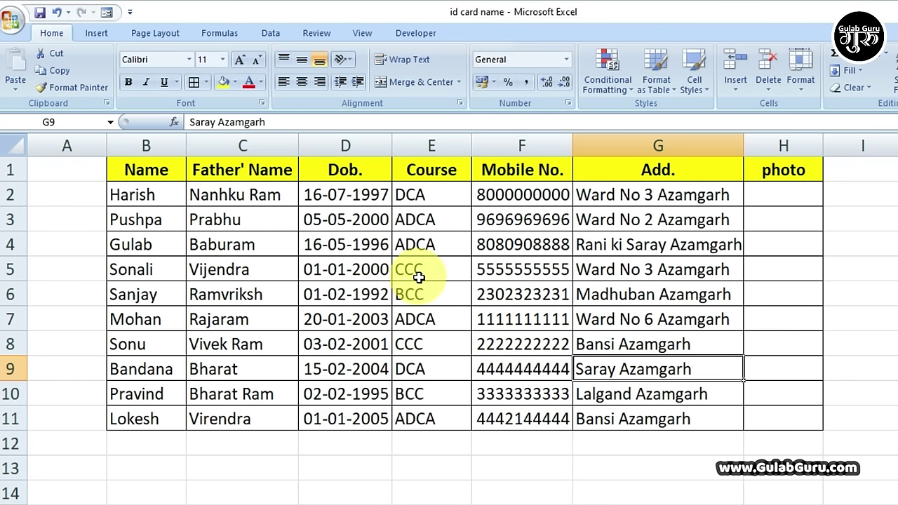
mouse_move(154, 194)
left_mouse_down()
mouse_move(627, 393)
mouse_move(632, 418)
left_mouse_up()
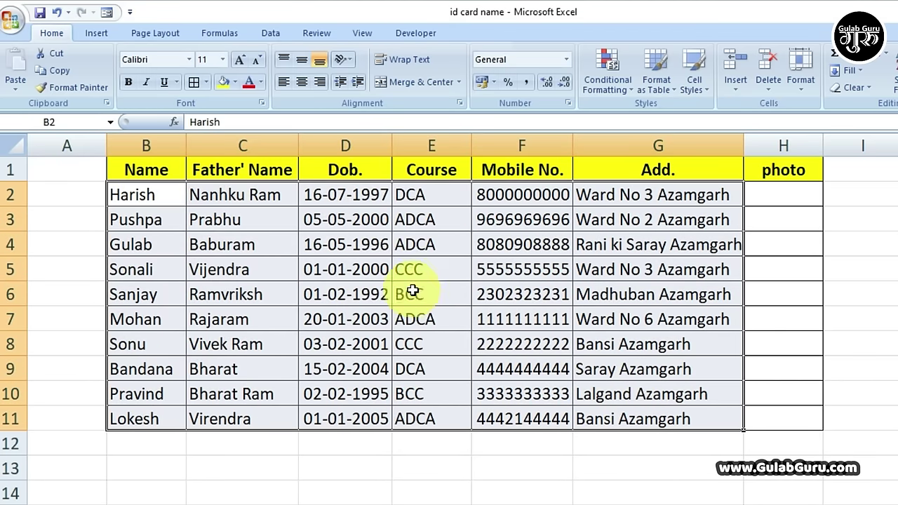
left_click(144, 195)
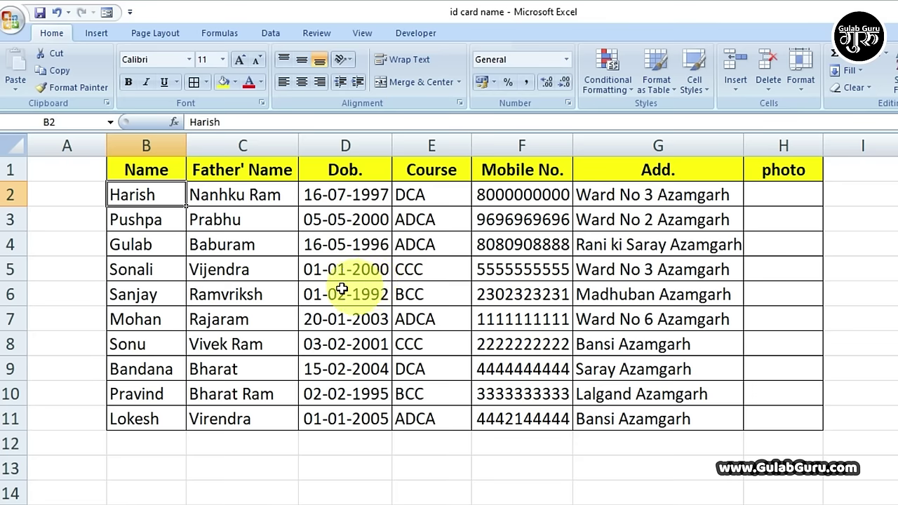
Save the student details workbook to the Desktop as 'id card name'.
left_click(12, 20)
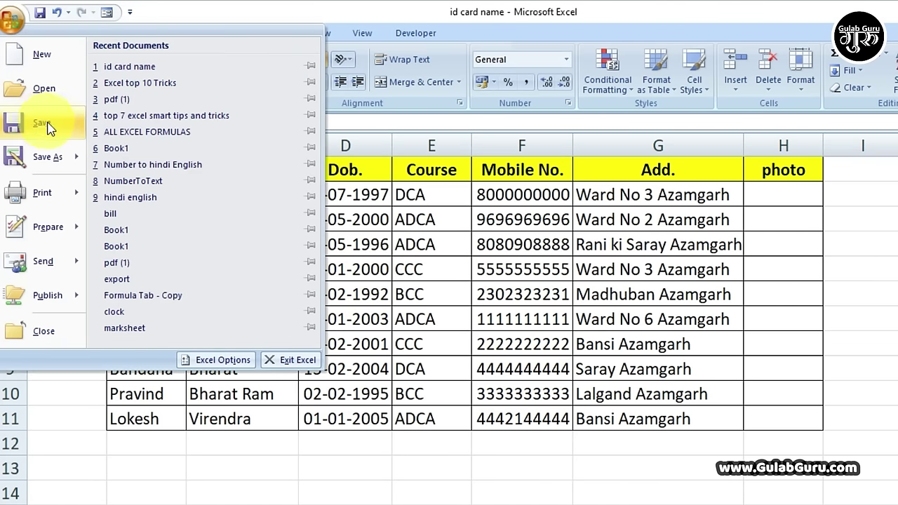
left_click(439, 247)
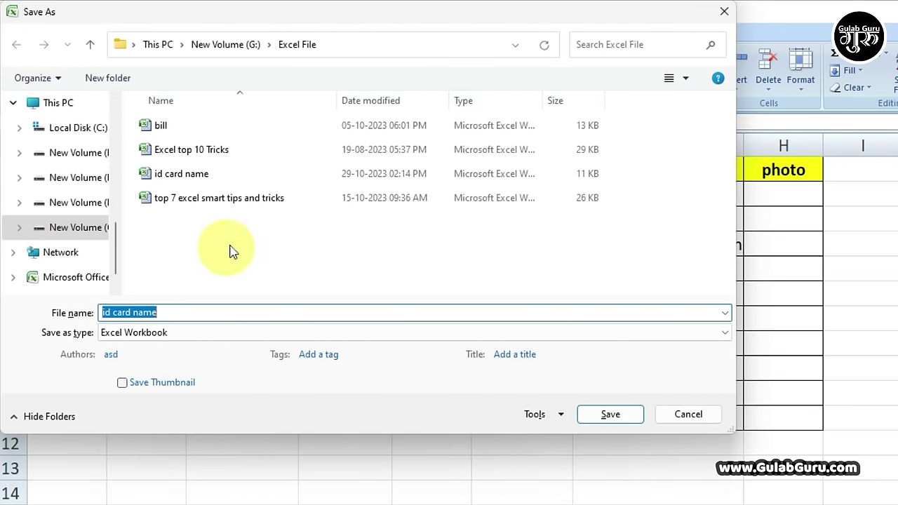
scroll(100, 180, "up", 5)
scroll(100, 180, "up", 5)
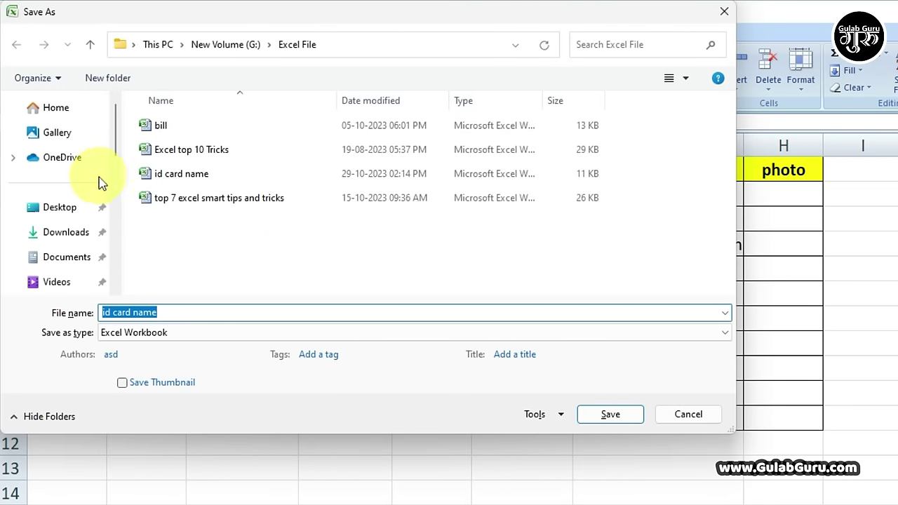
left_click(63, 212)
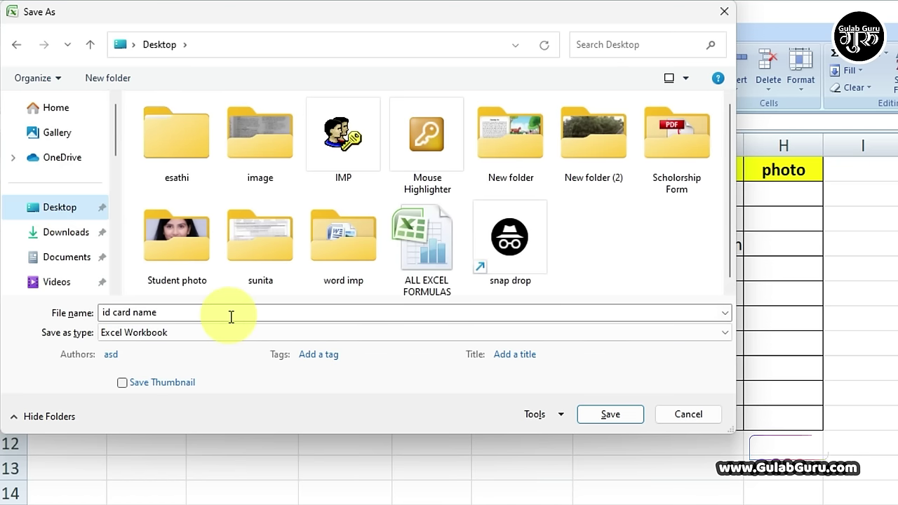
left_click(608, 415)
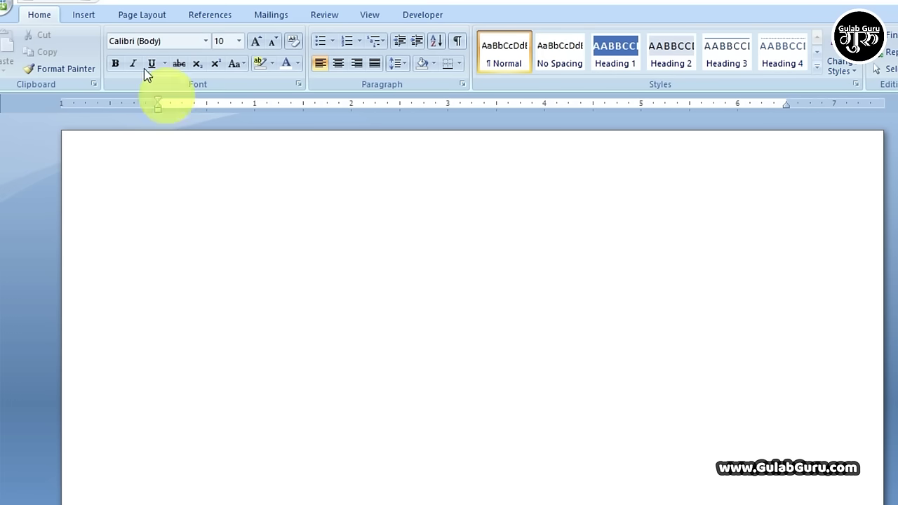
Insert a 2-column by 5-row table into the blank document.
left_click(80, 17)
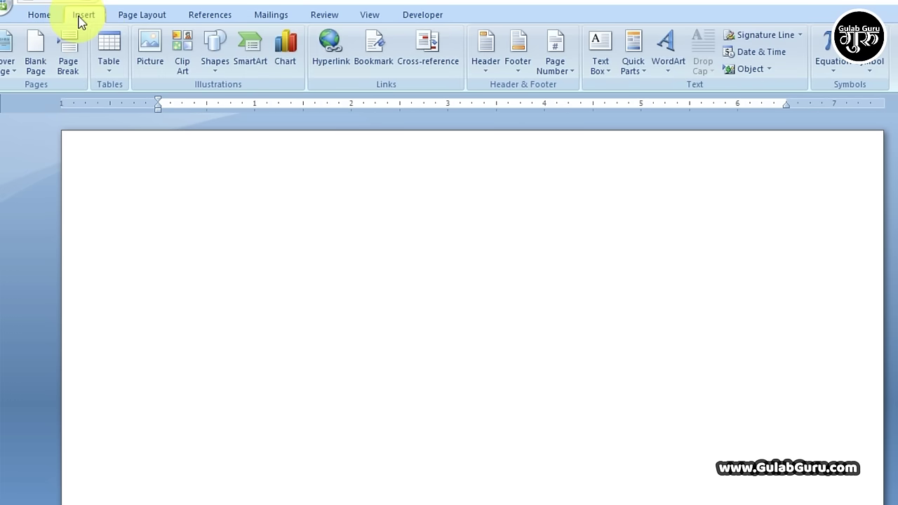
left_click(110, 70)
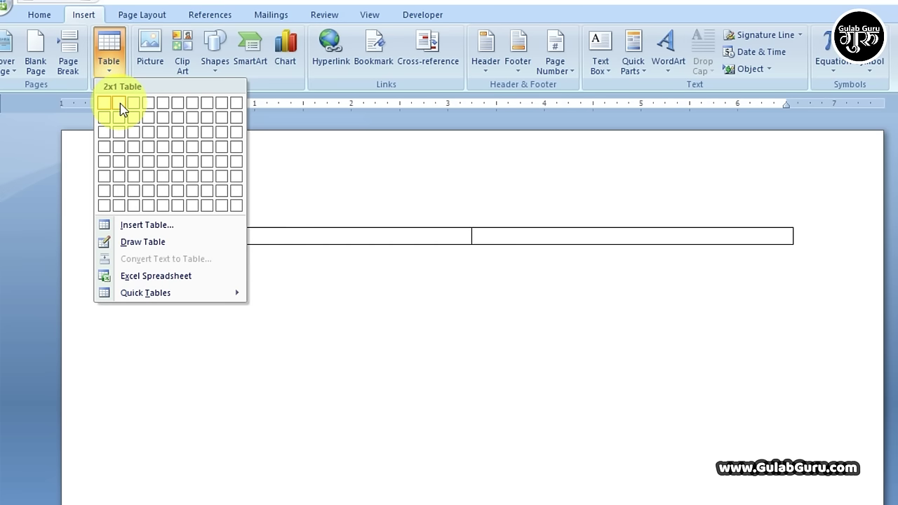
left_click(118, 167)
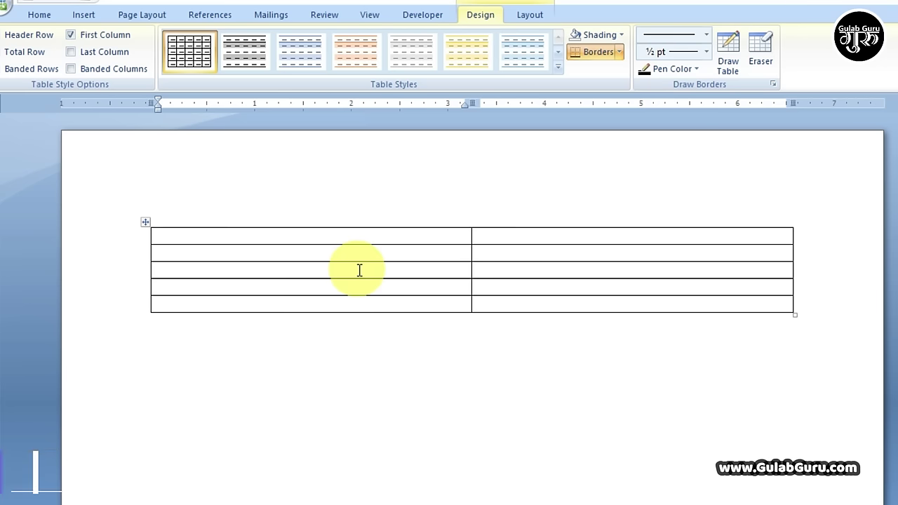
Select the entire table.
left_click(145, 222)
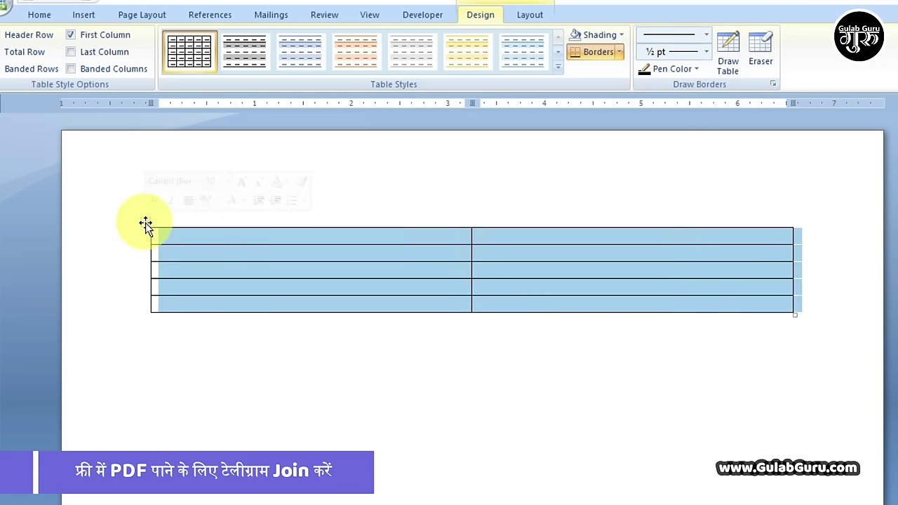
left_click(317, 256)
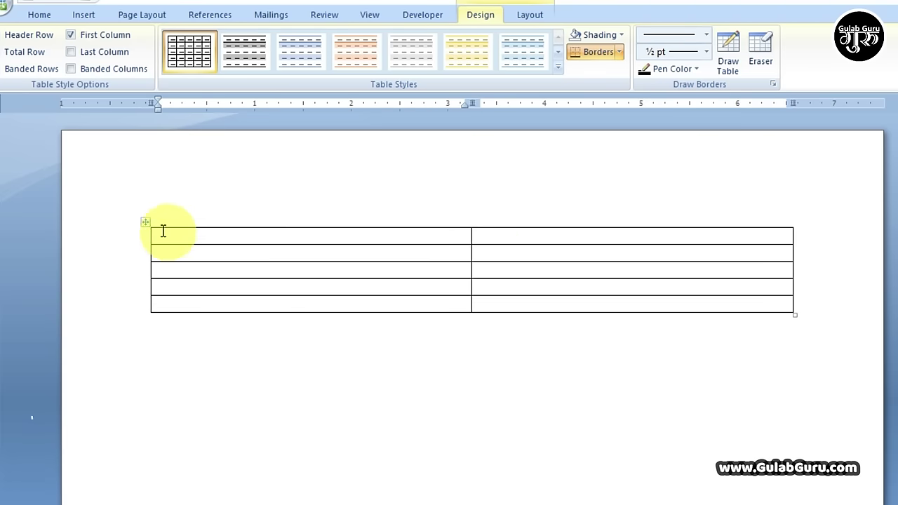
left_click(144, 222)
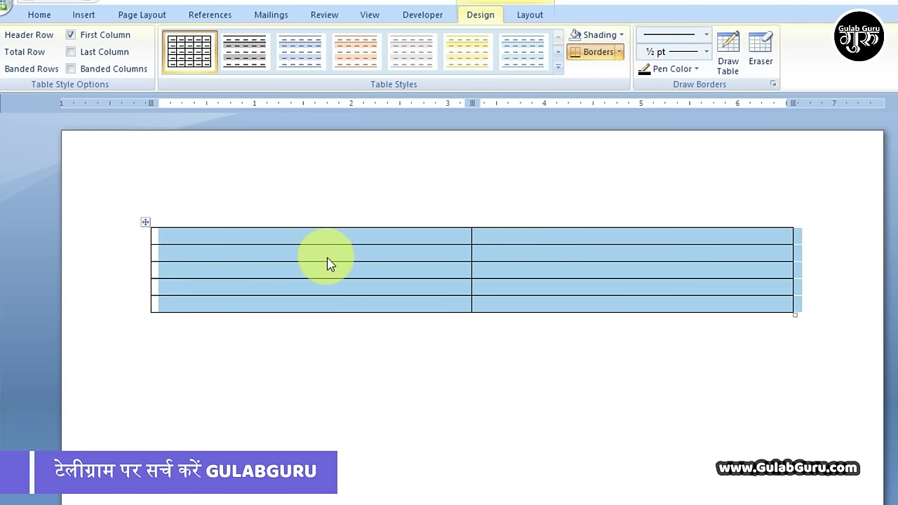
left_click(262, 241)
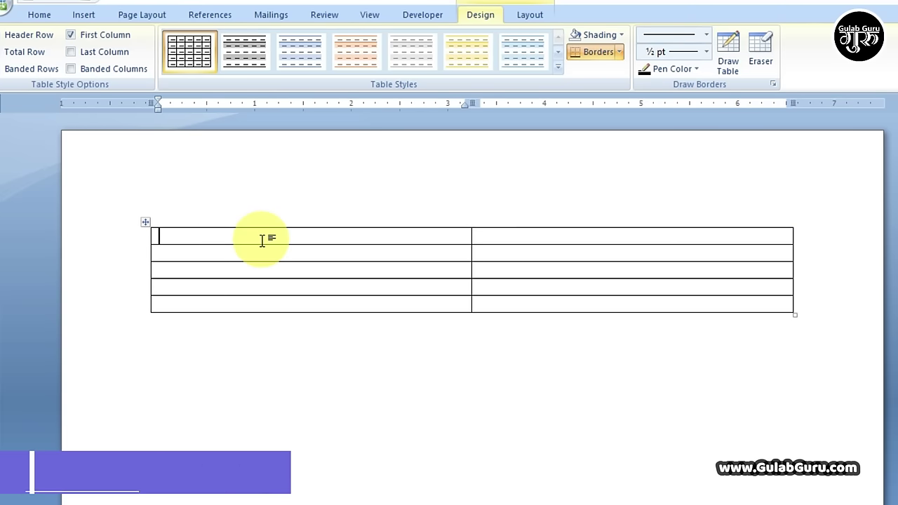
key("ctrl+a")
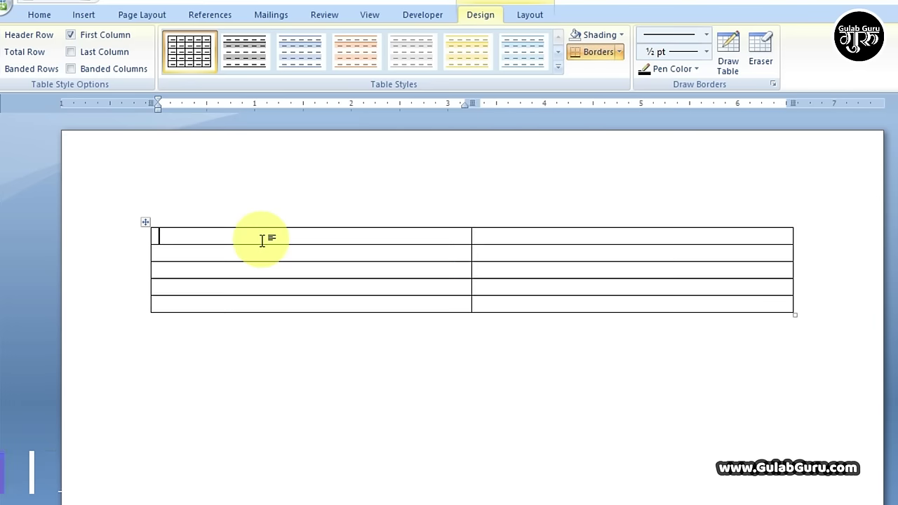
left_click(261, 244)
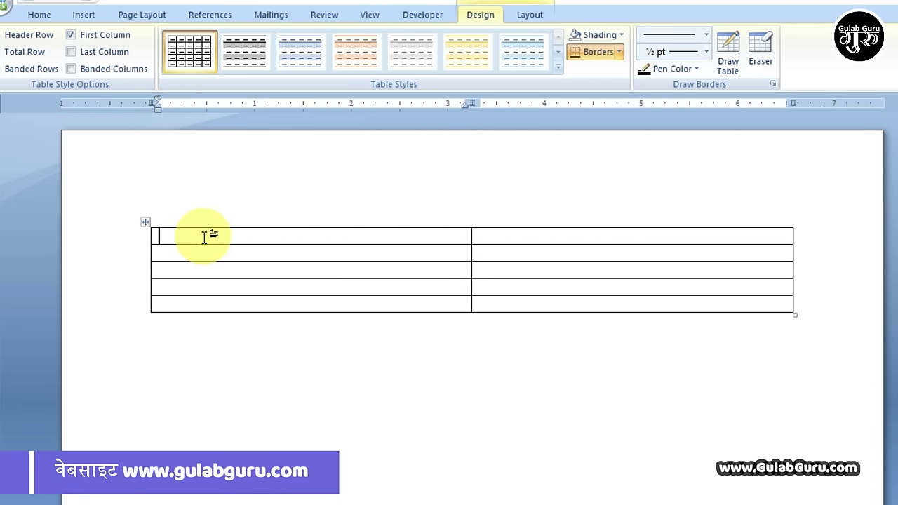
left_click_drag(204, 238, 575, 297)
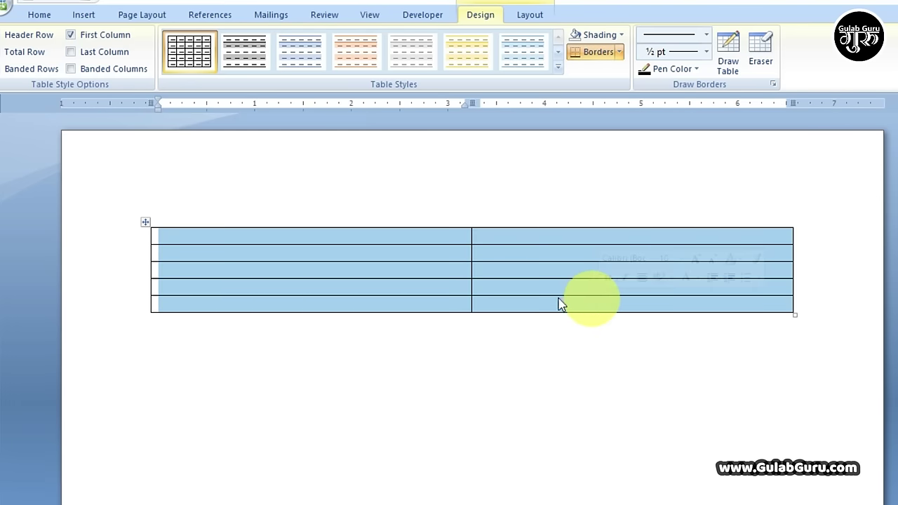
left_click(280, 240)
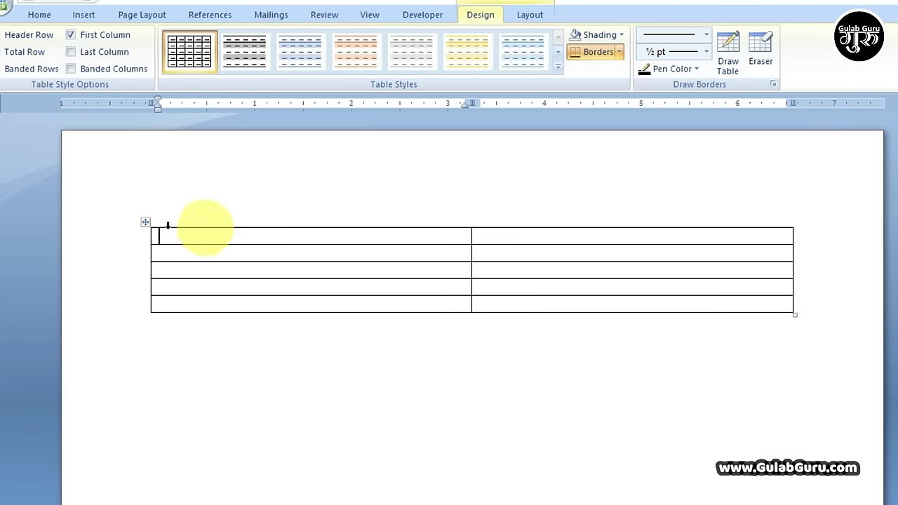
left_click(145, 224)
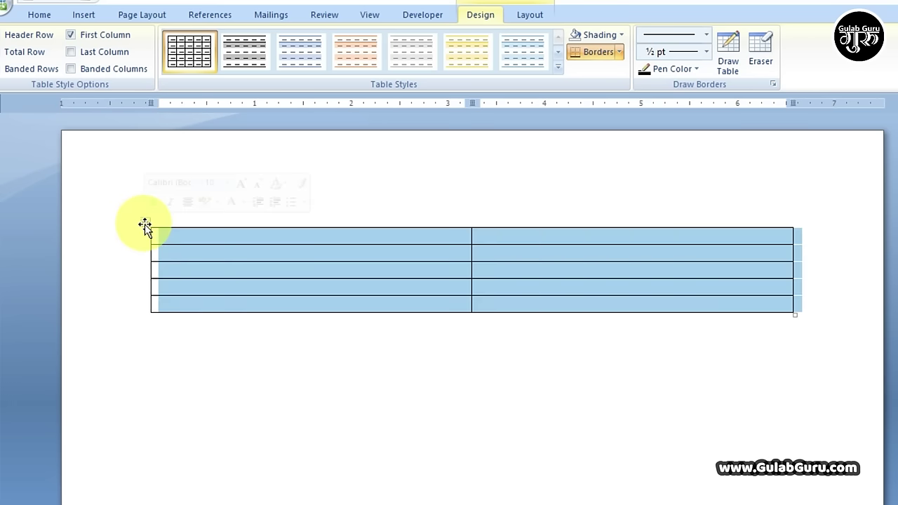
Set the table's row height to 2" and column width to 3.7".
left_click(531, 15)
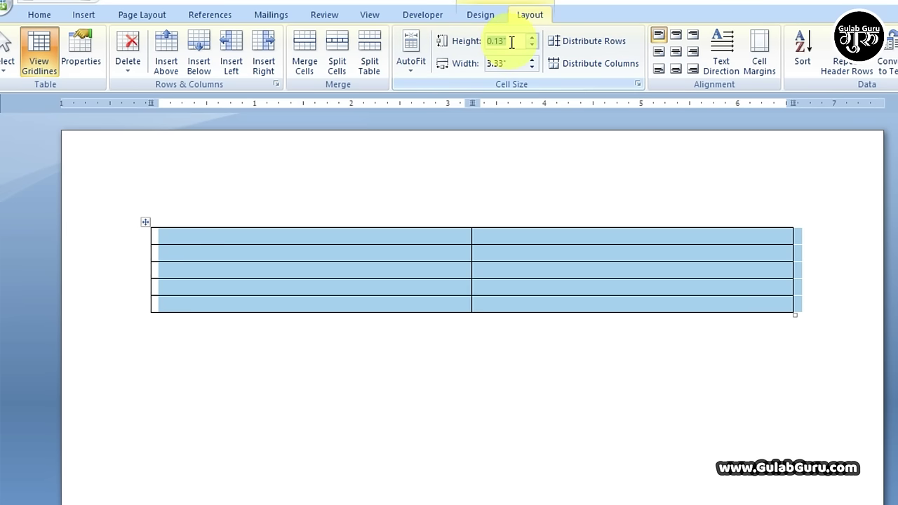
left_click(513, 62)
type("3.7")
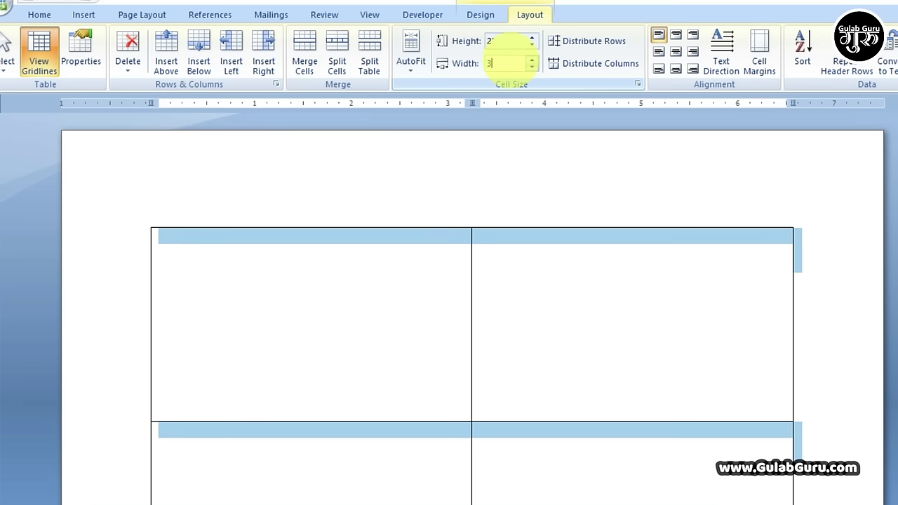
left_click(571, 261)
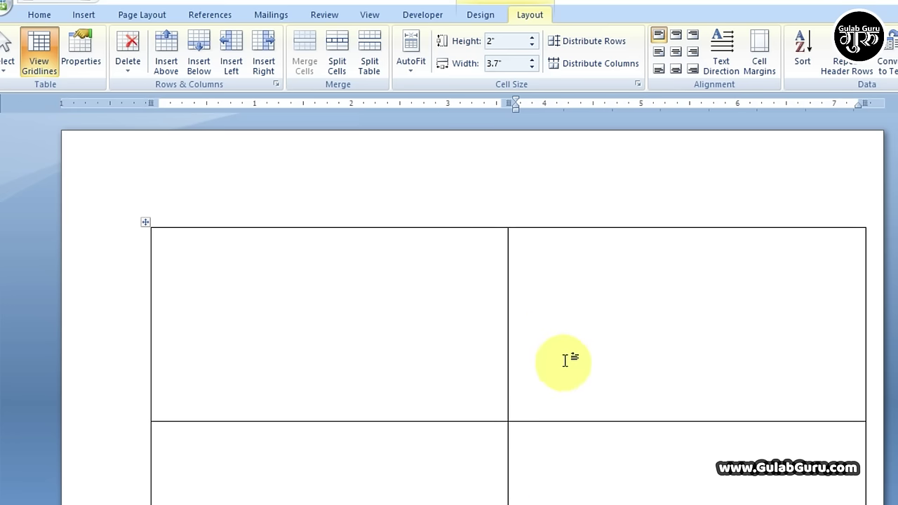
scroll(567, 360, "down", 5)
Drag the top margin up on the vertical ruler so the card table sits higher.
scroll(567, 360, "down", 3)
scroll(567, 360, "down", 3)
scroll(567, 360, "down", 6)
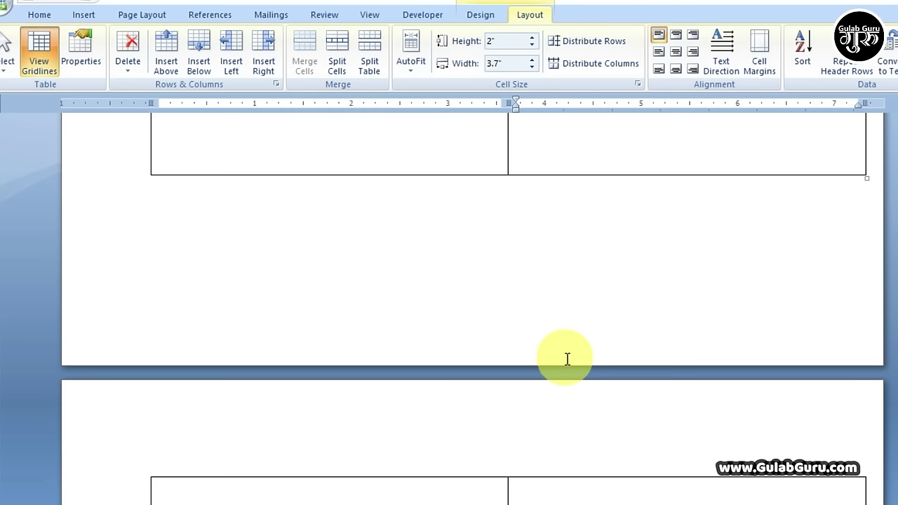
scroll(567, 360, "down", 3)
scroll(567, 360, "down", 4)
scroll(567, 361, "down", 1)
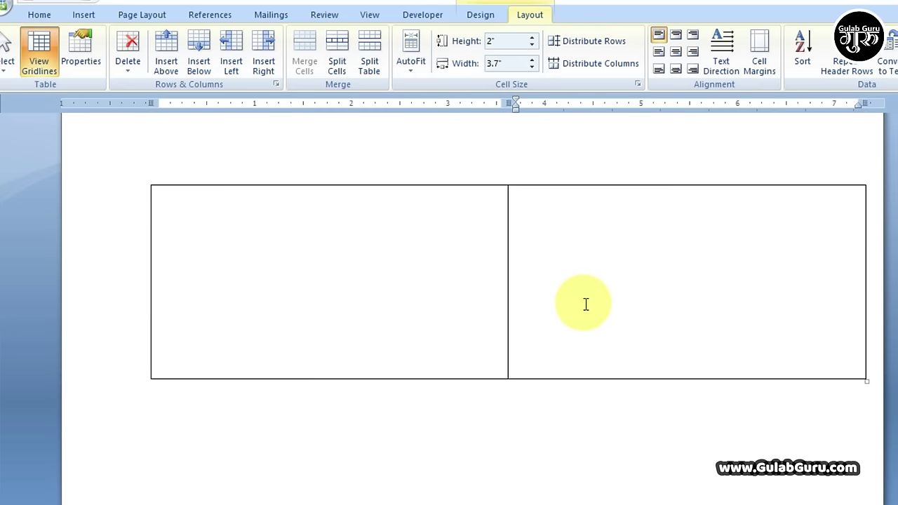
scroll(585, 305, "up", 5)
scroll(586, 304, "down", 5)
scroll(583, 311, "up", 4)
scroll(583, 311, "up", 1)
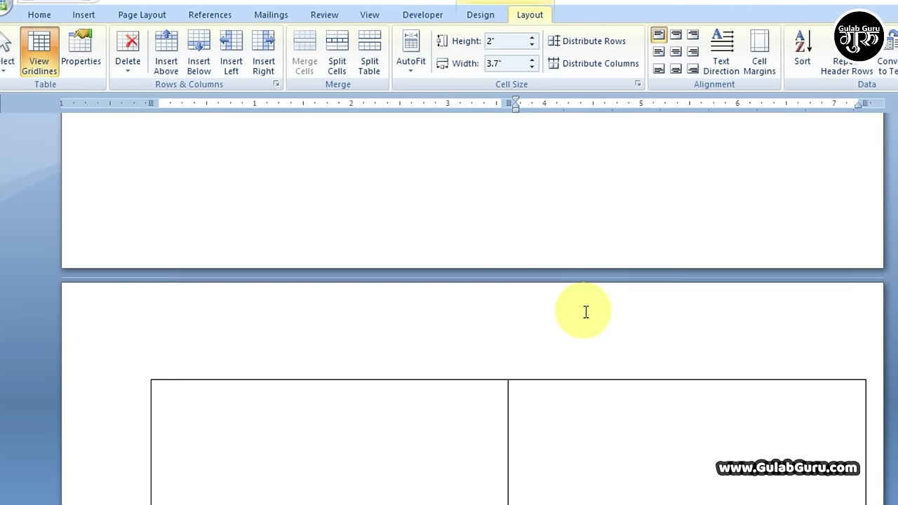
scroll(583, 311, "down", 8)
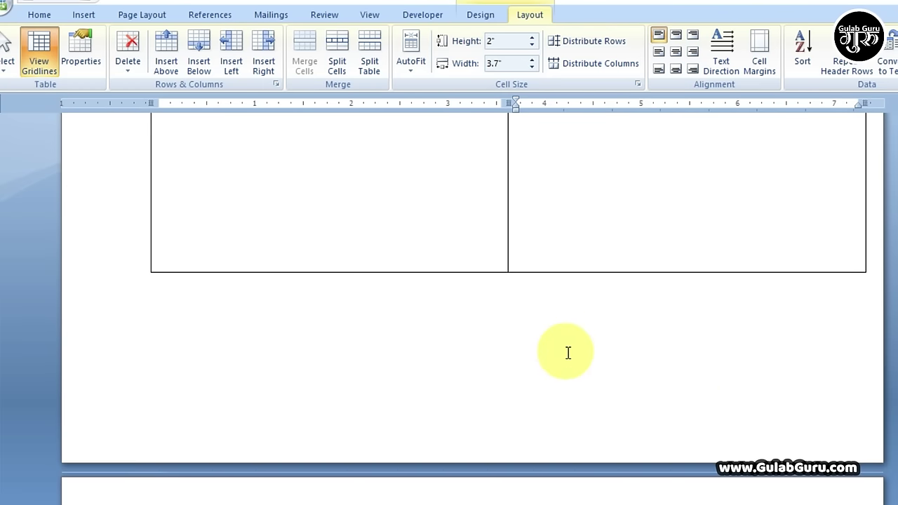
scroll(568, 353, "up", 3)
scroll(568, 353, "up", 1)
scroll(569, 353, "up", 2)
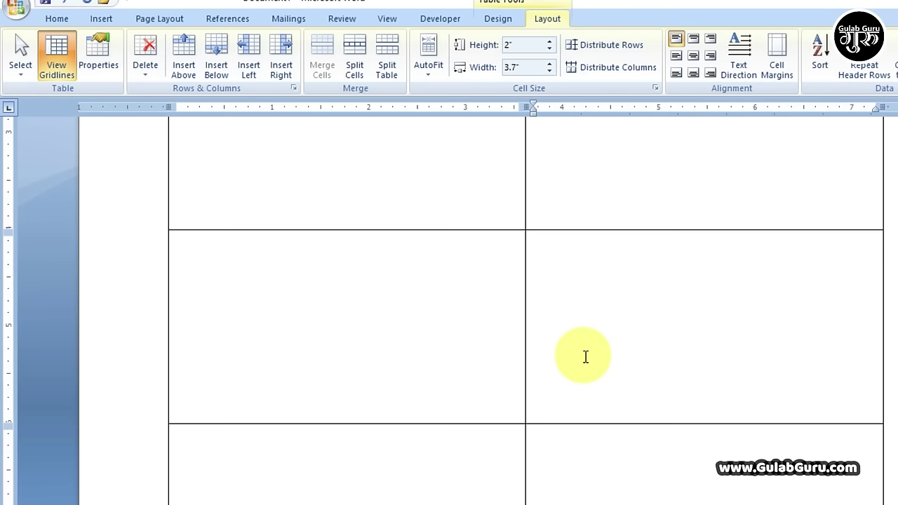
scroll(569, 353, "up", 2)
scroll(586, 357, "up", 2)
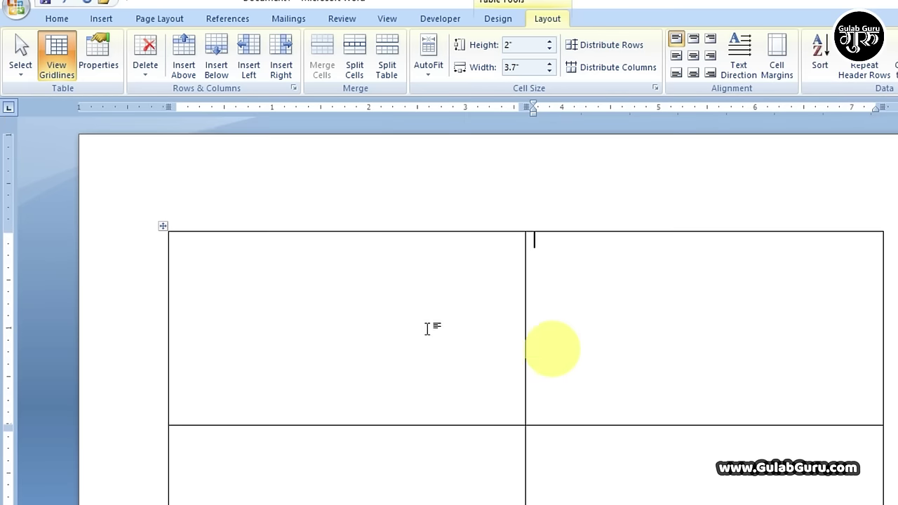
left_click(165, 229)
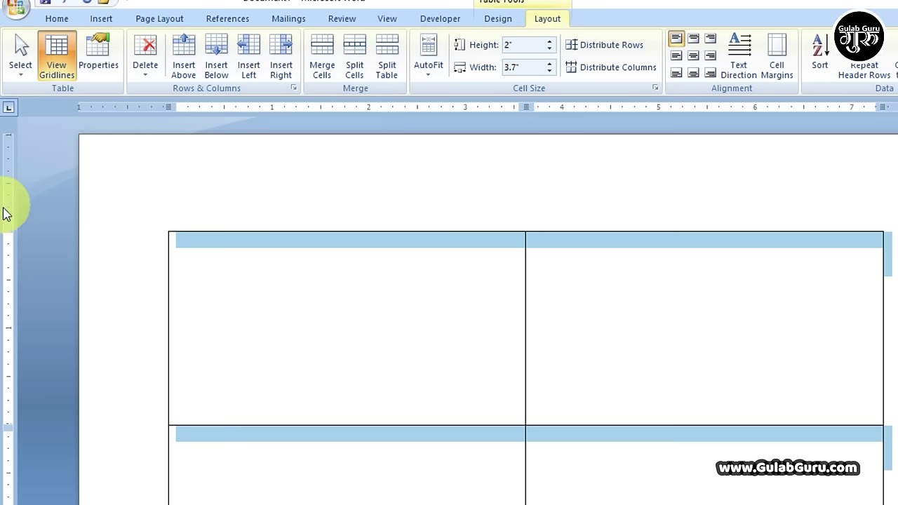
left_click_drag(8, 231, 7, 152)
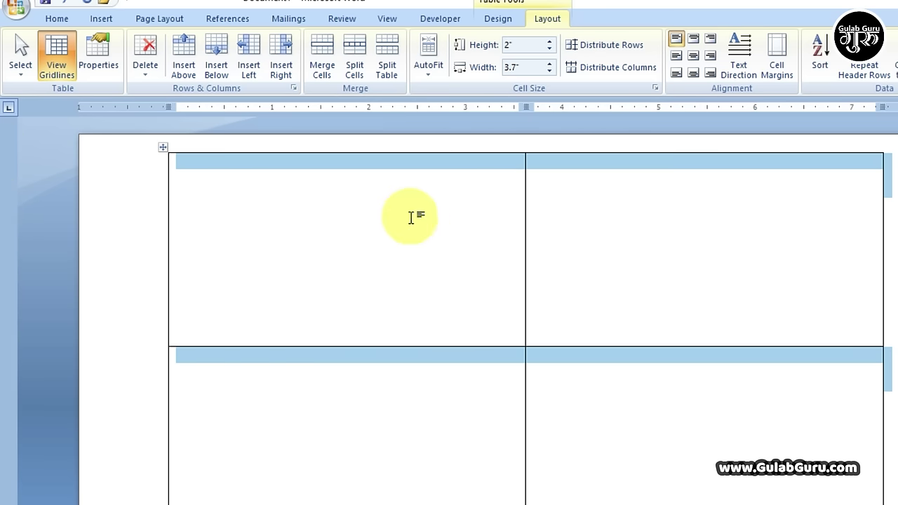
Add another row of card cells at the bottom of the table using Tab.
scroll(492, 253, "down", 5)
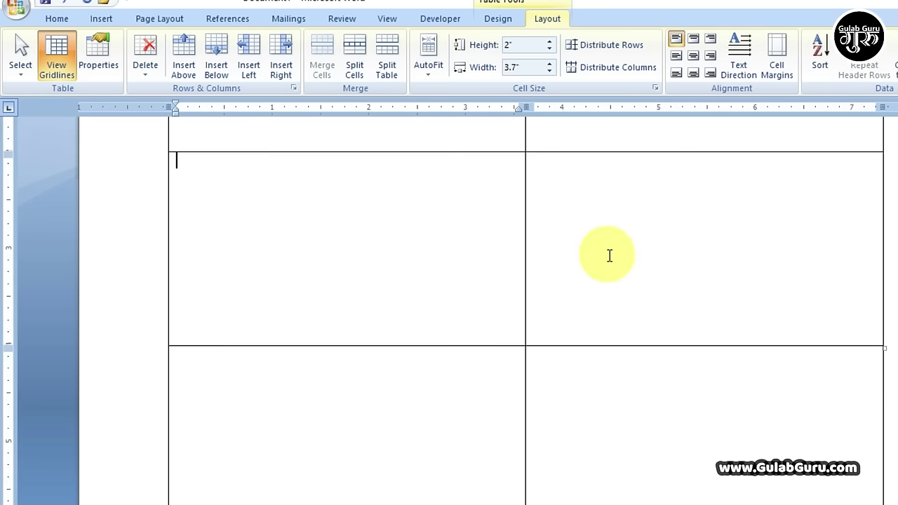
key("ctrl+a")
scroll(609, 255, "down", 1)
scroll(609, 256, "down", 1)
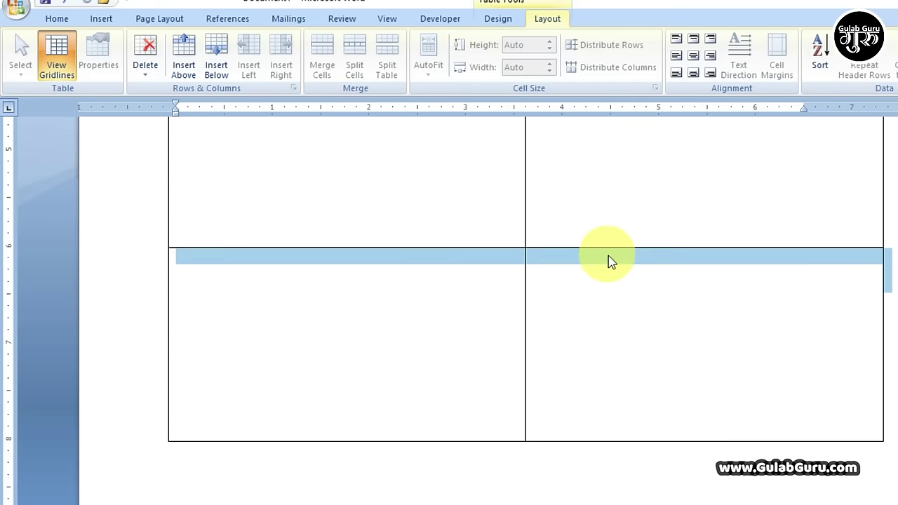
scroll(609, 256, "down", 1)
scroll(464, 316, "down", 1)
scroll(335, 356, "down", 1)
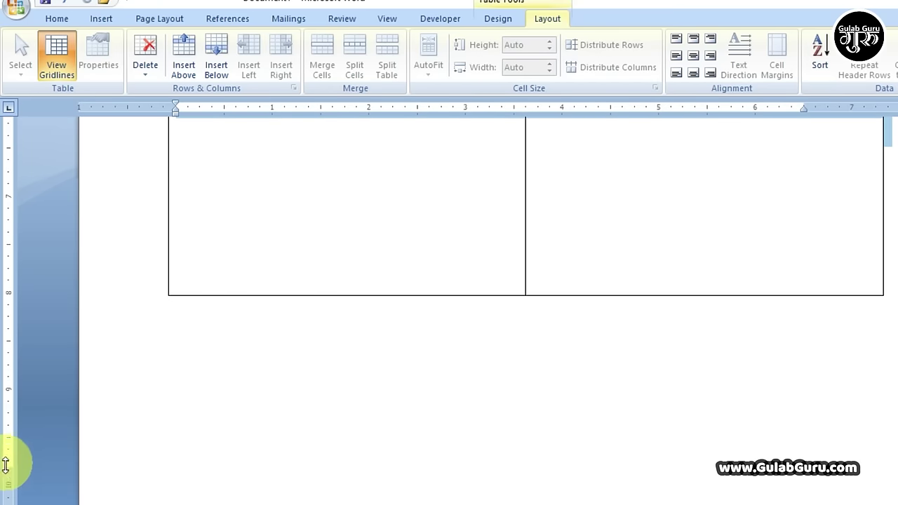
scroll(7, 474, "down", 1)
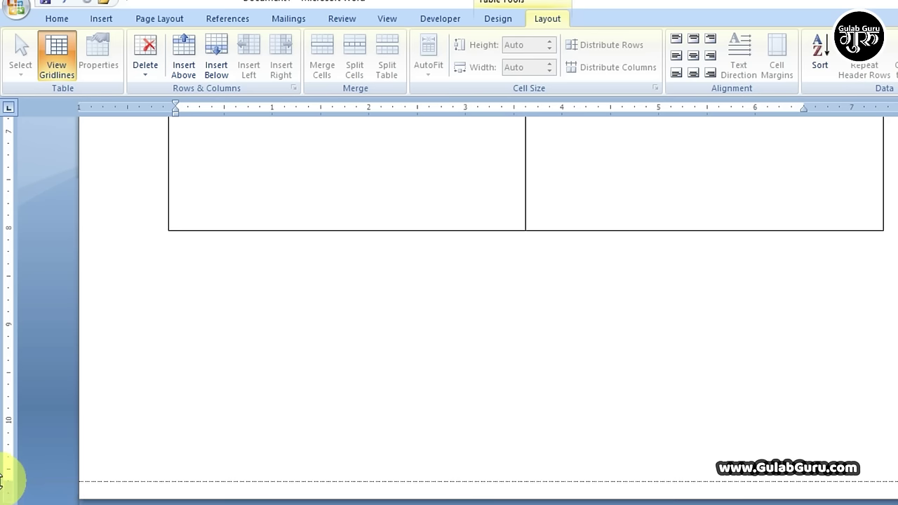
key("Tab")
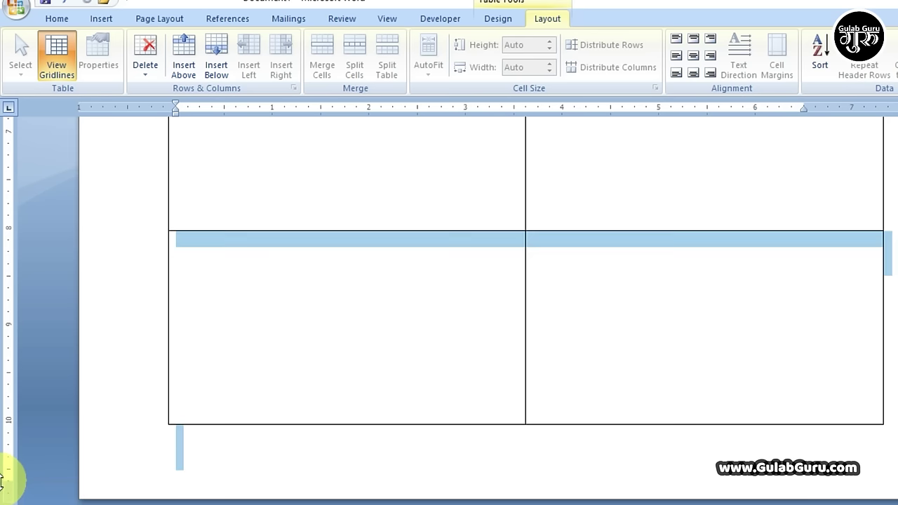
left_click(414, 454)
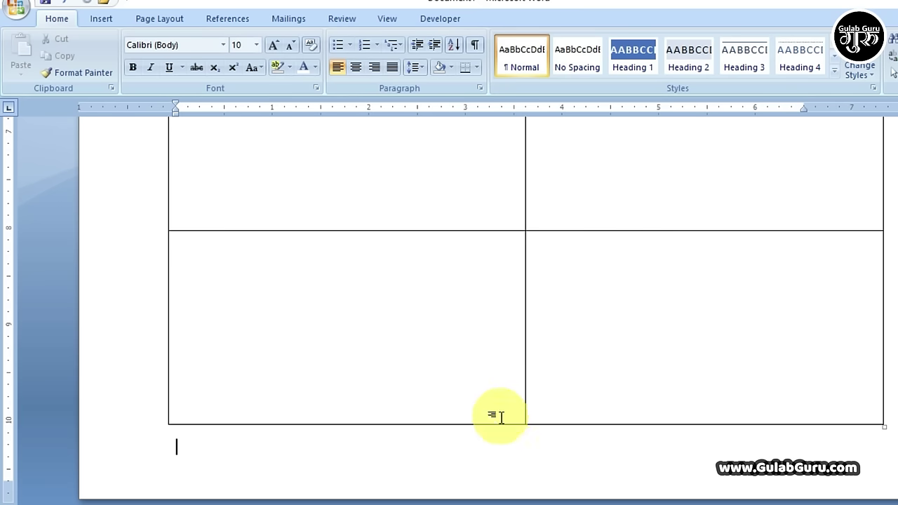
scroll(618, 343, "down", 1)
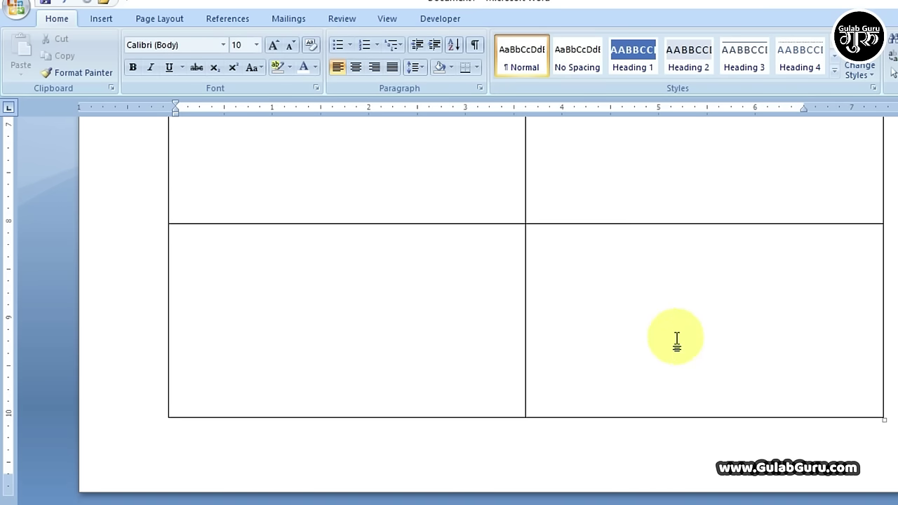
scroll(641, 390, "up", 1)
scroll(640, 393, "up", 2)
scroll(639, 393, "down", 4, "ctrl")
scroll(639, 393, "down", 3, "ctrl")
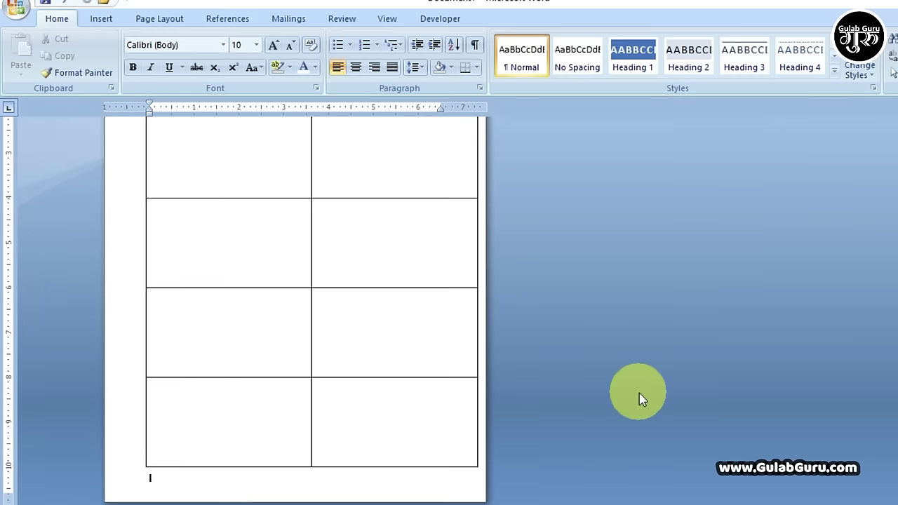
scroll(639, 393, "down", 3, "ctrl")
scroll(640, 393, "up", 3, "ctrl")
scroll(640, 393, "up", 3, "ctrl")
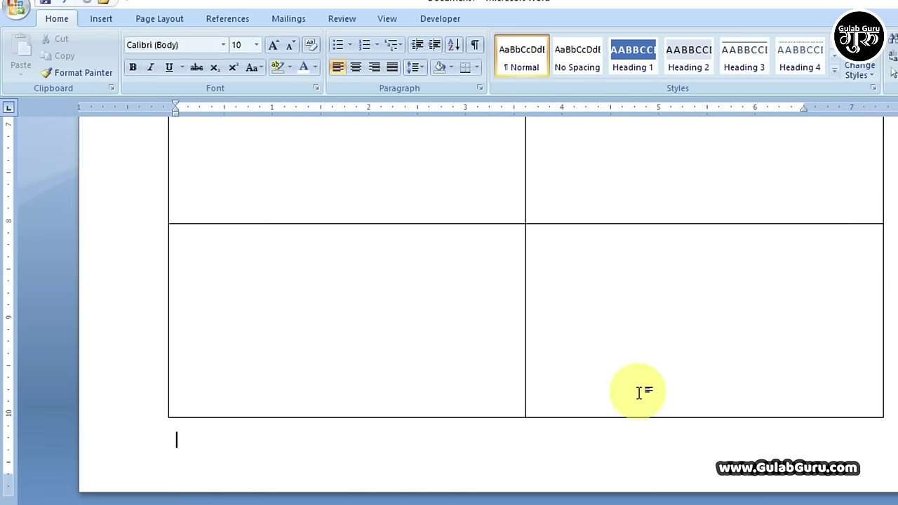
scroll(640, 393, "down", 1, "ctrl")
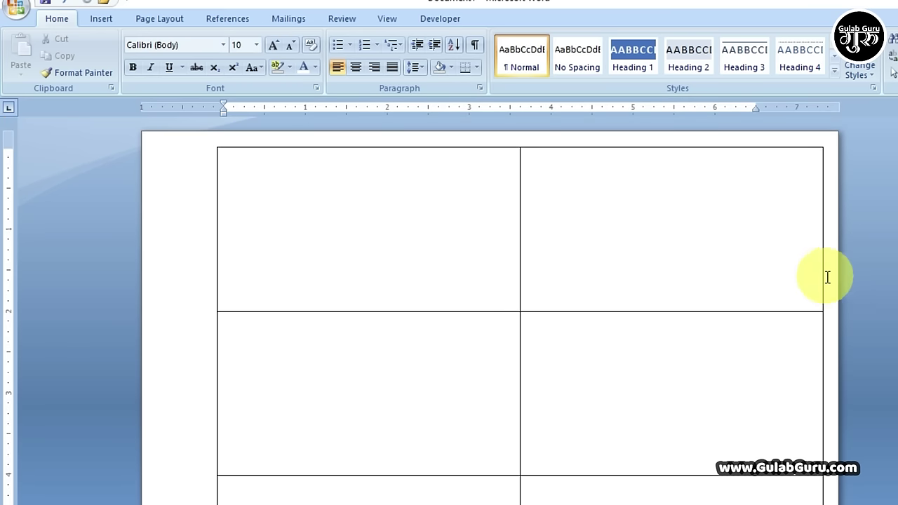
left_click(333, 181)
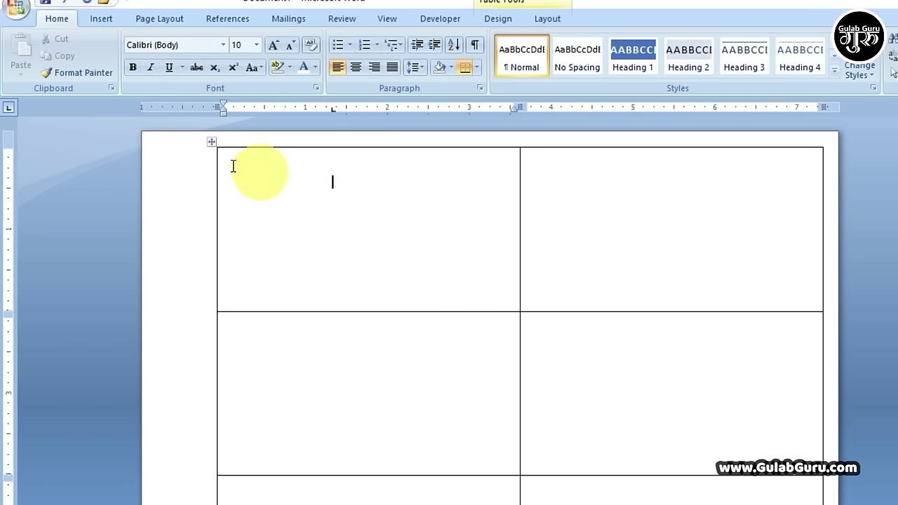
Drag the card table by its move handle leftward toward the page's left edge.
left_click(212, 145)
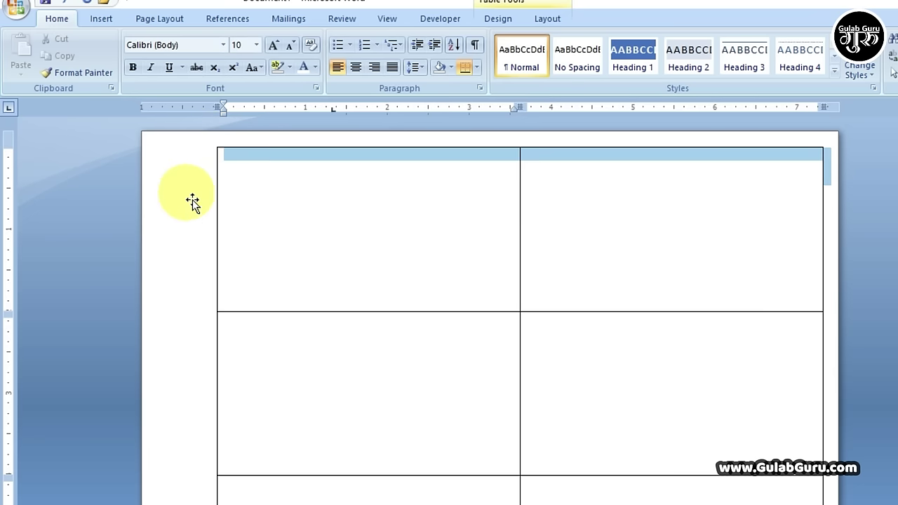
left_click(238, 194)
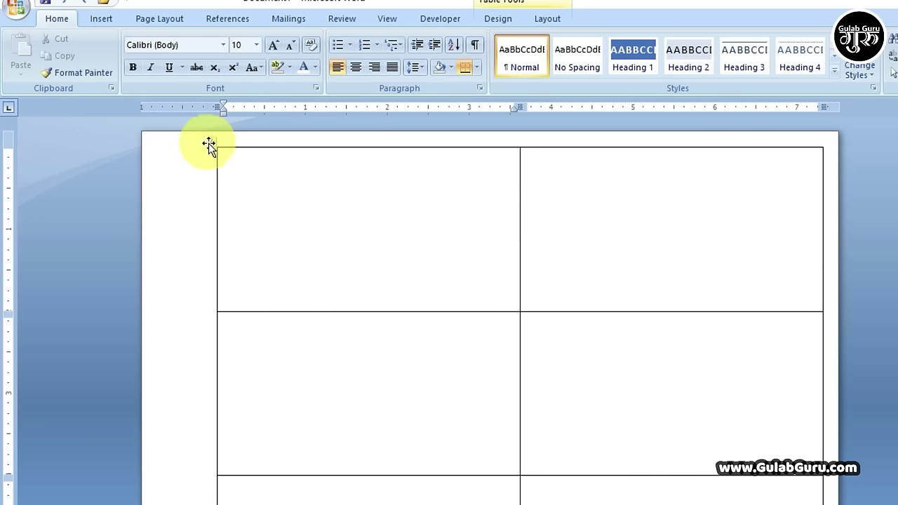
left_click(212, 142)
scroll(272, 179, "up", 2)
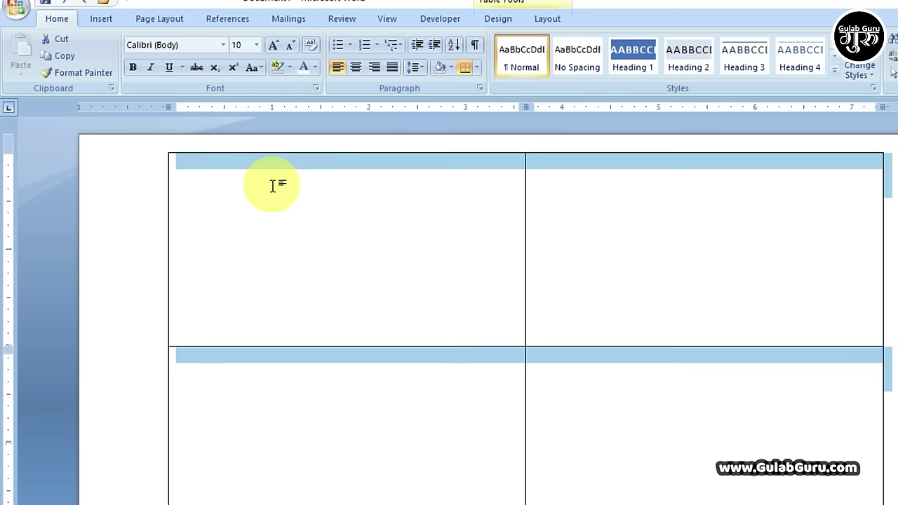
left_click(251, 201)
left_click(162, 146)
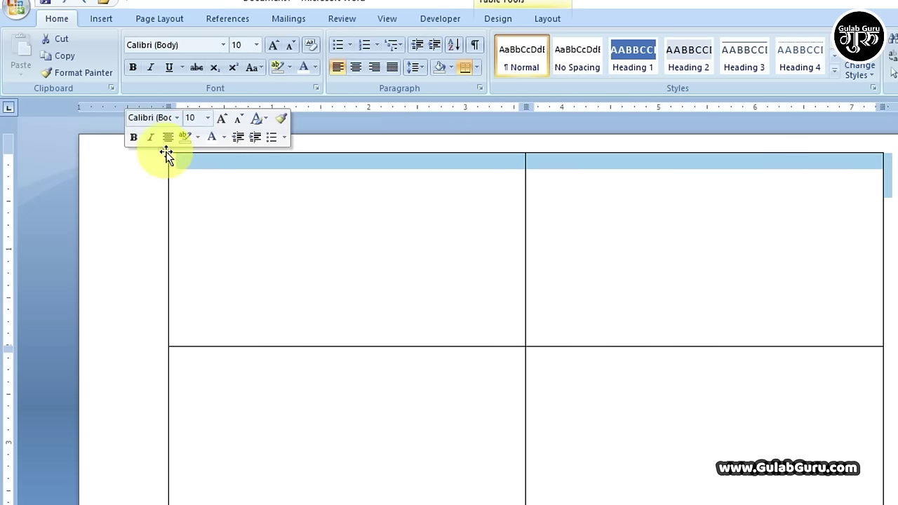
mouse_move(163, 148)
left_mouse_down()
mouse_move(131, 160)
mouse_move(129, 150)
left_mouse_up()
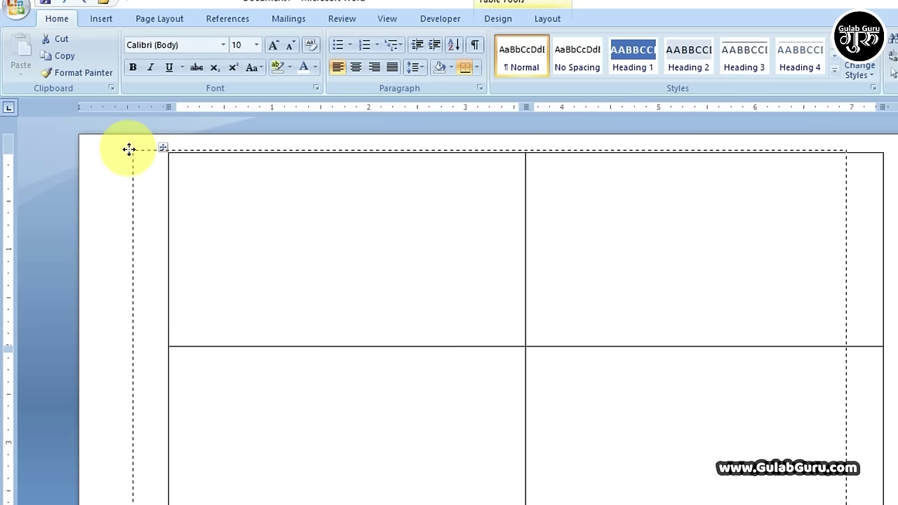
left_click_drag(129, 150, 129, 149)
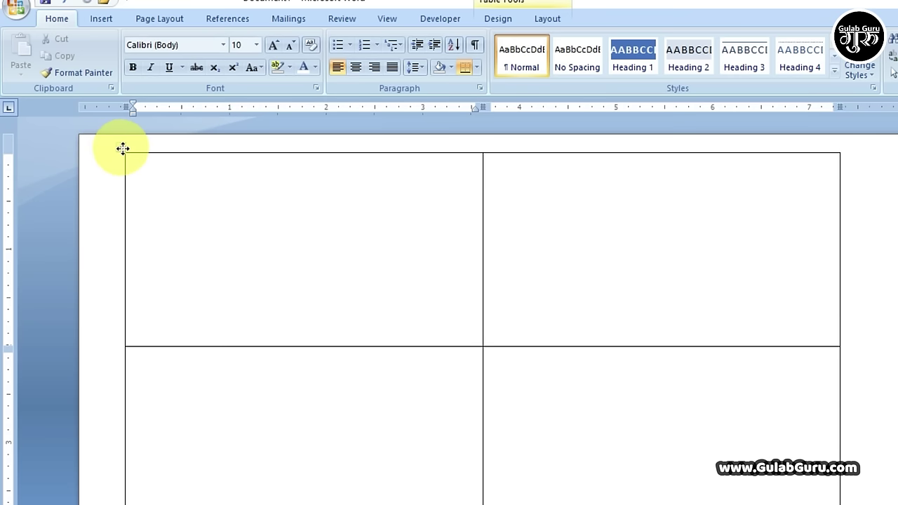
left_click(119, 151)
left_click(522, 260)
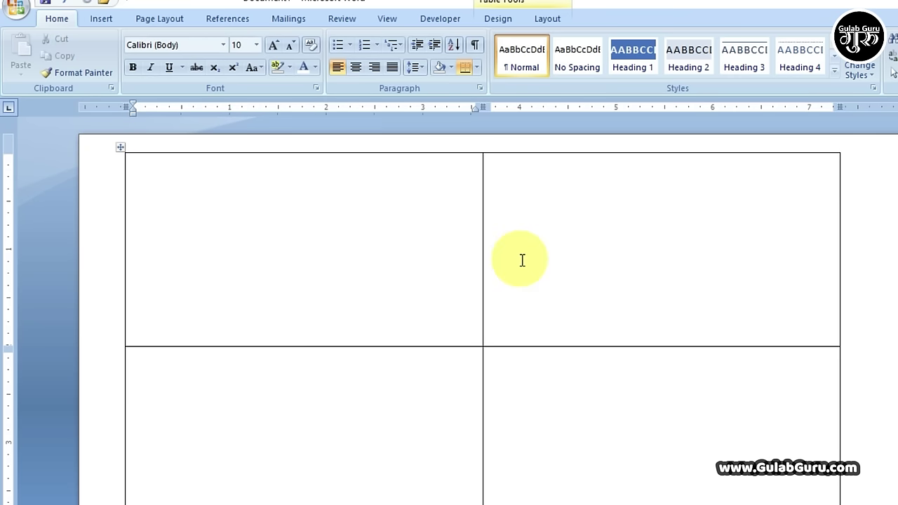
scroll(406, 267, "up", 3)
scroll(405, 268, "up", 2)
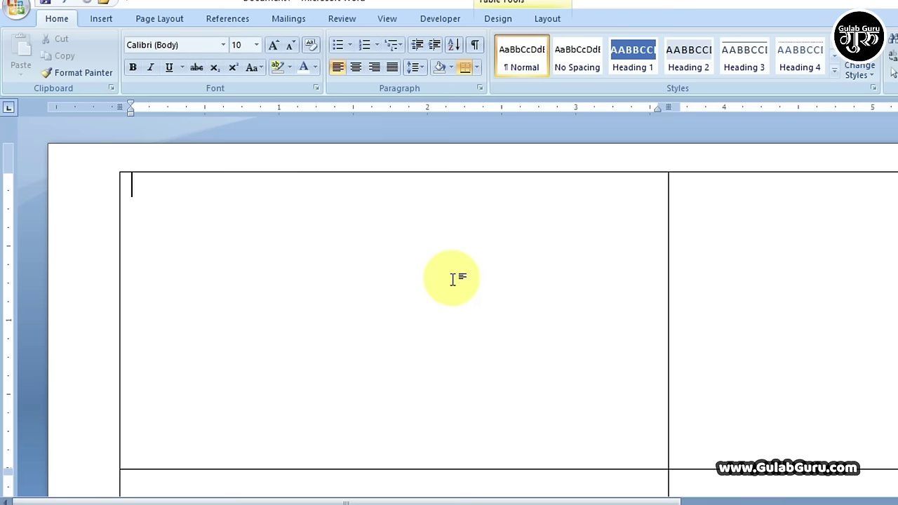
Draw a rectangle across the top of the first card and centre it horizontally.
left_click(100, 19)
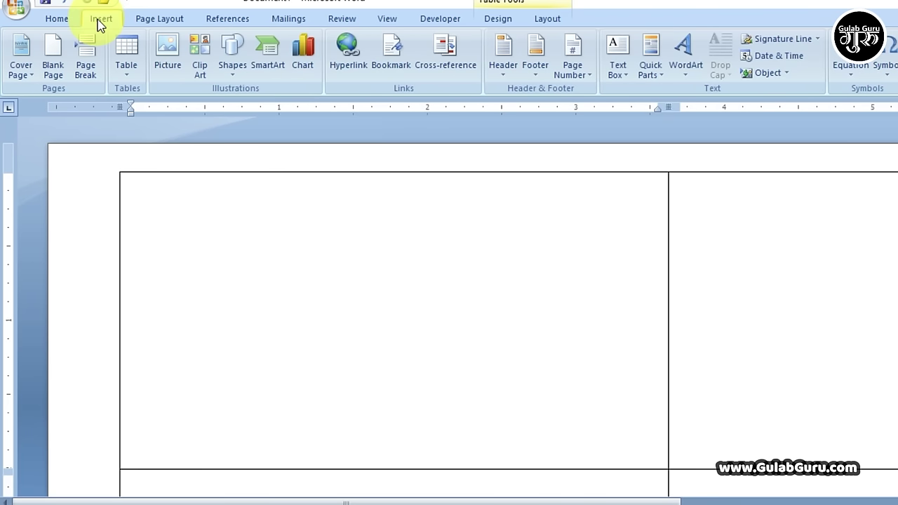
left_click(234, 71)
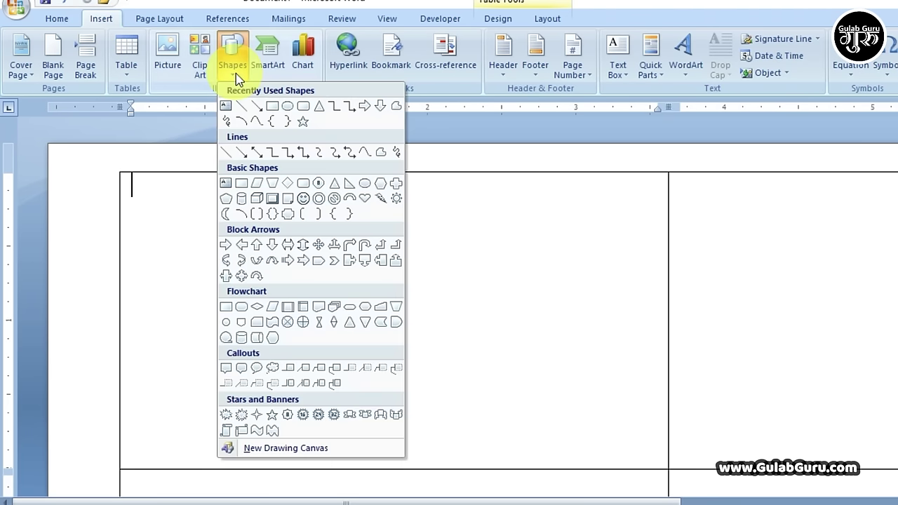
left_click(273, 111)
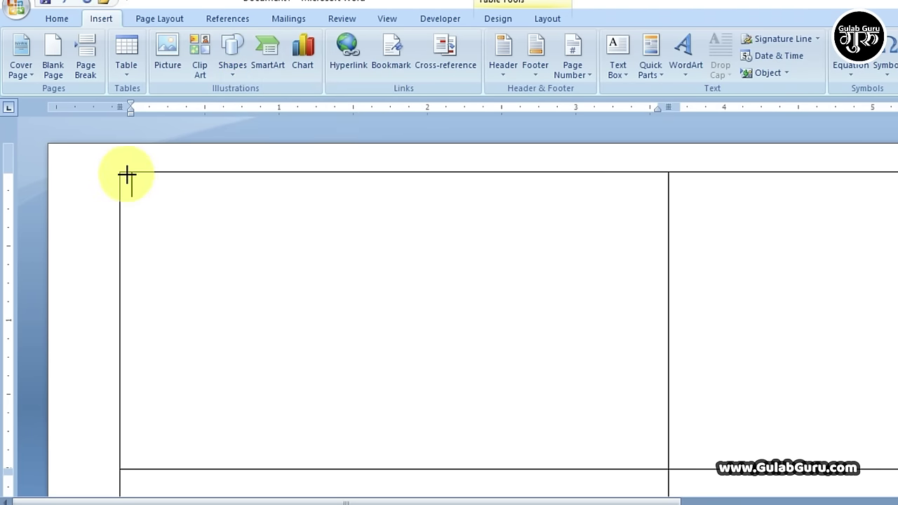
left_click_drag(127, 175, 656, 232)
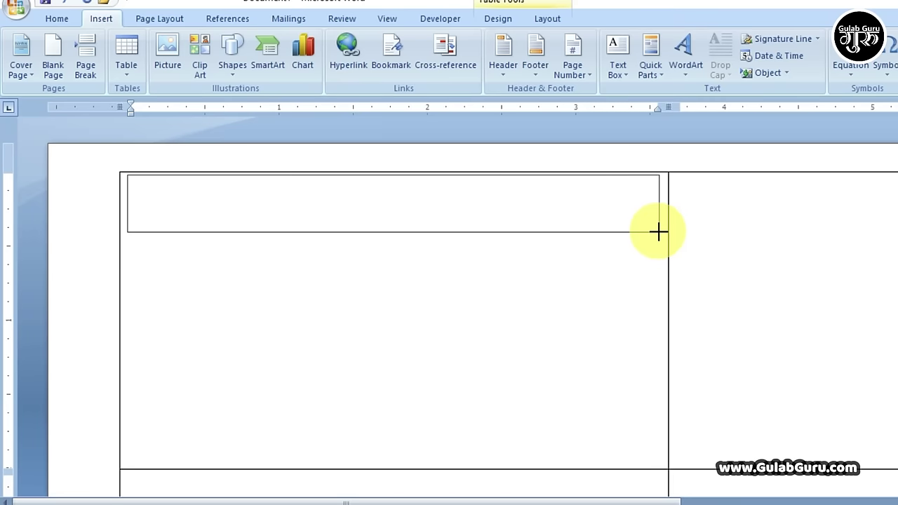
left_click_drag(665, 231, 665, 231)
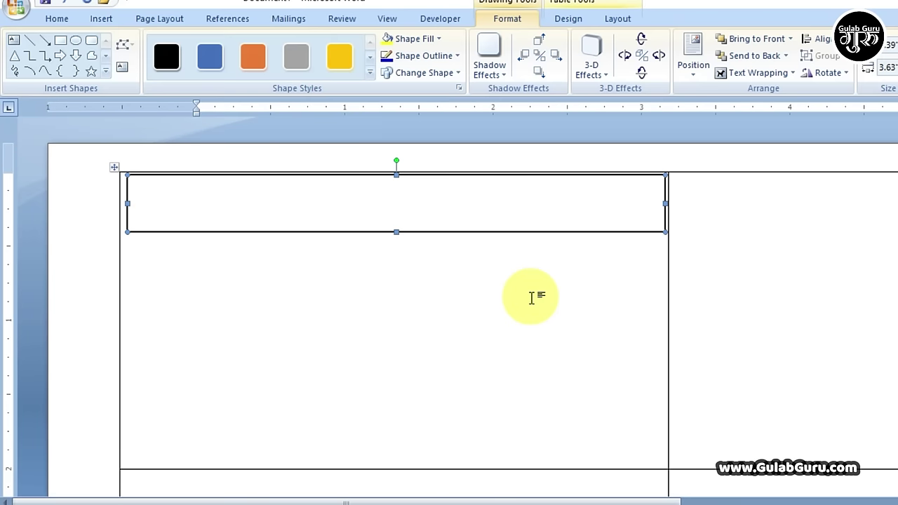
left_click(814, 39)
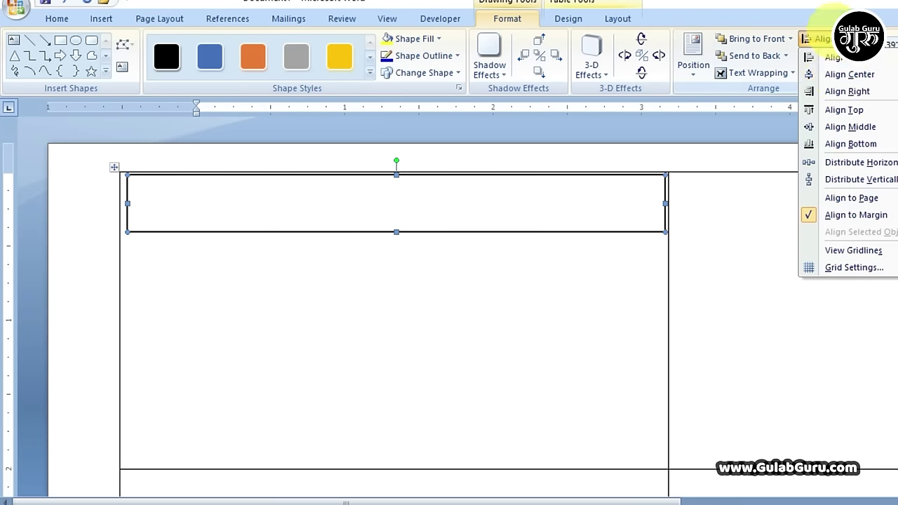
left_click(840, 75)
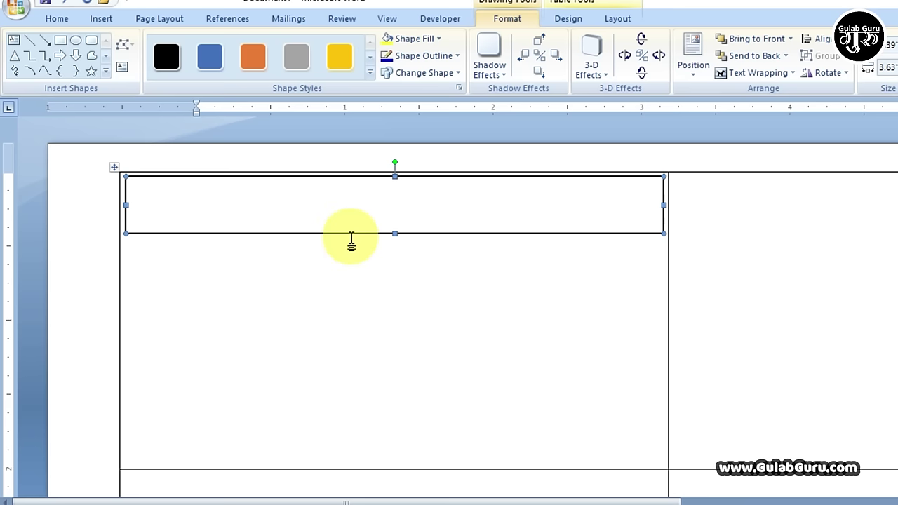
Fill the rectangle dark navy, remove its outline, and make it slightly taller.
left_click(438, 38)
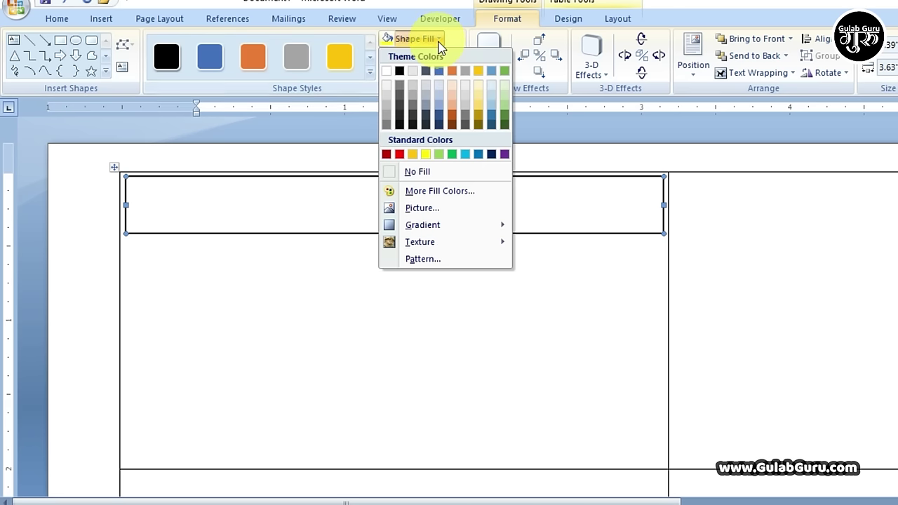
left_click(491, 155)
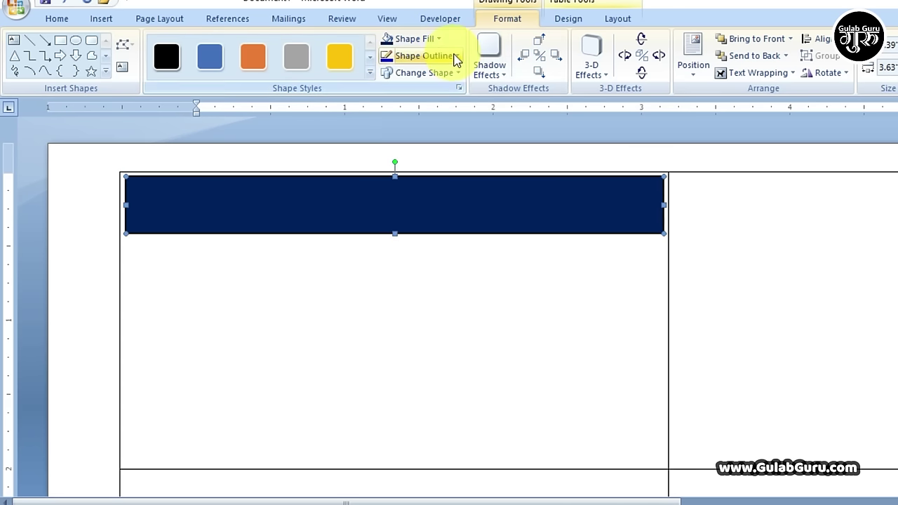
left_click(454, 58)
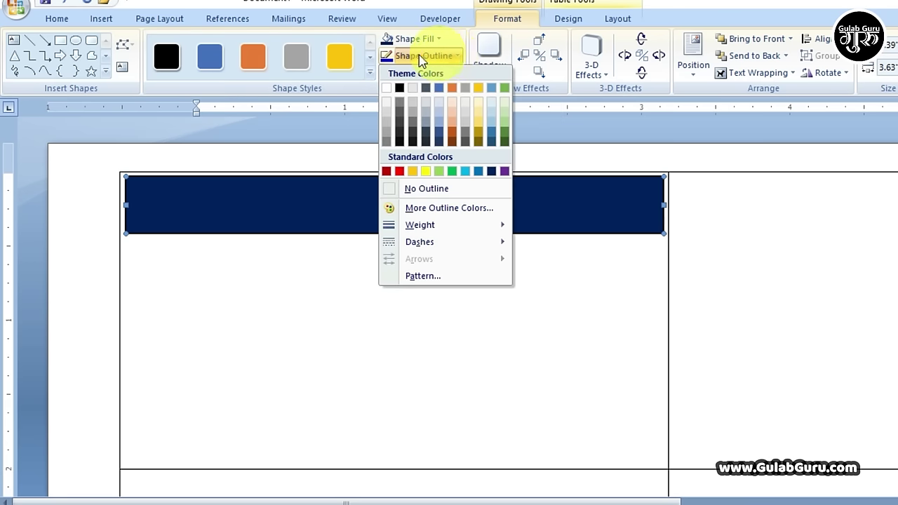
left_click(431, 196)
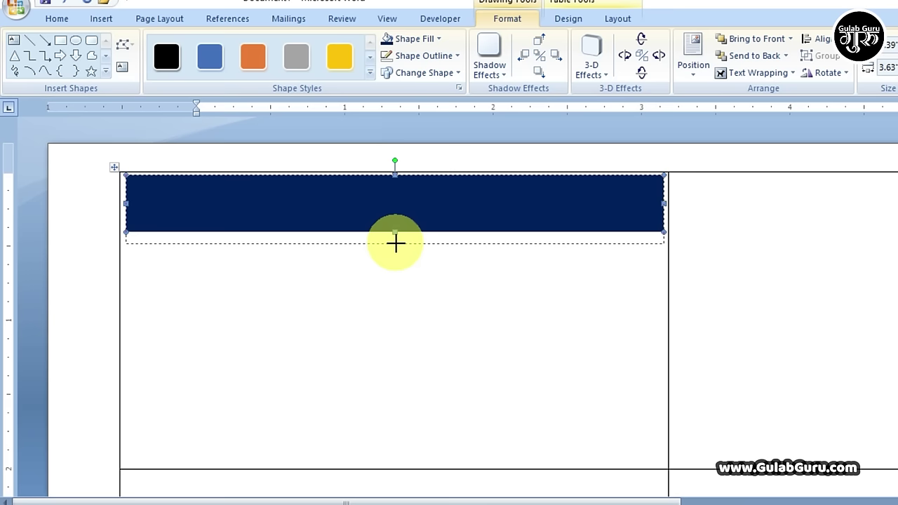
left_click_drag(395, 244, 396, 242)
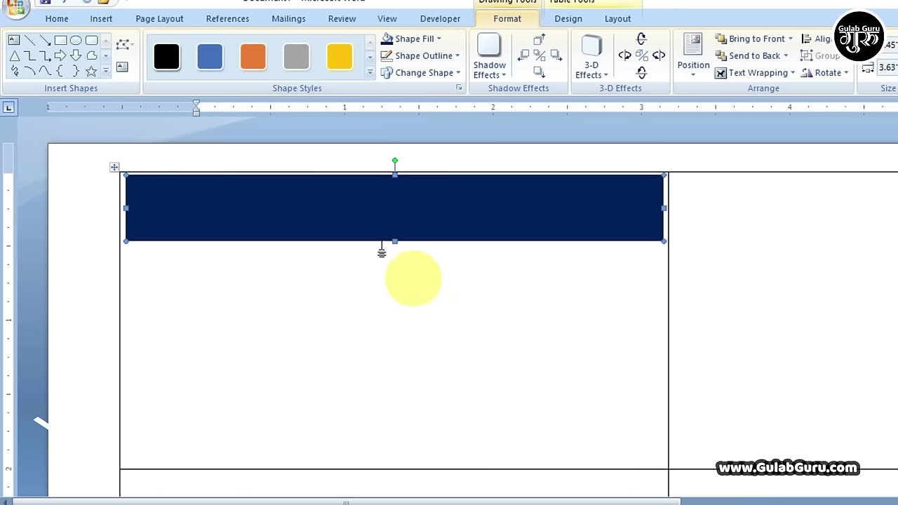
left_click(399, 295)
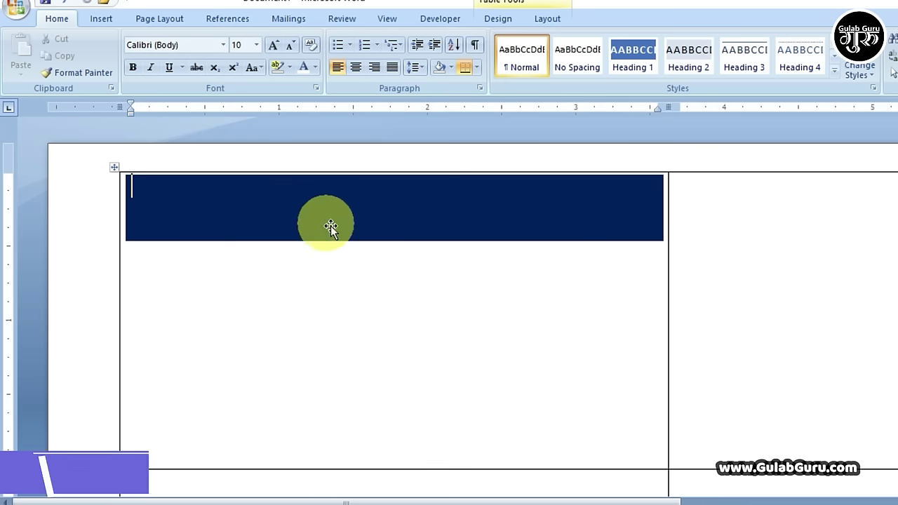
Draw a text box below the navy band containing 'Asha Computer Academy'.
left_click(101, 19)
left_click(229, 71)
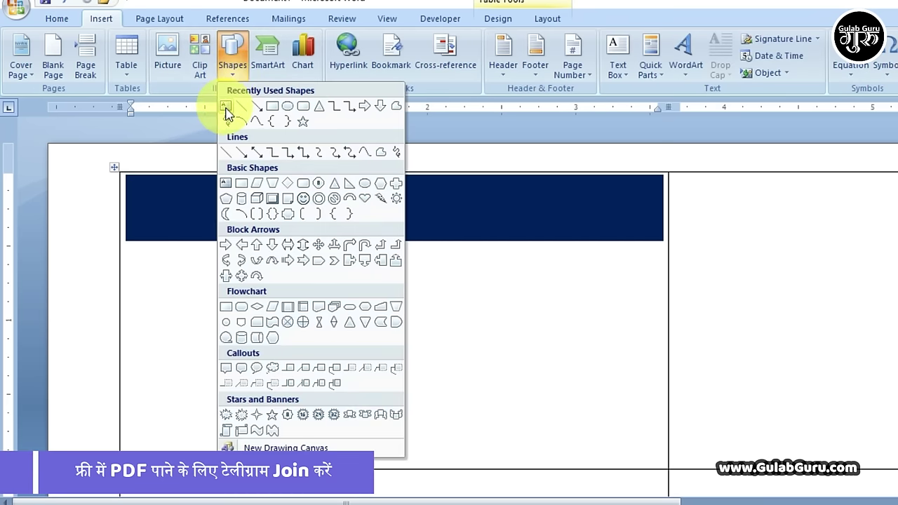
left_click(260, 178)
mouse_move(202, 254)
left_mouse_down()
mouse_move(552, 318)
mouse_move(660, 313)
left_mouse_up()
left_click_drag(201, 285, 126, 283)
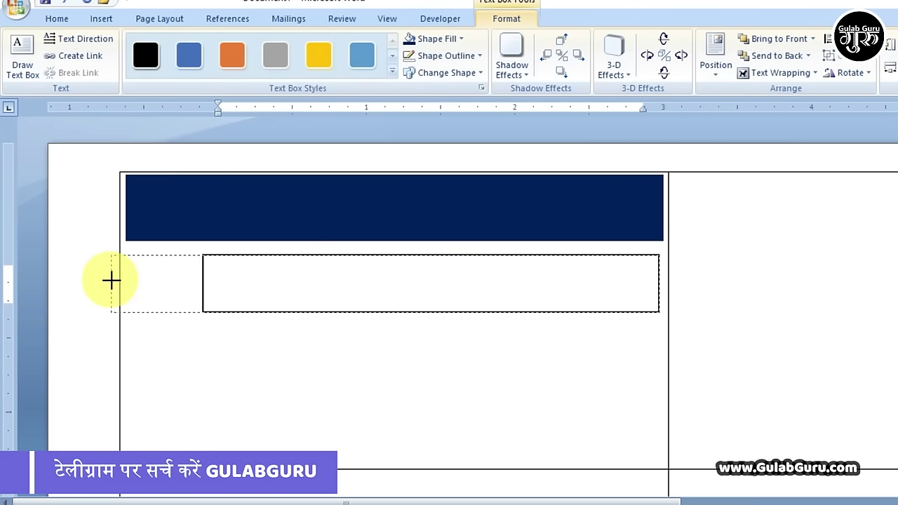
left_click(294, 273)
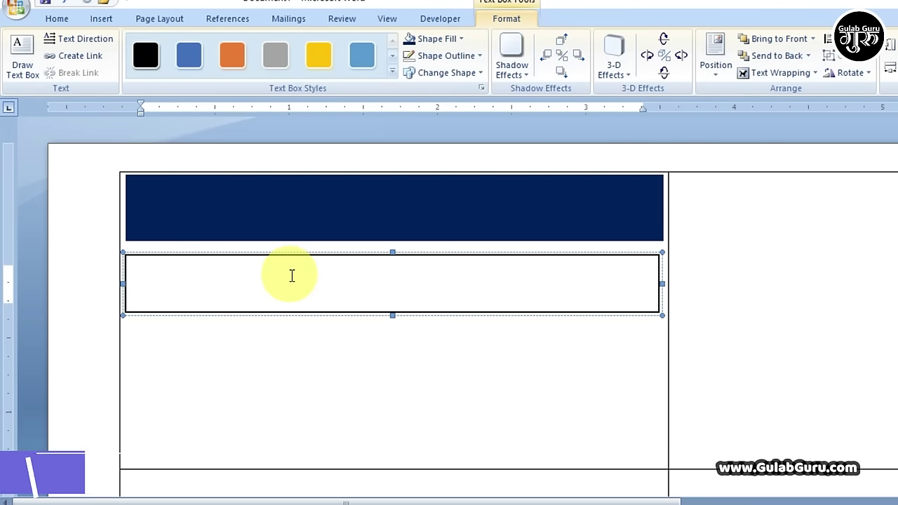
type("Asha Computer Academy")
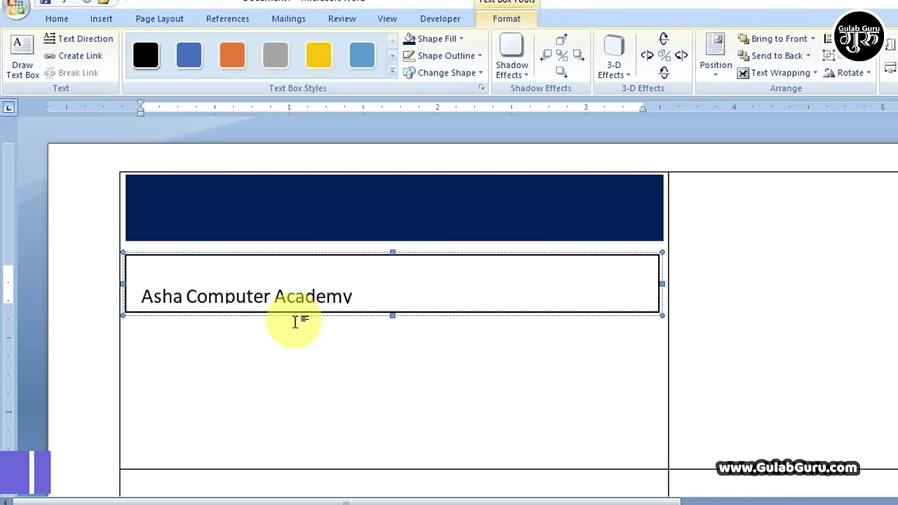
Remove the paragraph space before and after in the text box.
left_click(349, 254)
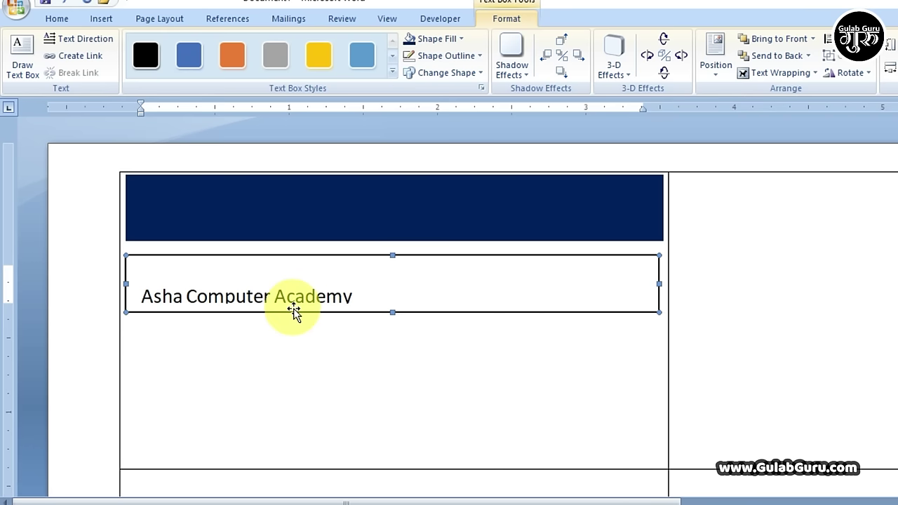
left_click(50, 20)
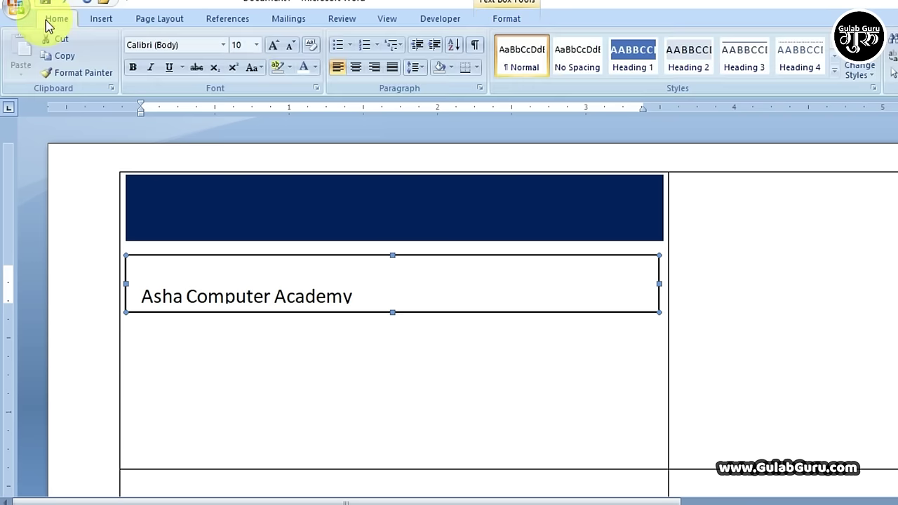
left_click(416, 68)
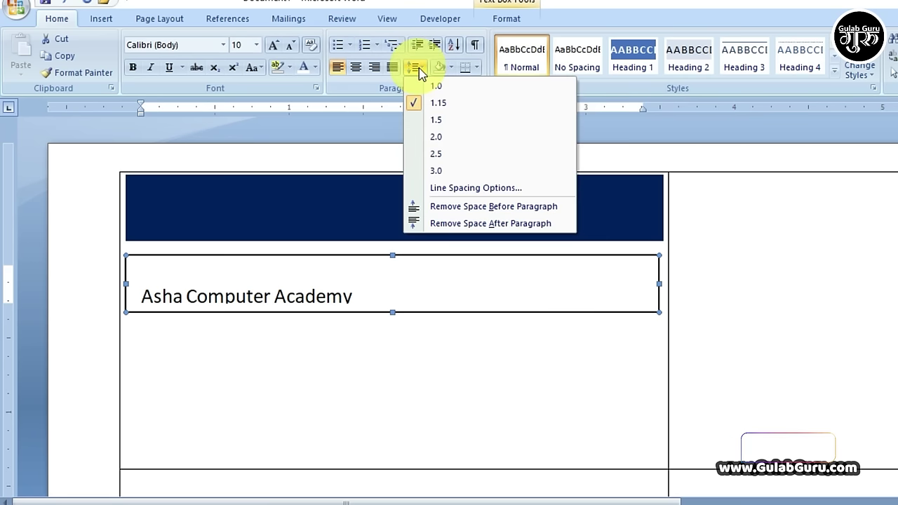
left_click(452, 210)
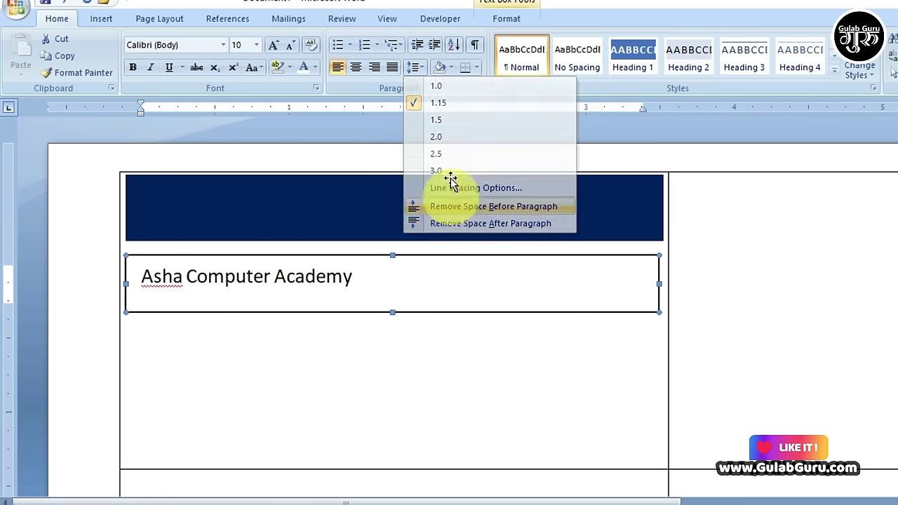
left_click(416, 67)
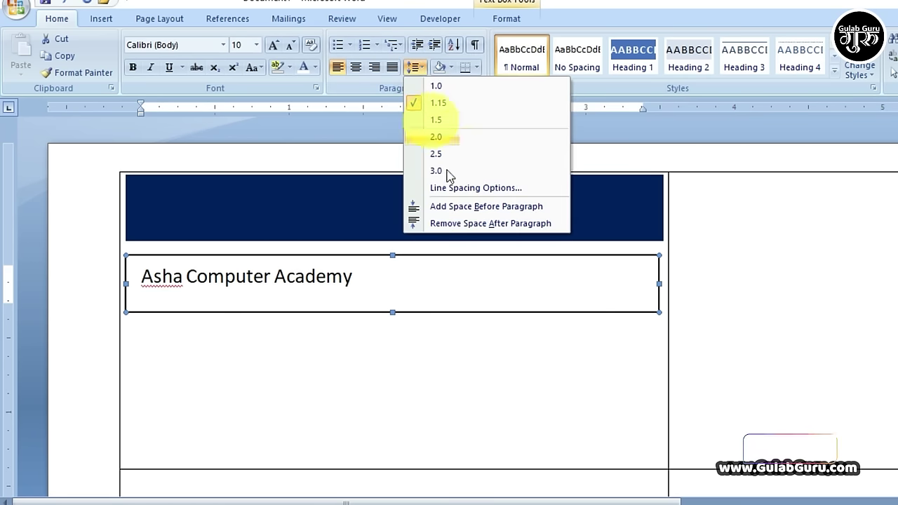
left_click(458, 225)
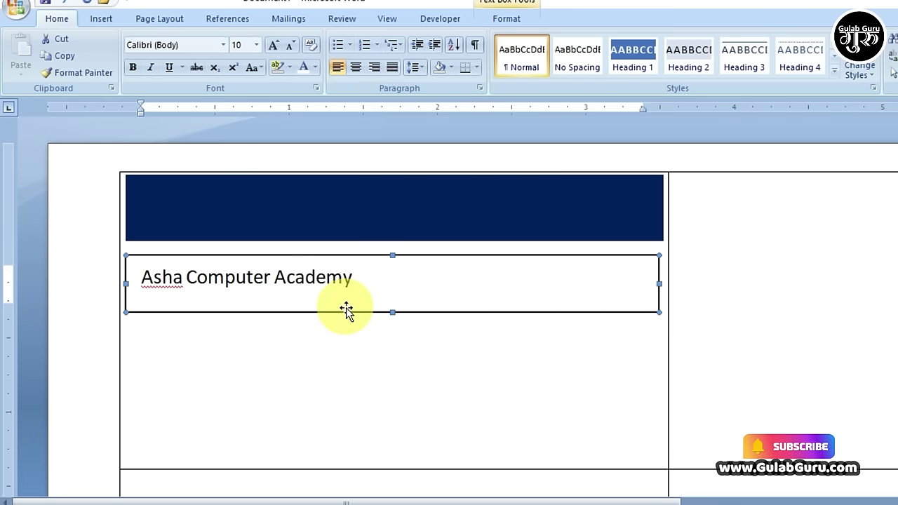
Format 'Asha Computer Academy' as centred, bold, 22 pt text.
left_click(356, 66)
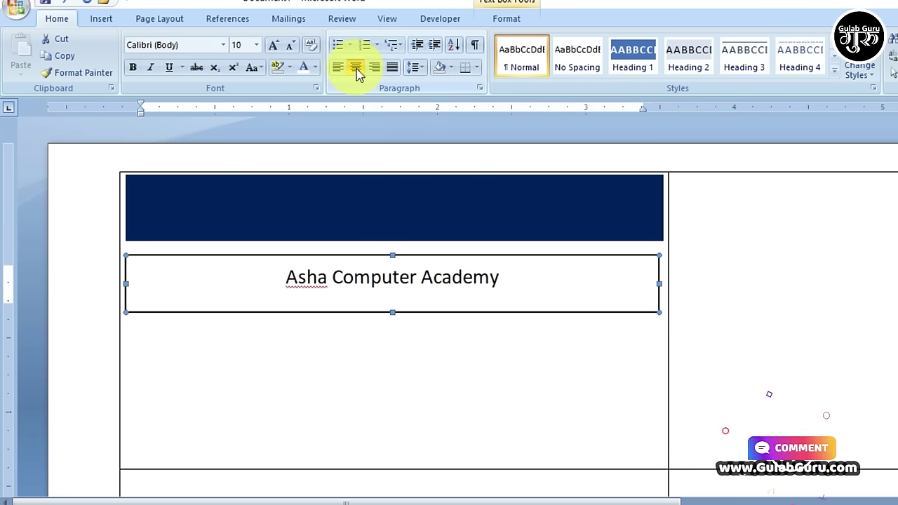
left_click(274, 48)
left_click(273, 48)
left_click(273, 48)
left_click(274, 48)
left_click(274, 48)
left_click(274, 48)
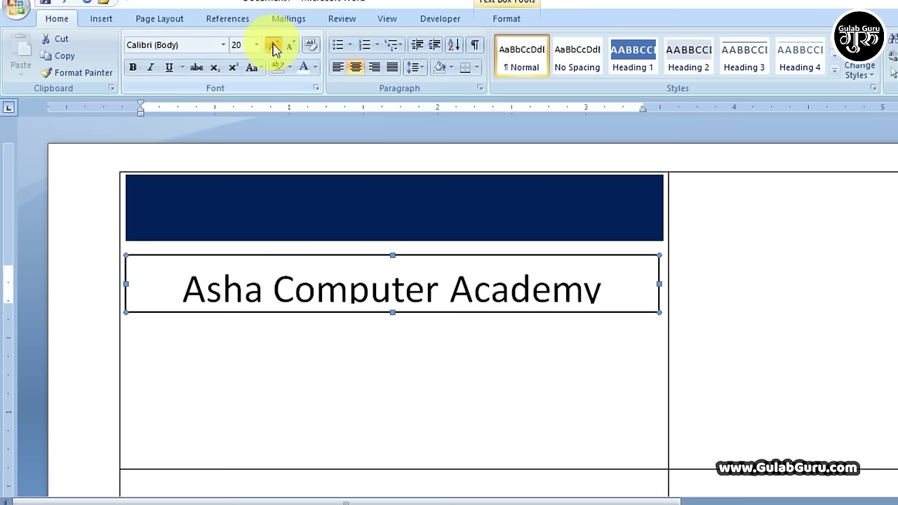
left_click(274, 48)
left_click(274, 48)
left_click(292, 48)
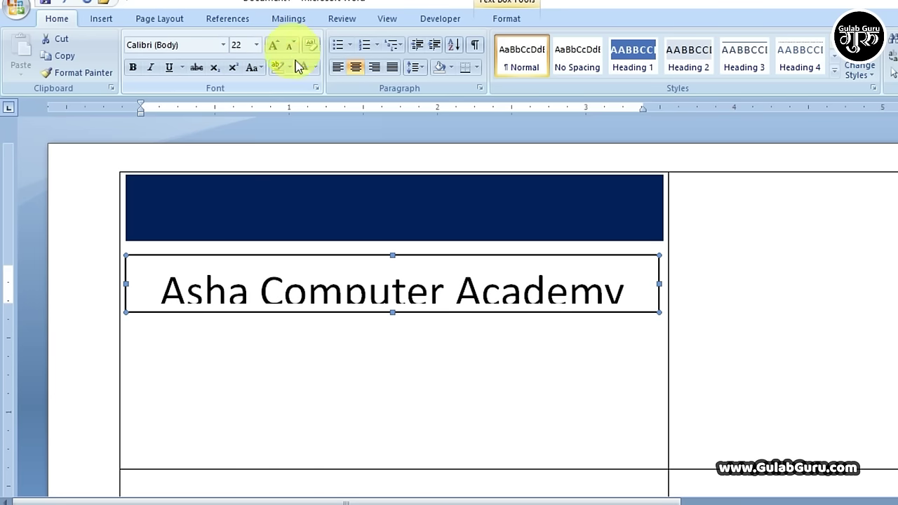
left_click(134, 67)
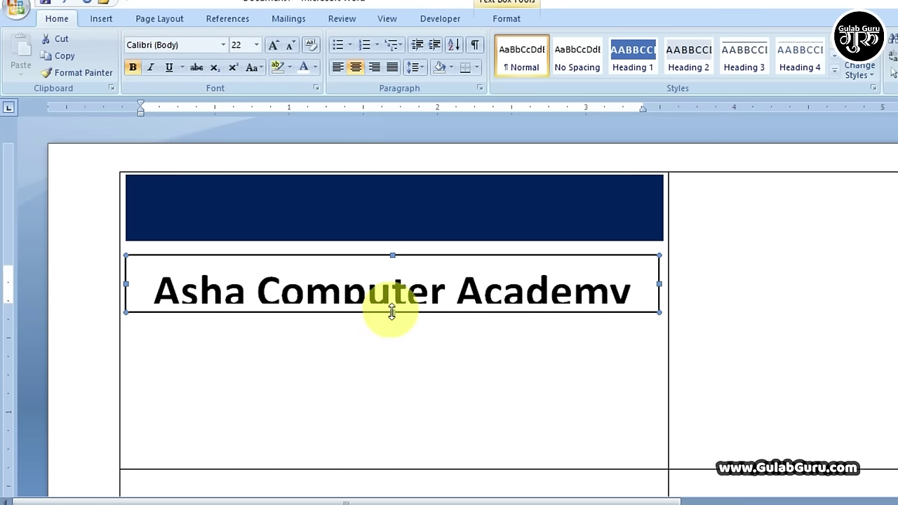
Resize the text box and move it up over the navy band.
left_click_drag(392, 313, 392, 322)
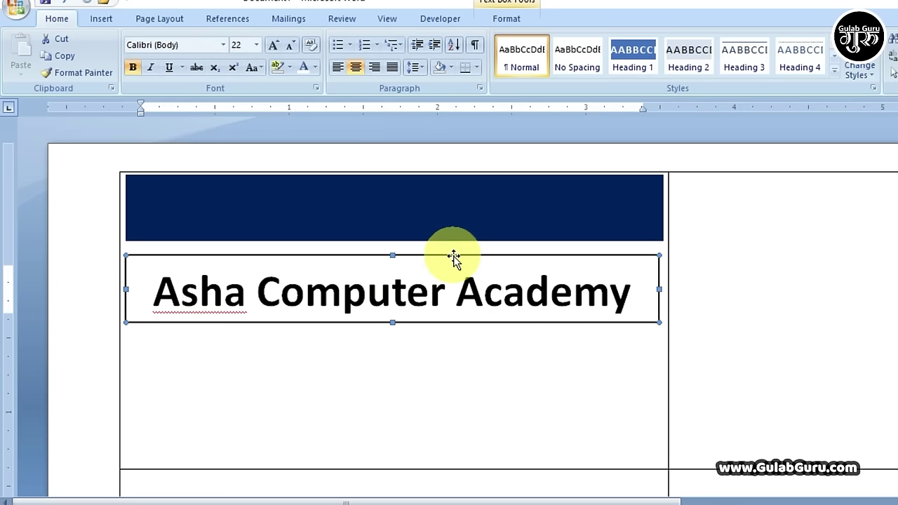
left_click_drag(457, 248, 457, 191)
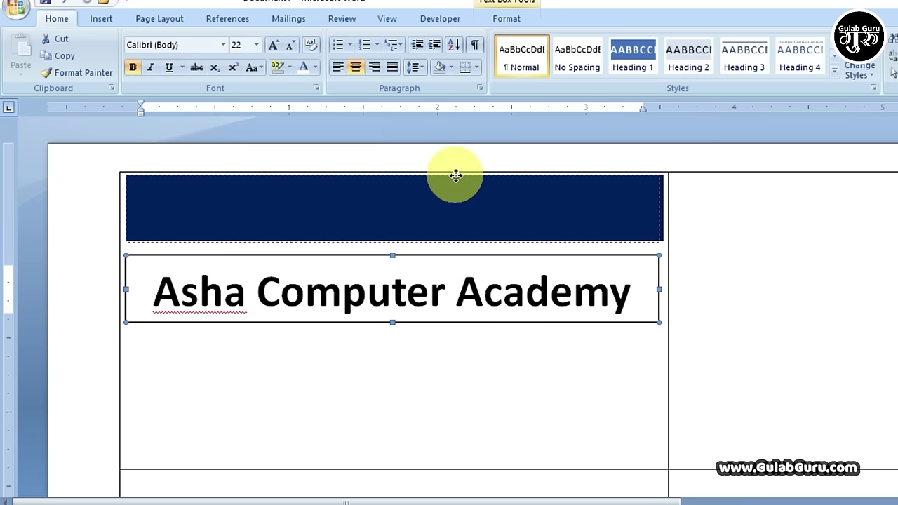
left_click_drag(457, 181, 457, 177)
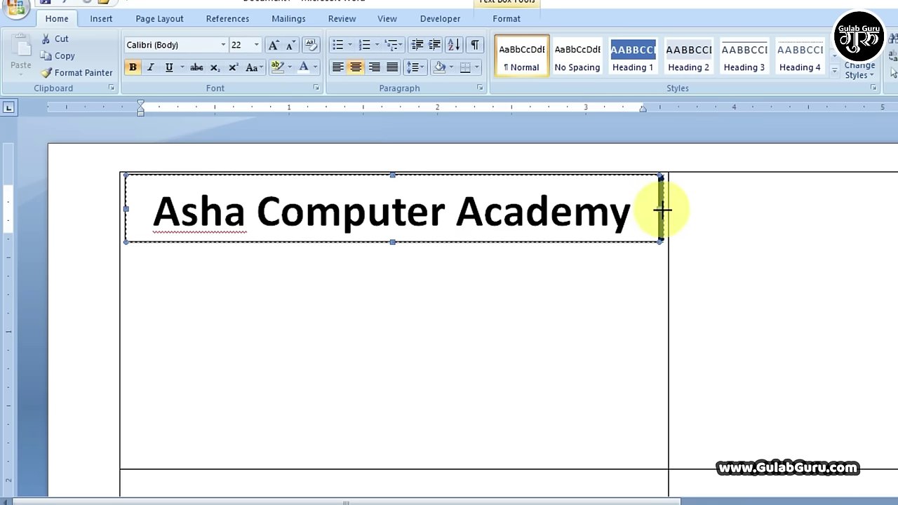
left_click_drag(662, 209, 665, 209)
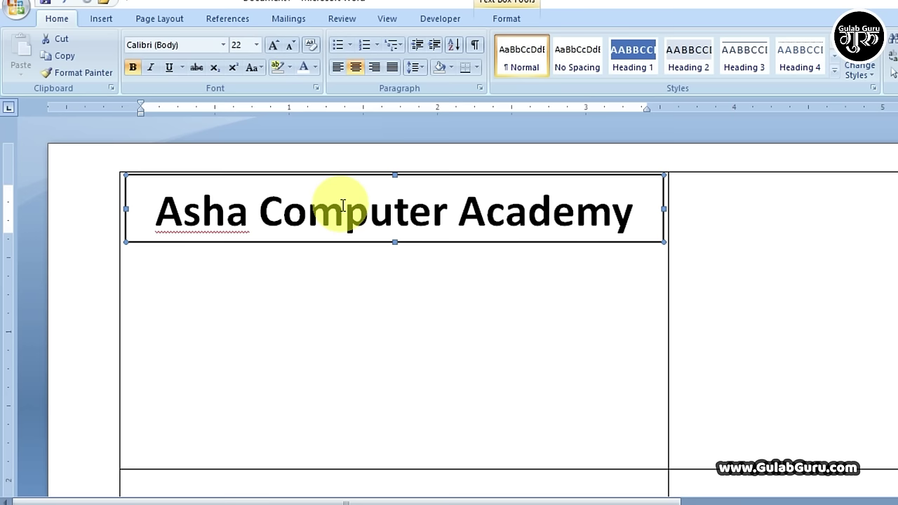
Give the text box a dark navy fill, no outline, and white academy name text.
left_click(505, 20)
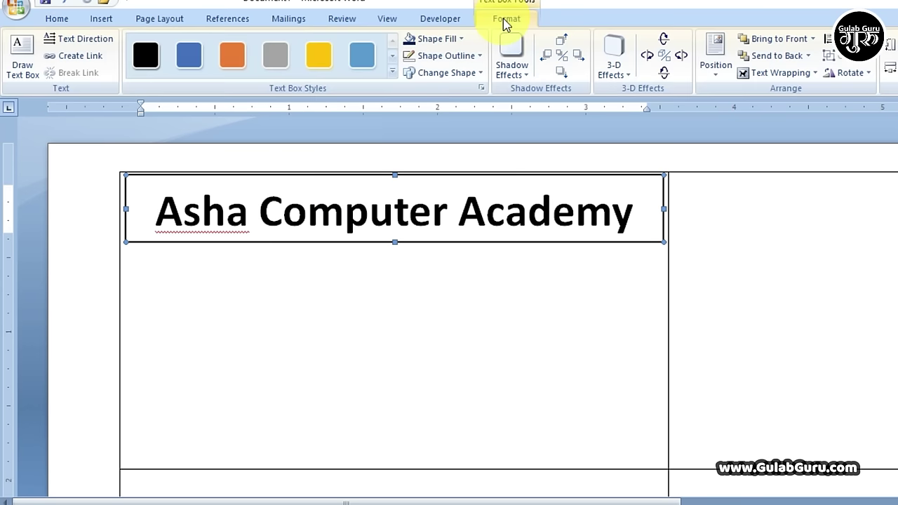
left_click(457, 42)
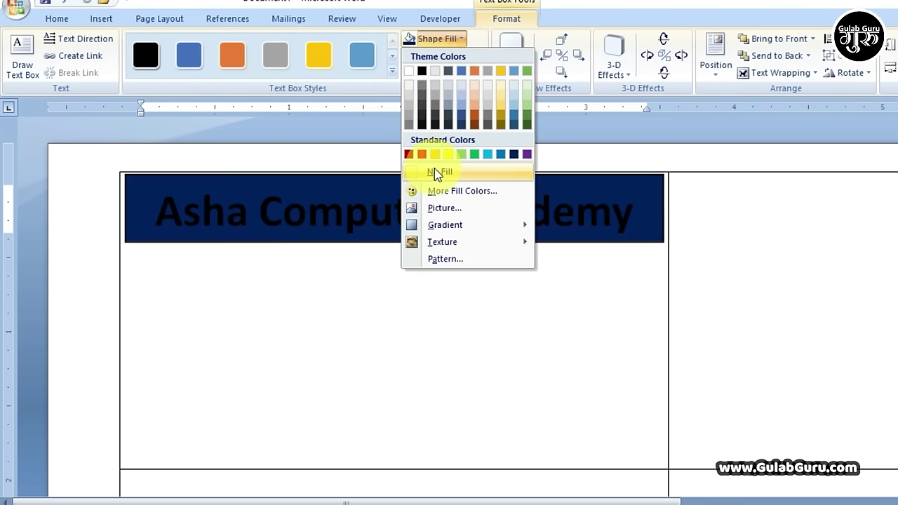
left_click(437, 166)
left_click(474, 56)
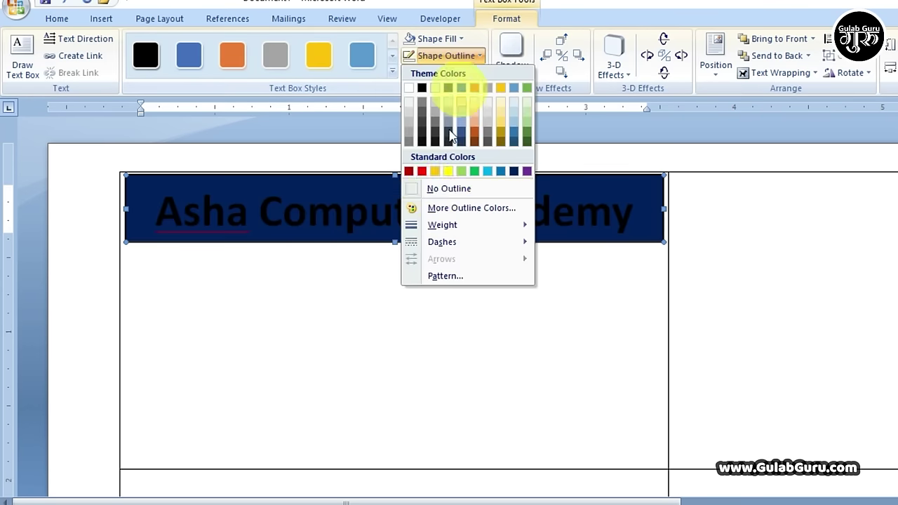
left_click(441, 189)
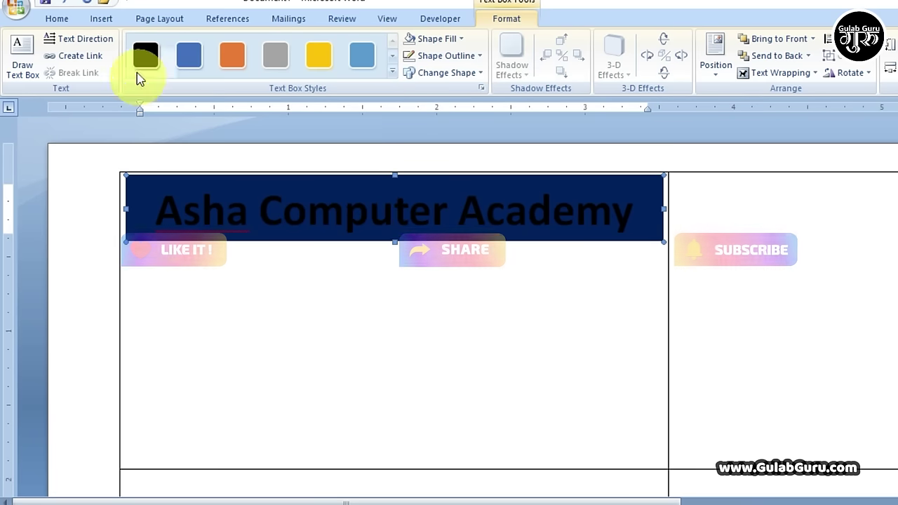
left_click(58, 19)
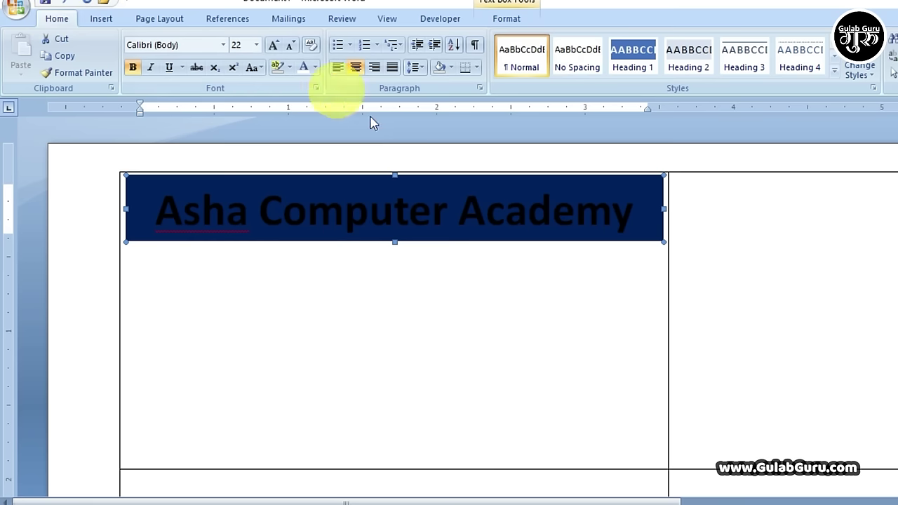
left_click(315, 66)
left_click(304, 117)
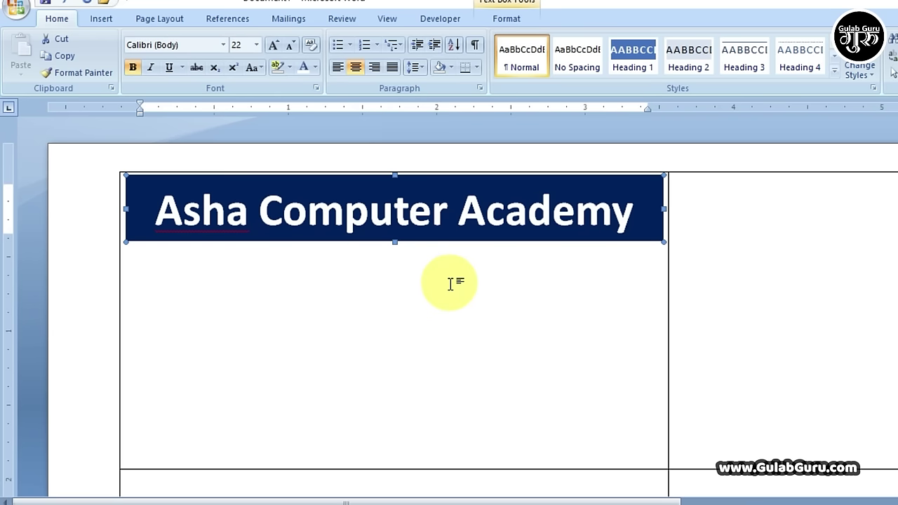
Nudge the banner box up, centre it horizontally, and Ctrl-drag a copy just below.
key("ctrl+Up")
key("ctrl+Up")
key("ctrl+Up")
key("ctrl+Up")
key("ctrl+Up")
key("ctrl+Up")
key("ctrl+Up")
key("ctrl+Up")
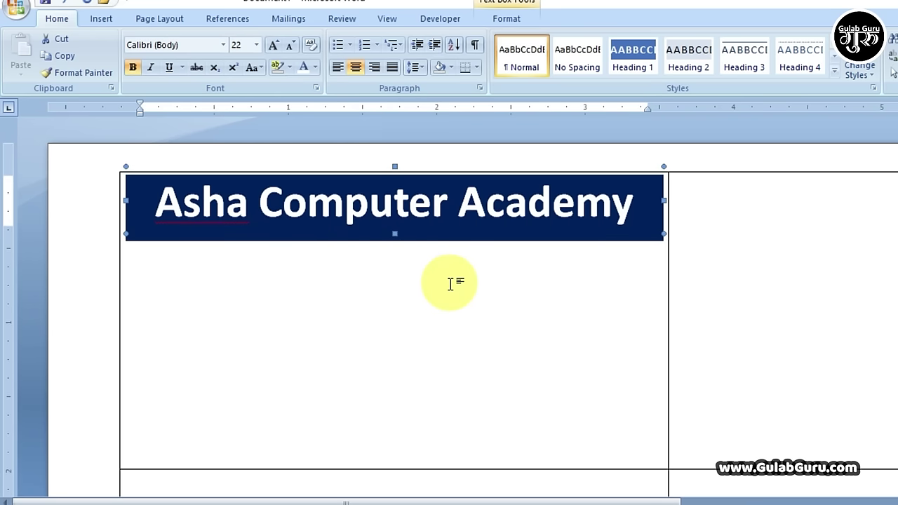
key("ctrl+Up")
key("ctrl+Up")
key("ctrl+Up")
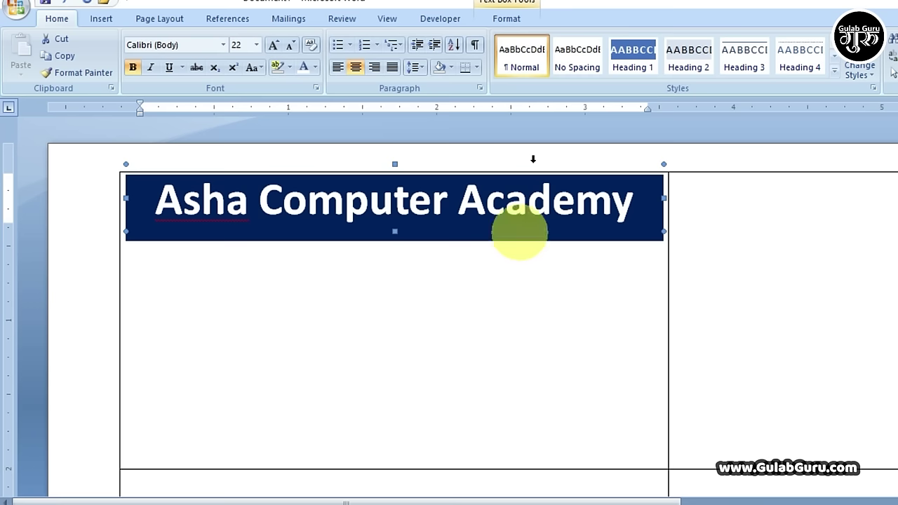
left_click(509, 20)
left_click(830, 43)
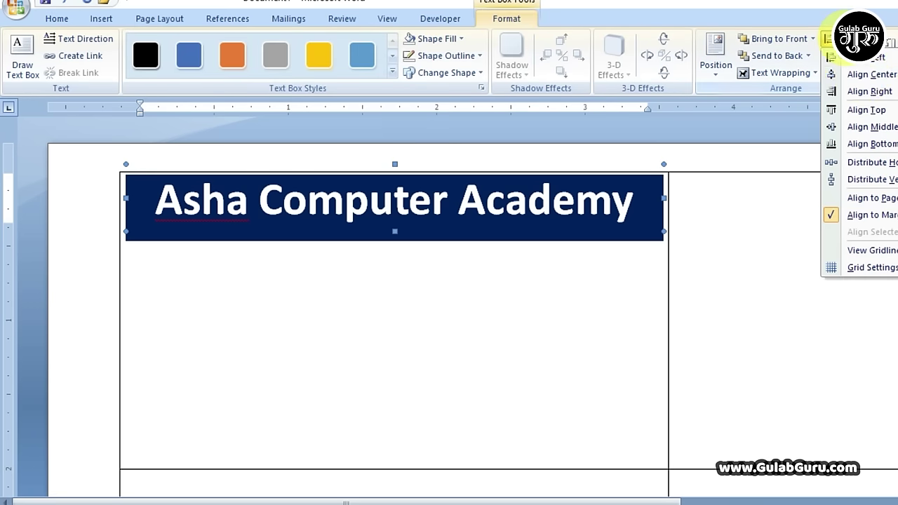
left_click(852, 75)
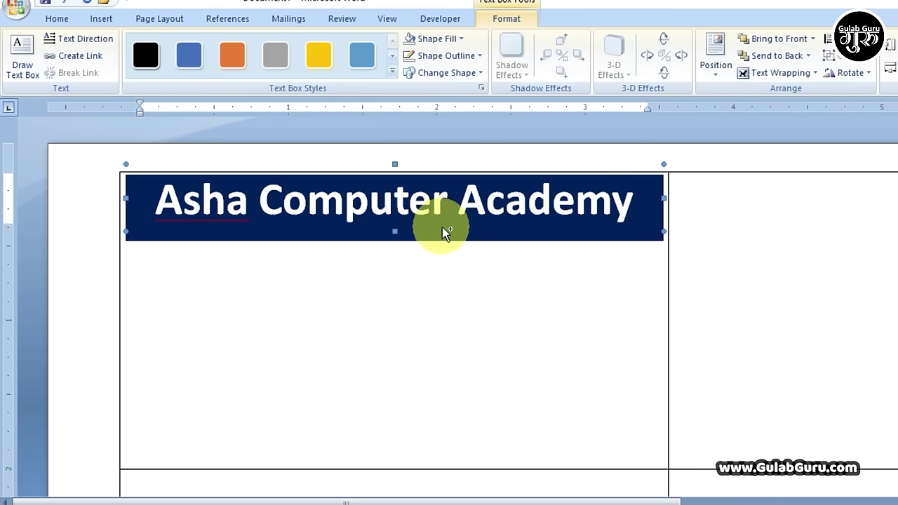
left_click_drag(442, 228, 441, 316)
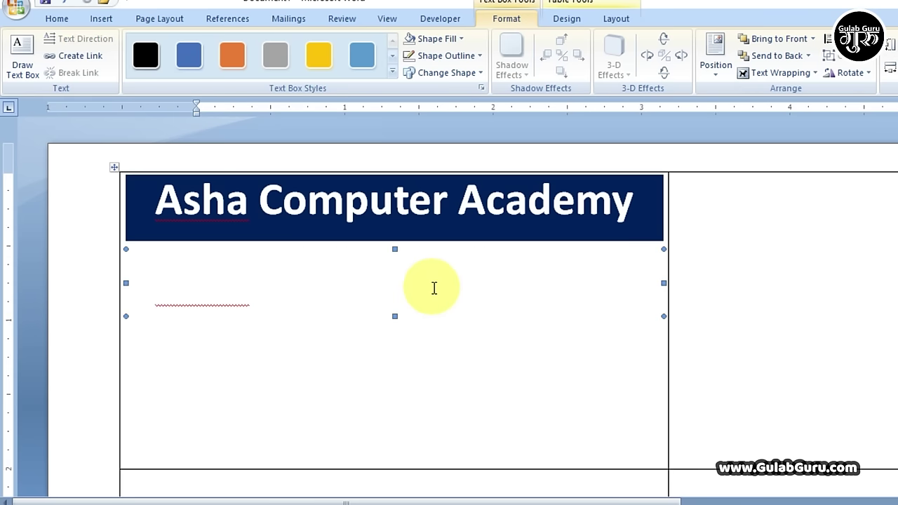
Replace the copied box's academy name with the text (Bansi Road Azamgarh).
left_click(404, 288)
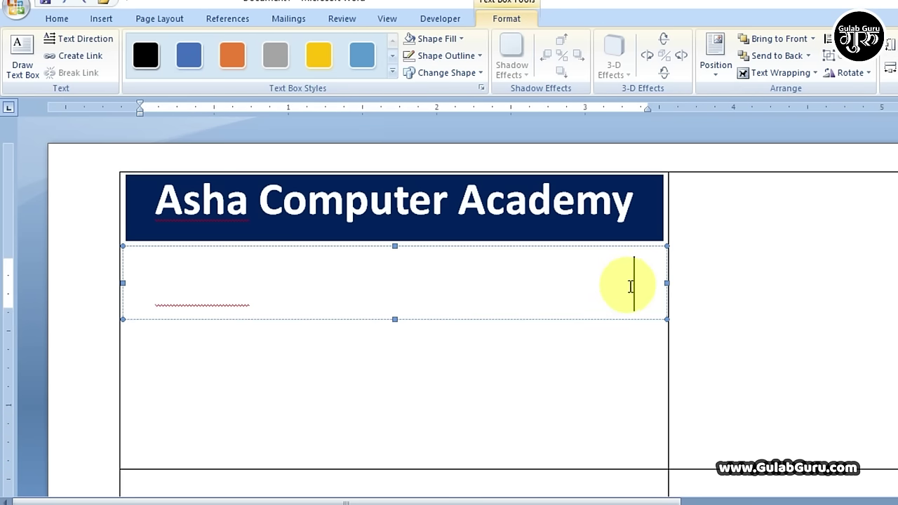
left_click_drag(623, 287, 217, 293)
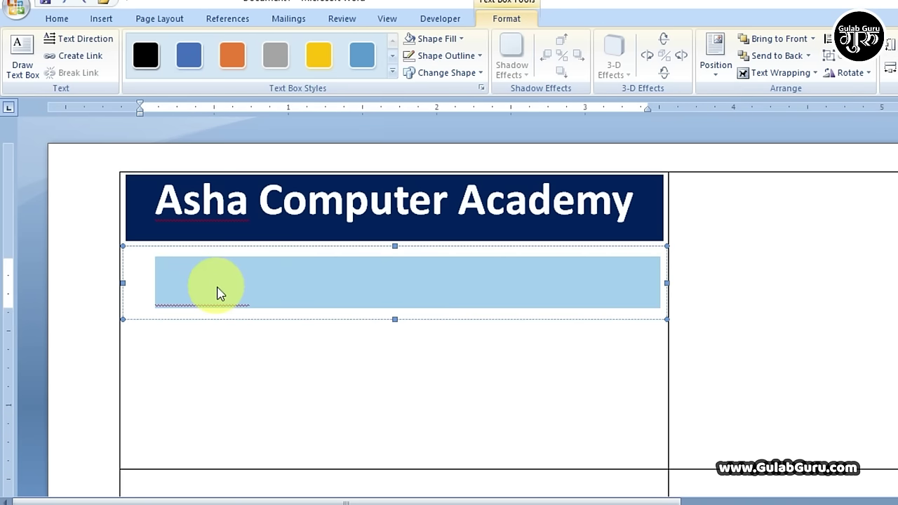
left_click(57, 18)
left_click(315, 67)
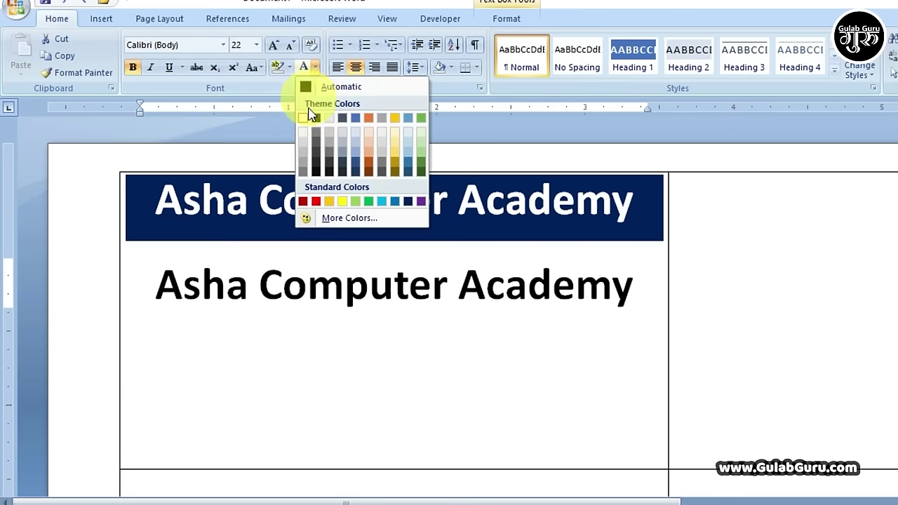
left_click(313, 117)
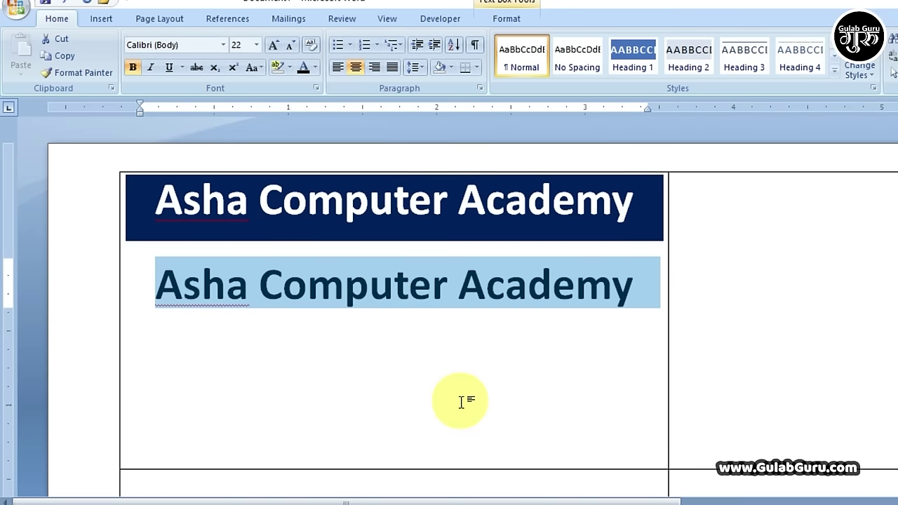
key("Delete")
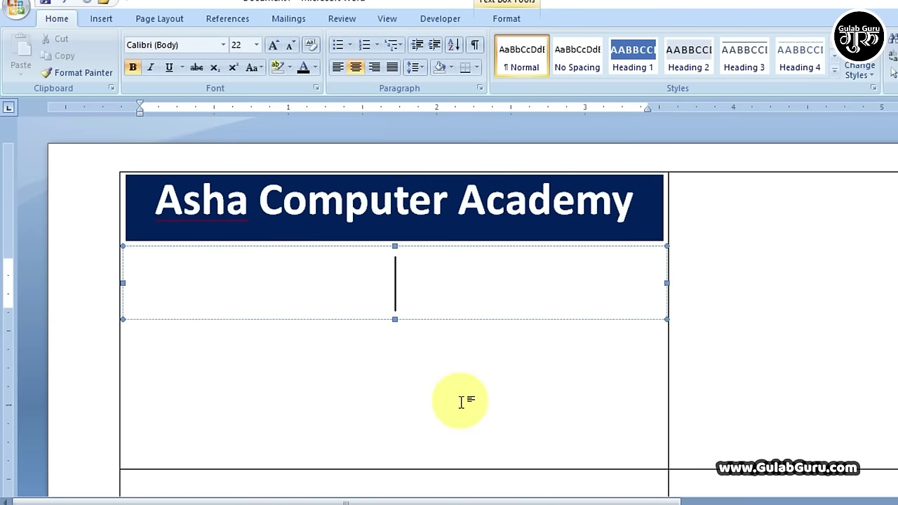
type("(Bansi Road Azamgarh)")
Colour the subtitle yellow and shrink its font size three steps.
left_click(436, 247)
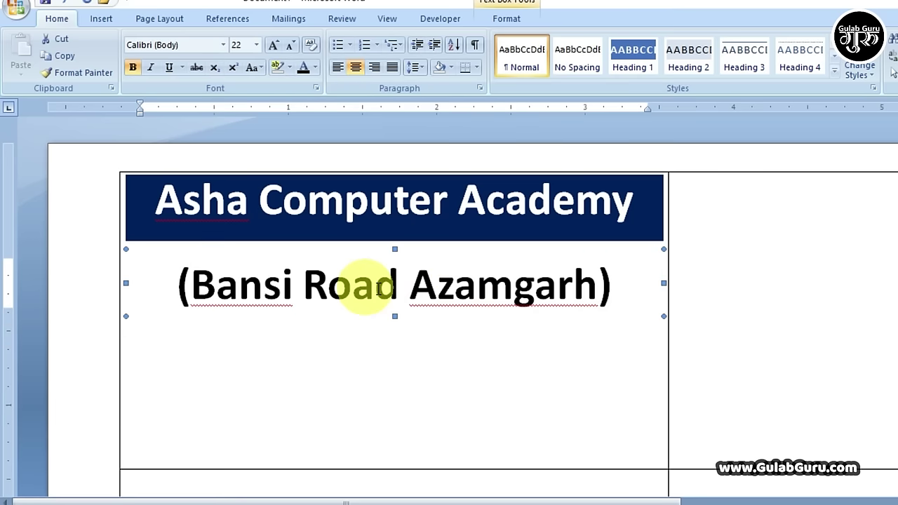
left_click(315, 67)
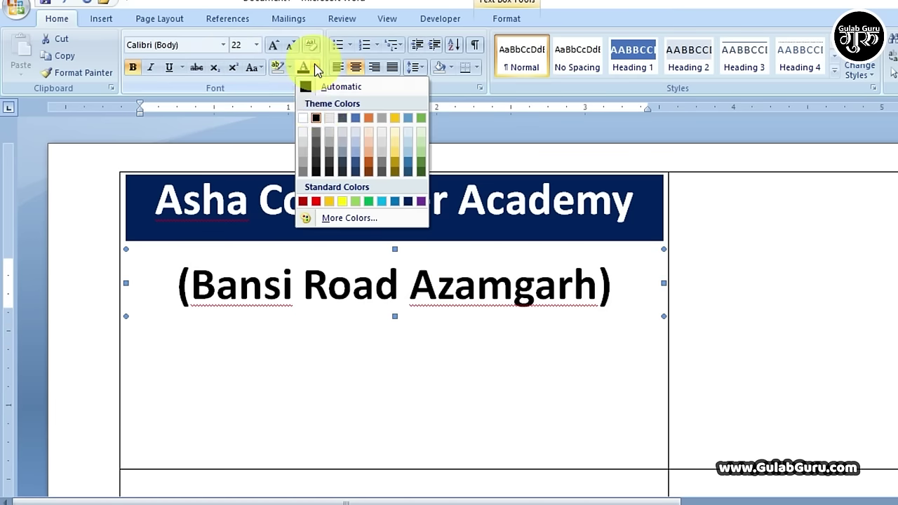
left_click(342, 201)
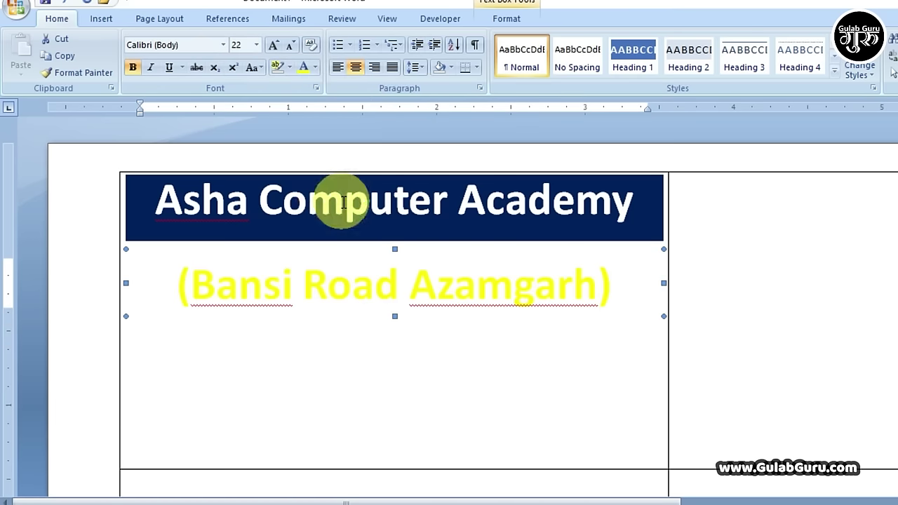
left_click(291, 47)
left_click(291, 47)
left_click(291, 47)
left_click(291, 47)
left_click(292, 46)
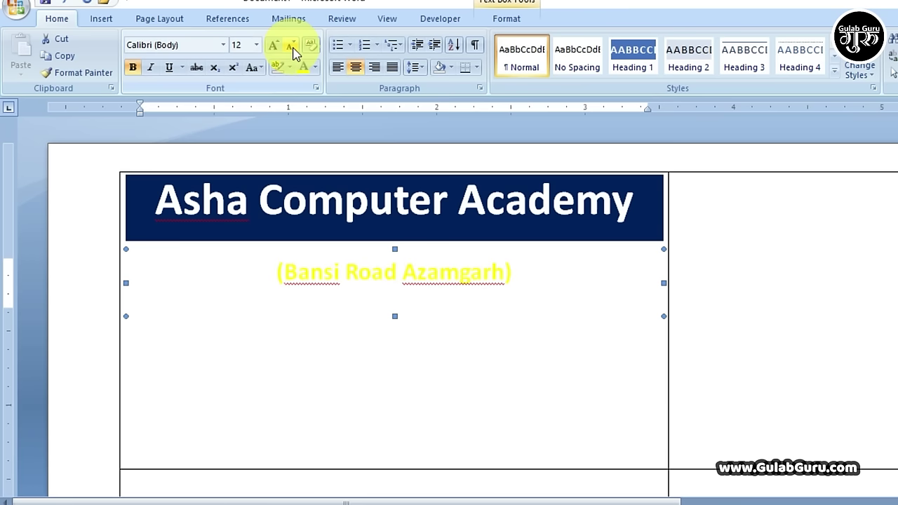
left_click(291, 47)
Resize the subtitle box smaller and move it into the banner under the title.
left_click_drag(126, 283, 372, 283)
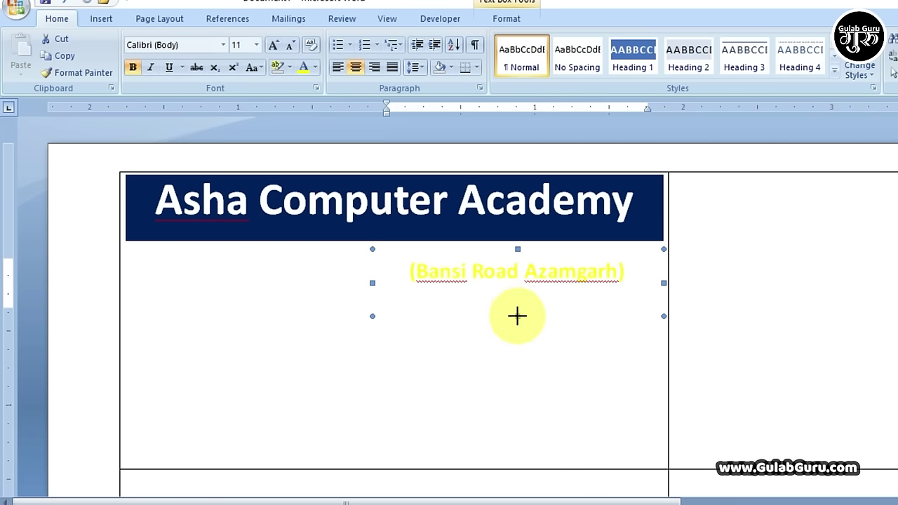
left_click_drag(518, 316, 517, 293)
mouse_move(372, 271)
left_mouse_down()
mouse_move(421, 273)
mouse_move(411, 273)
left_mouse_up()
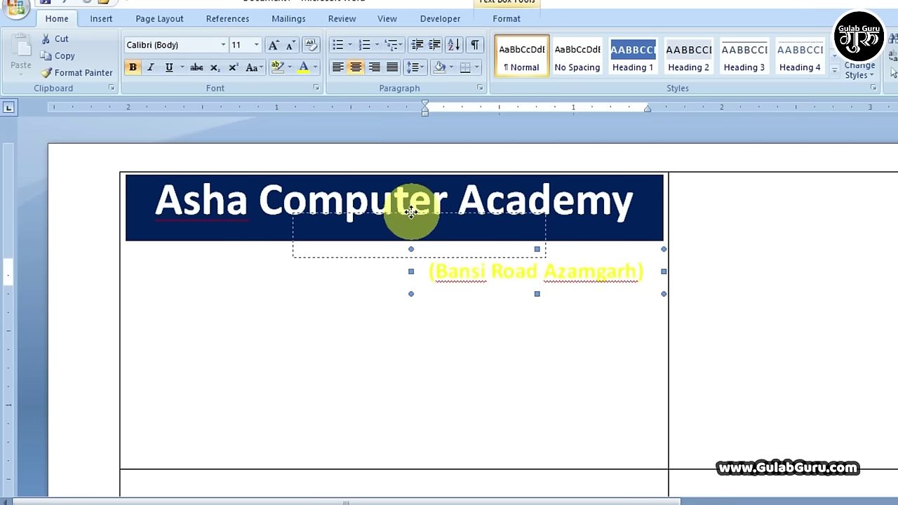
left_click_drag(530, 250, 410, 214)
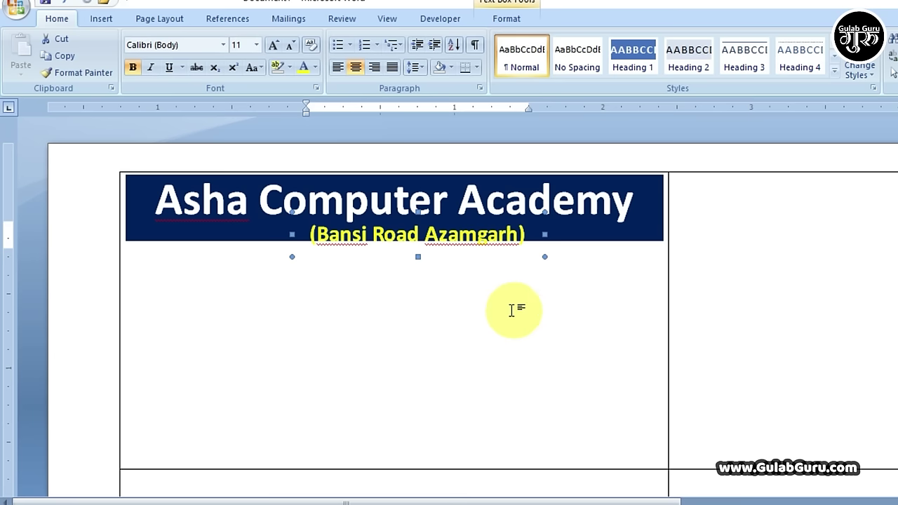
Centre the subtitle horizontally and stretch the blue banner taller to enclose it.
left_click(508, 21)
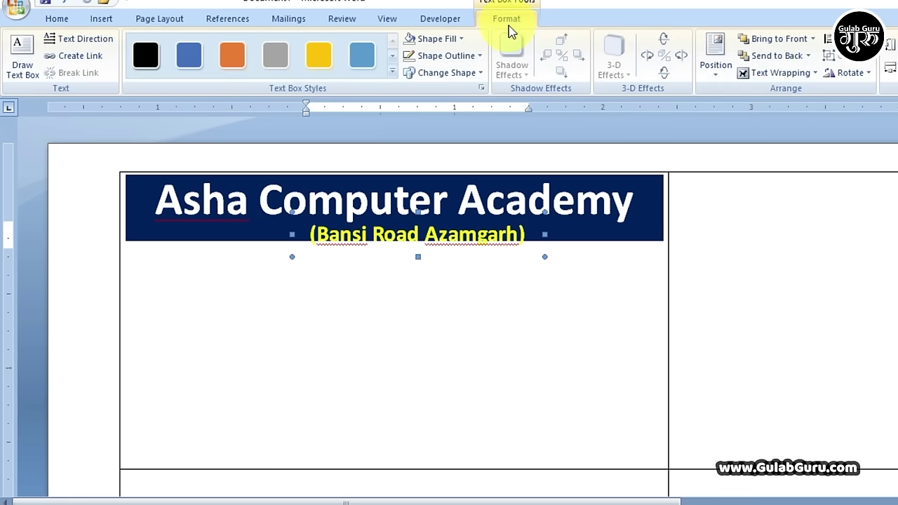
left_click(828, 38)
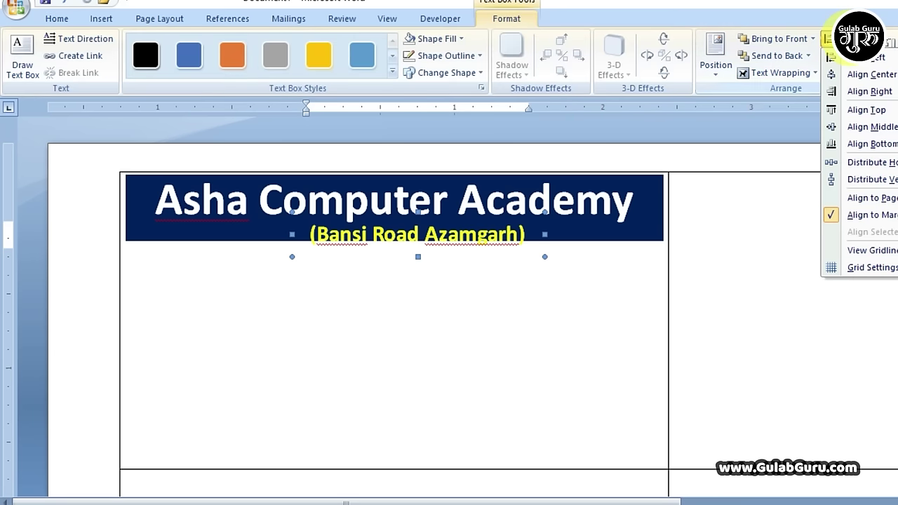
left_click(862, 75)
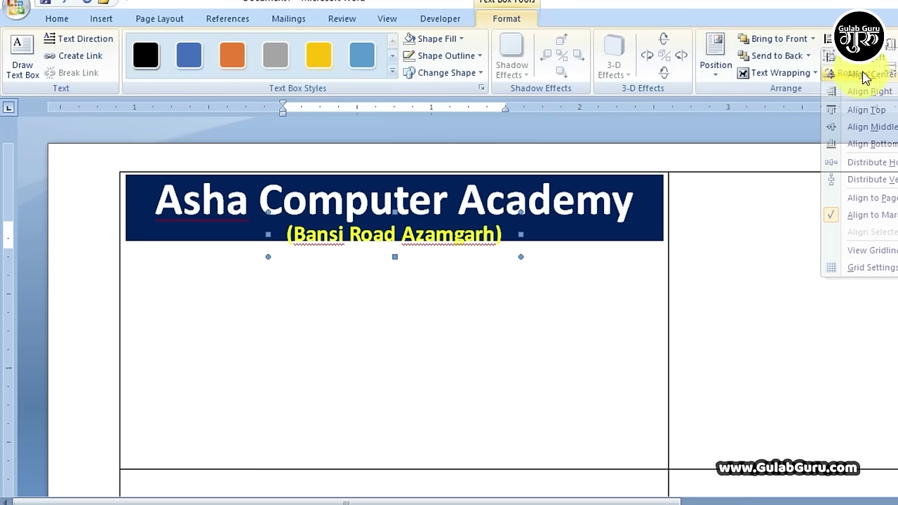
left_click(590, 237)
left_click_drag(393, 244, 395, 250)
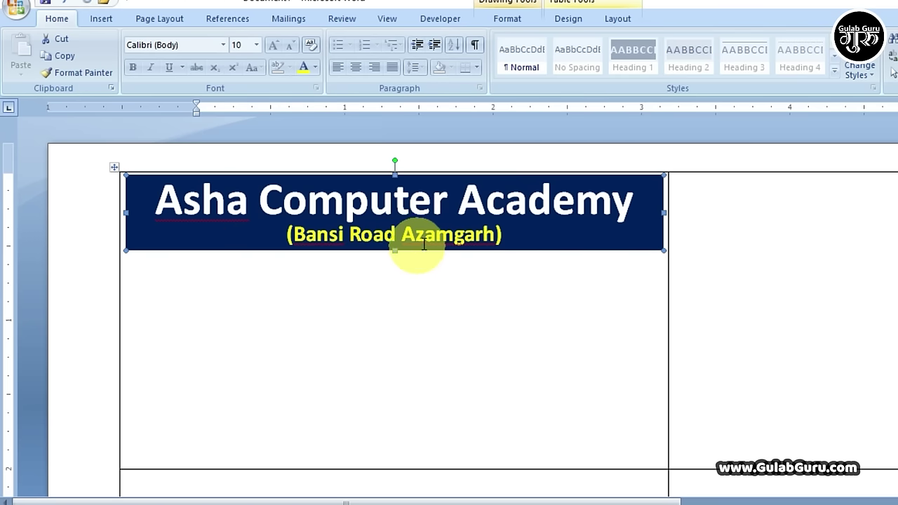
left_click(519, 276)
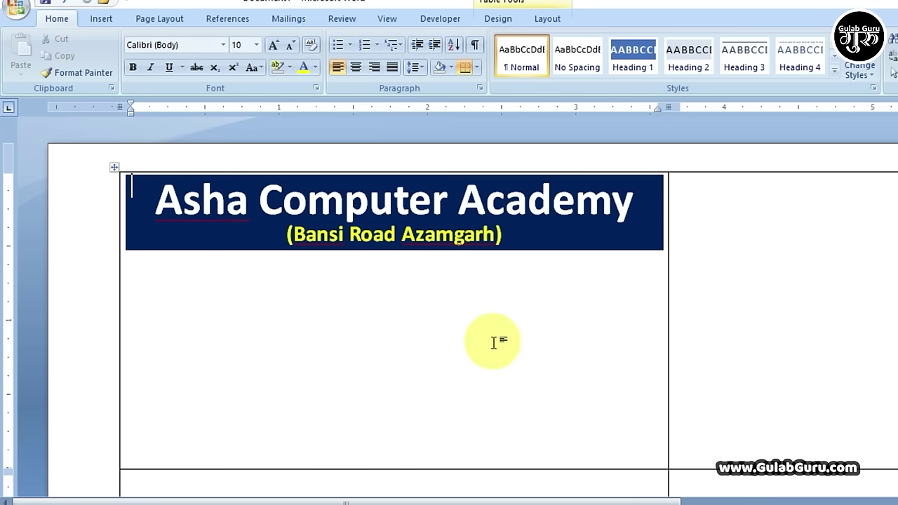
Run the spelling check with F7, ignoring all flagged academy and place names.
key("F7")
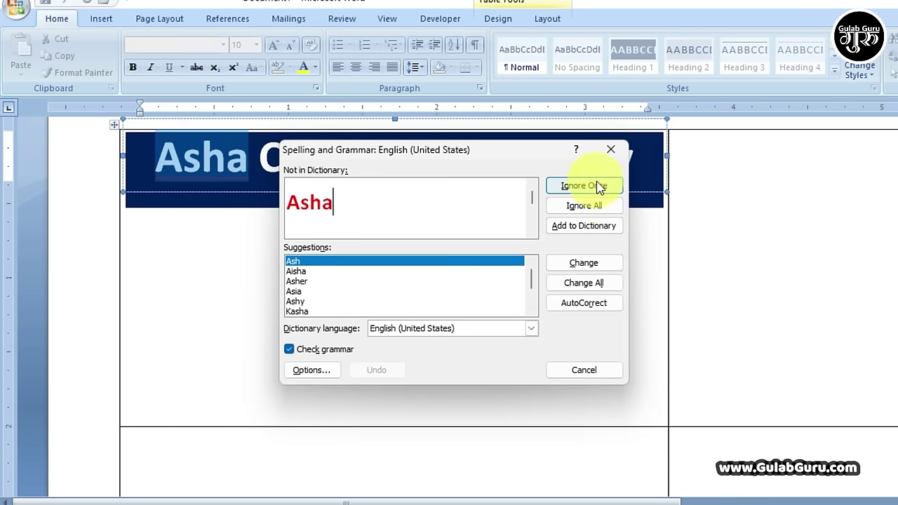
left_click(593, 207)
left_click(593, 207)
left_click(592, 207)
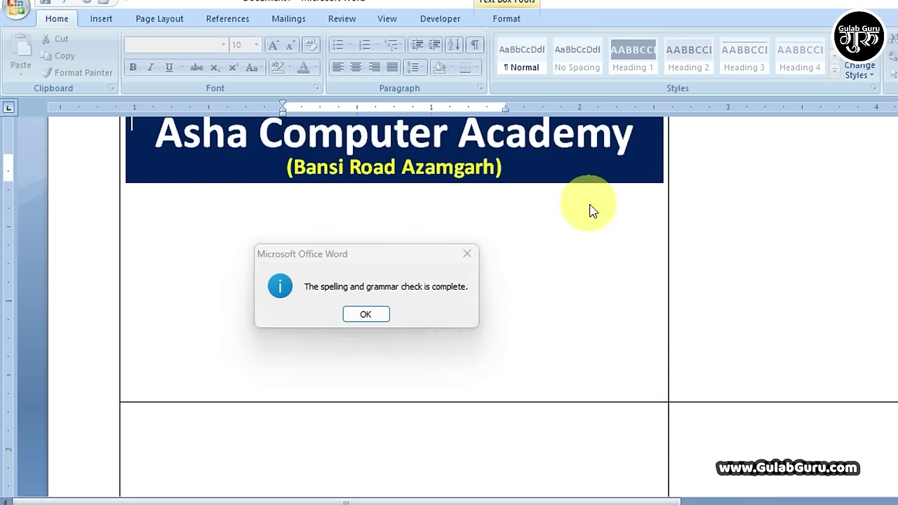
left_click(368, 316)
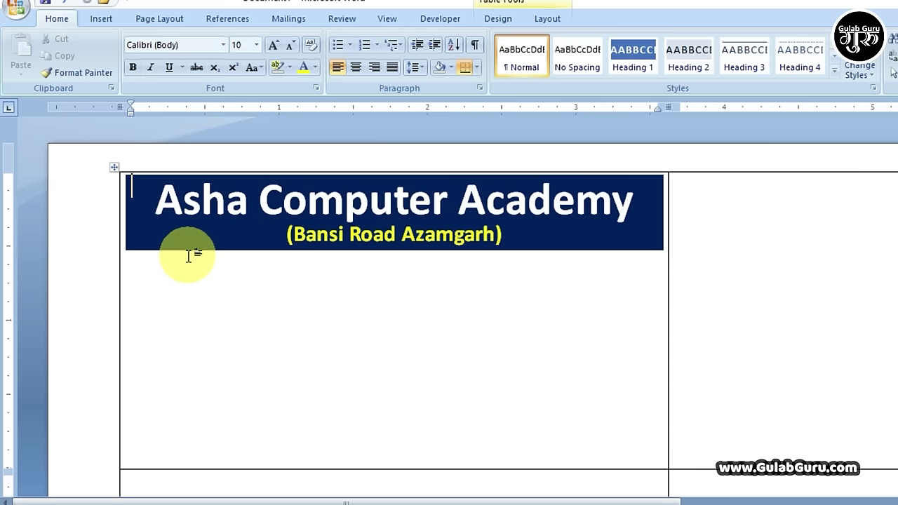
Insert the logo picture from file and set it to float in front of text.
left_click(99, 18)
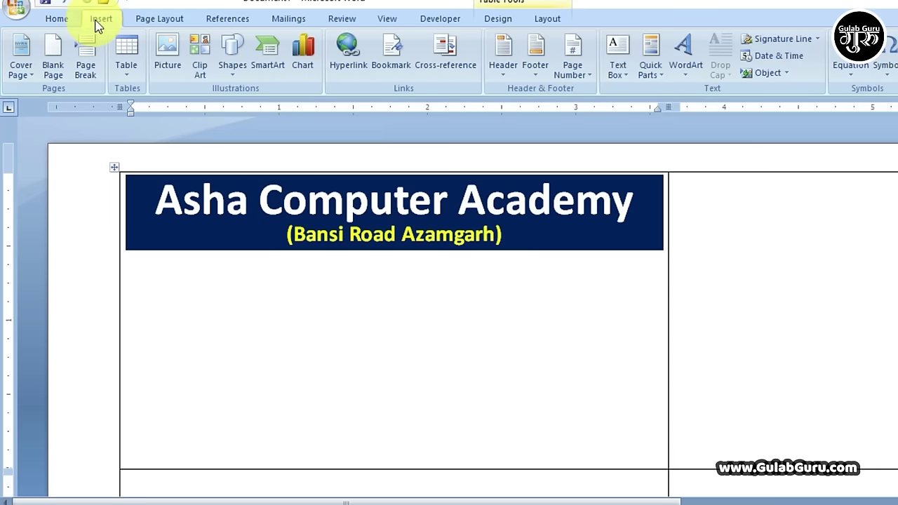
left_click(168, 66)
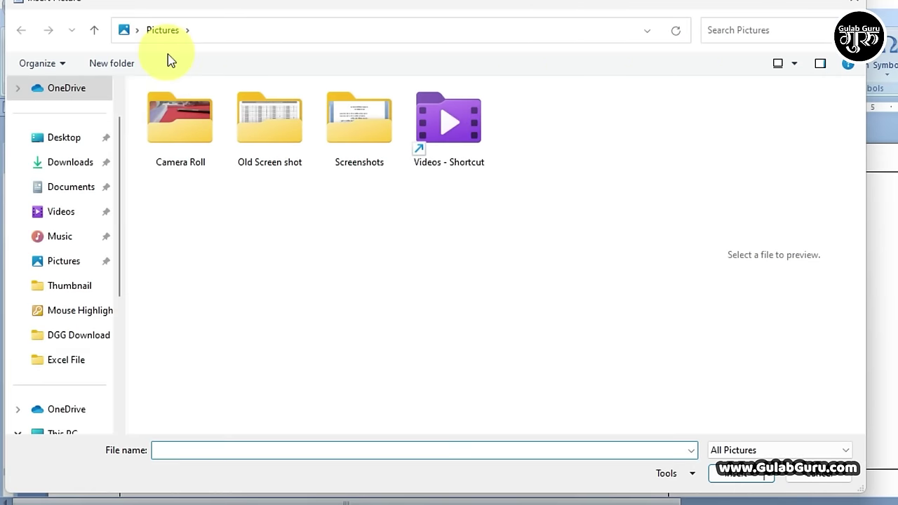
scroll(76, 367, "down", 3)
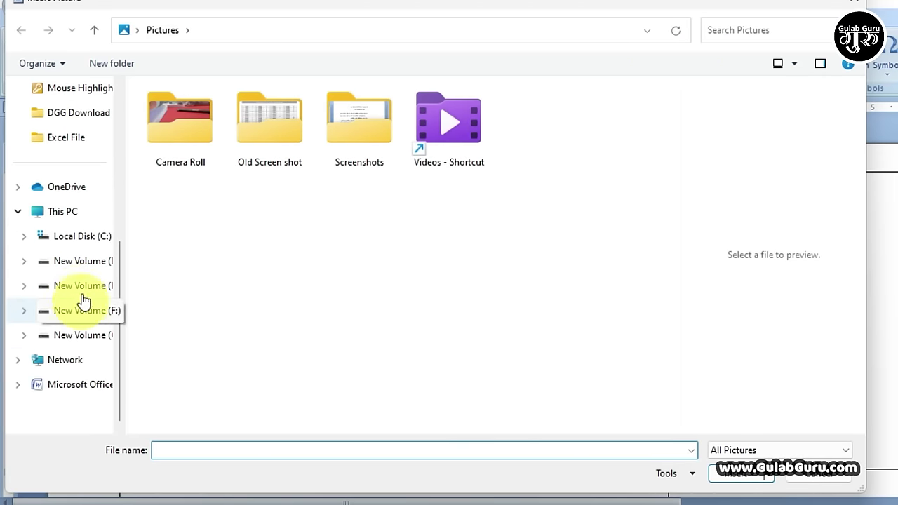
left_click(85, 269)
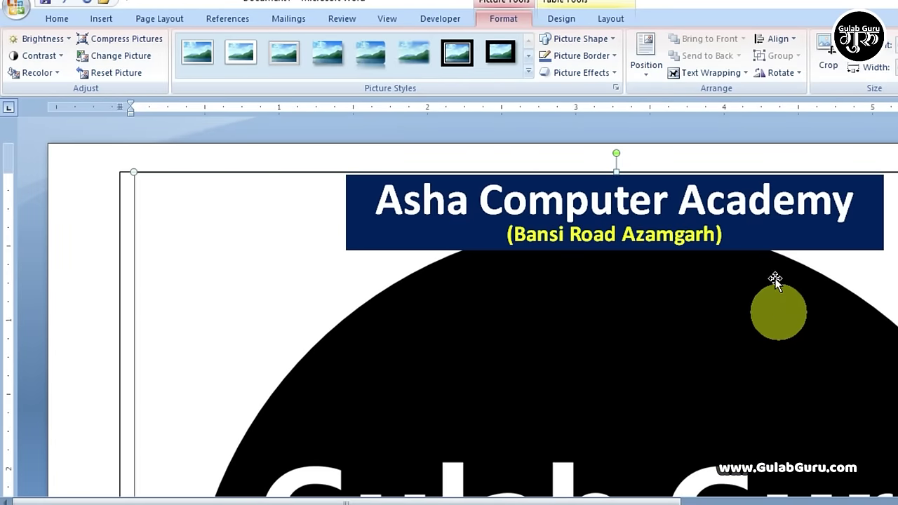
left_click(716, 72)
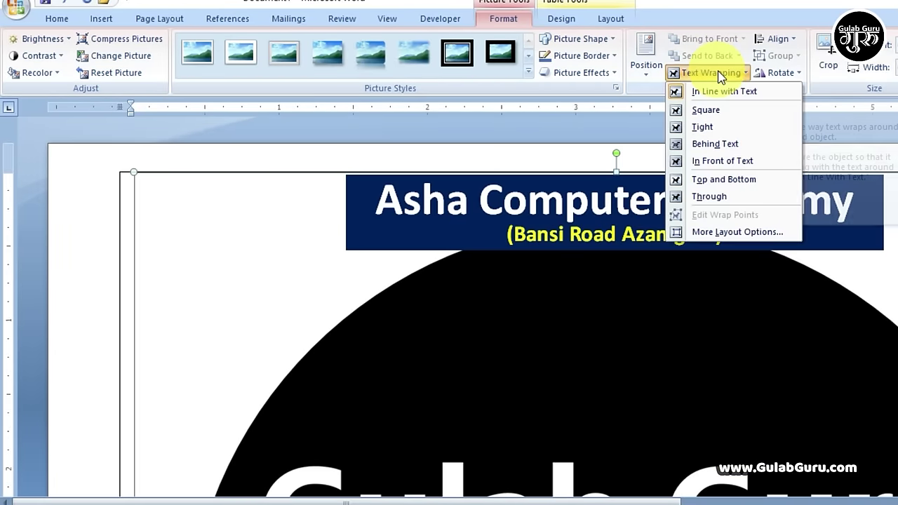
left_click(727, 163)
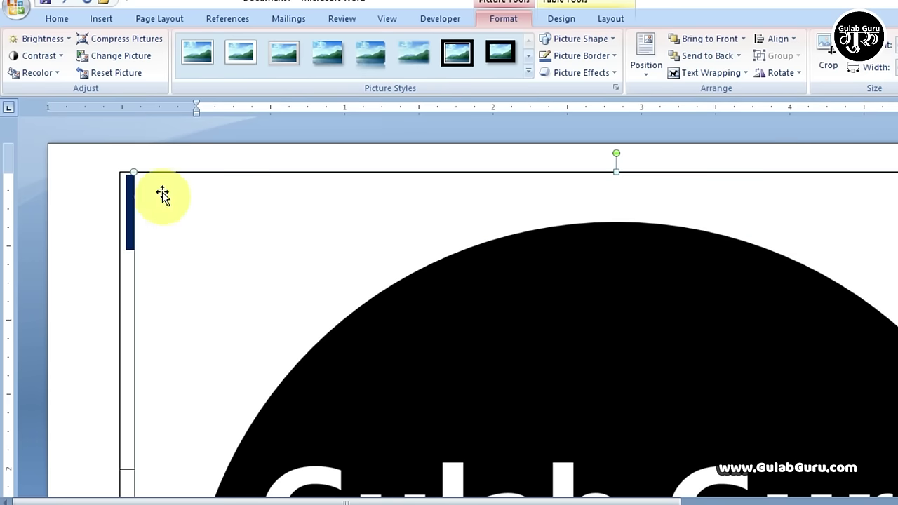
Shrink the logo and place it at the card's top-left over the banner.
left_click_drag(132, 172, 354, 391)
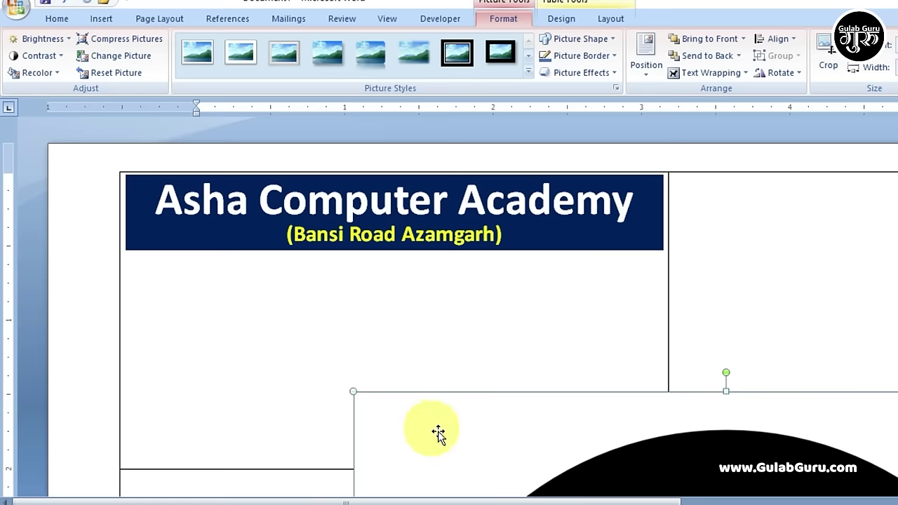
left_click_drag(437, 426, 253, 221)
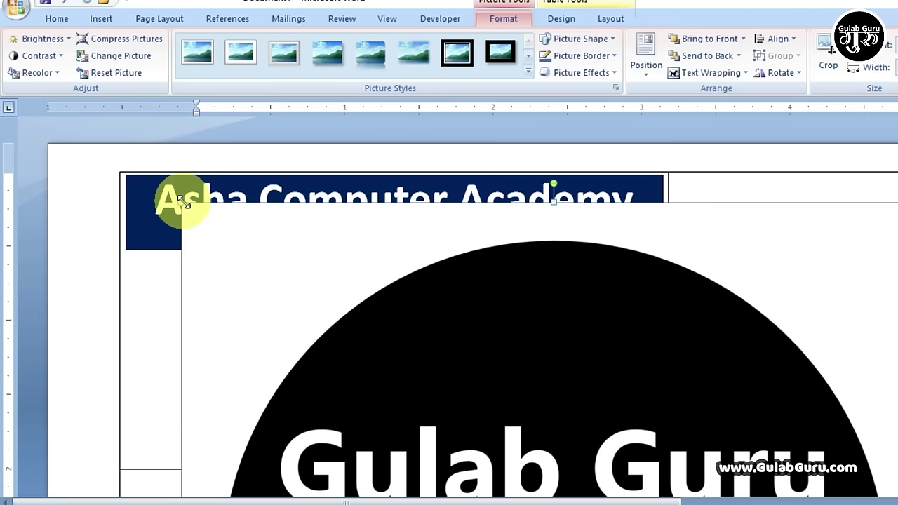
key("ctrl+z")
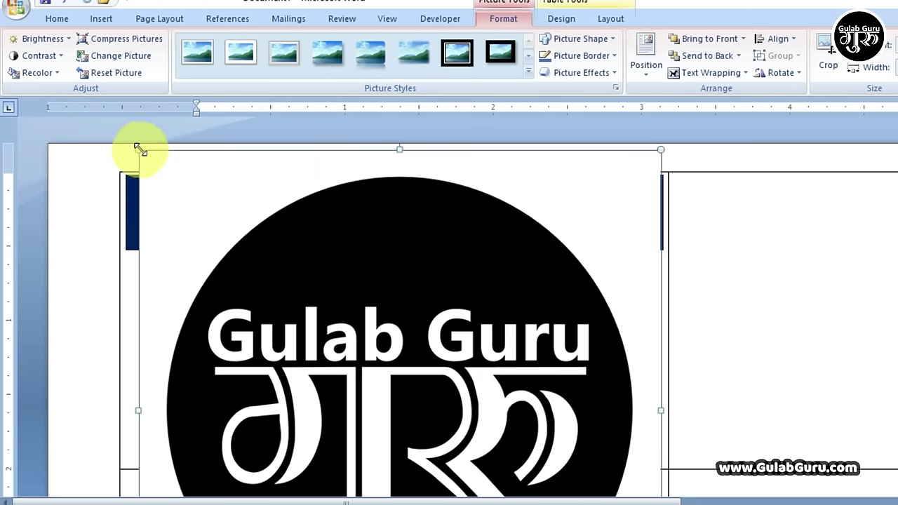
left_click_drag(141, 150, 386, 431)
mouse_move(327, 341)
left_mouse_down()
mouse_move(140, 165)
mouse_move(344, 431)
mouse_move(176, 259)
left_mouse_up()
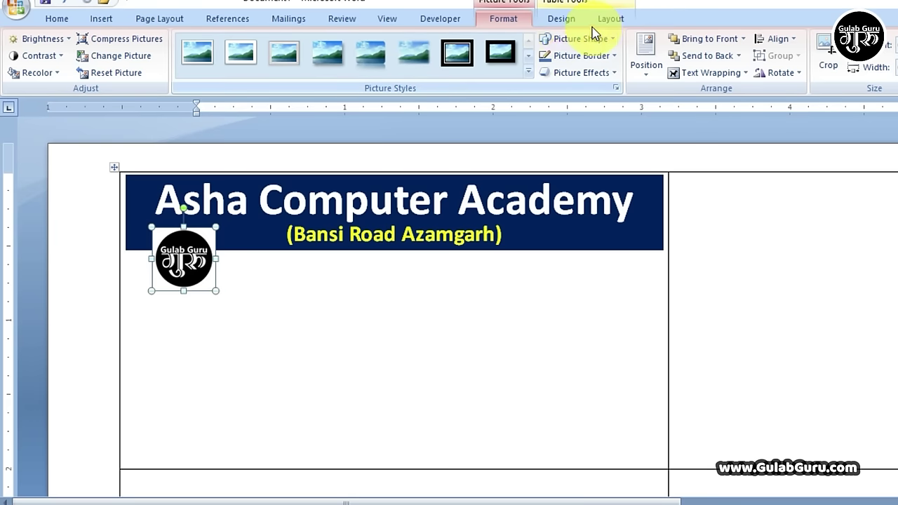
Give the logo an oval picture style with no outline.
left_click(529, 72)
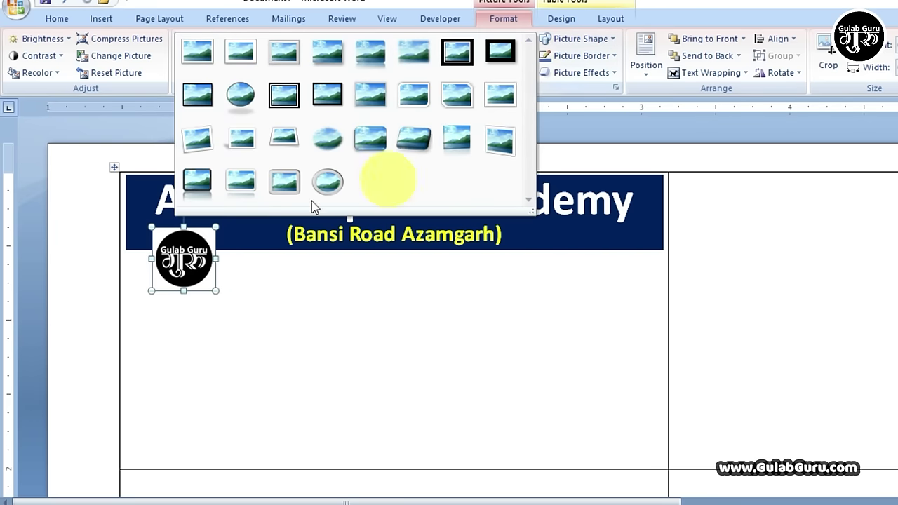
left_click(240, 107)
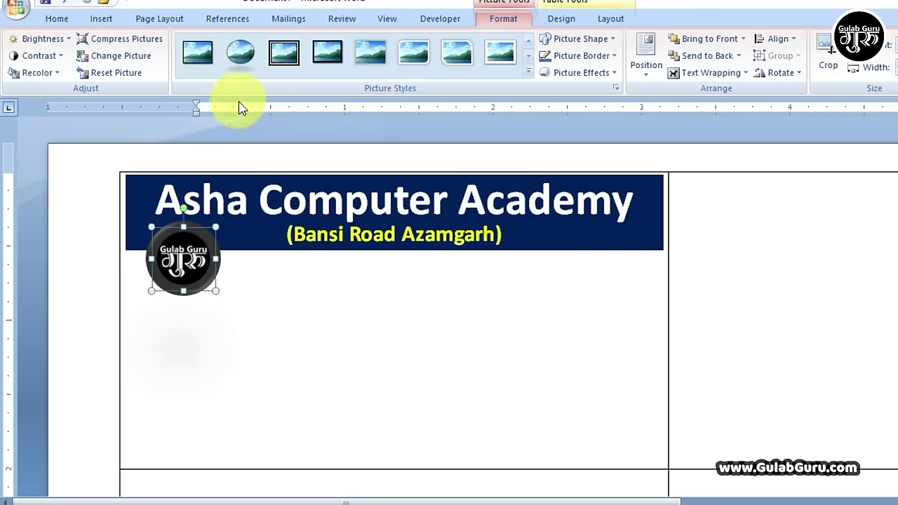
left_click(596, 57)
left_click(574, 188)
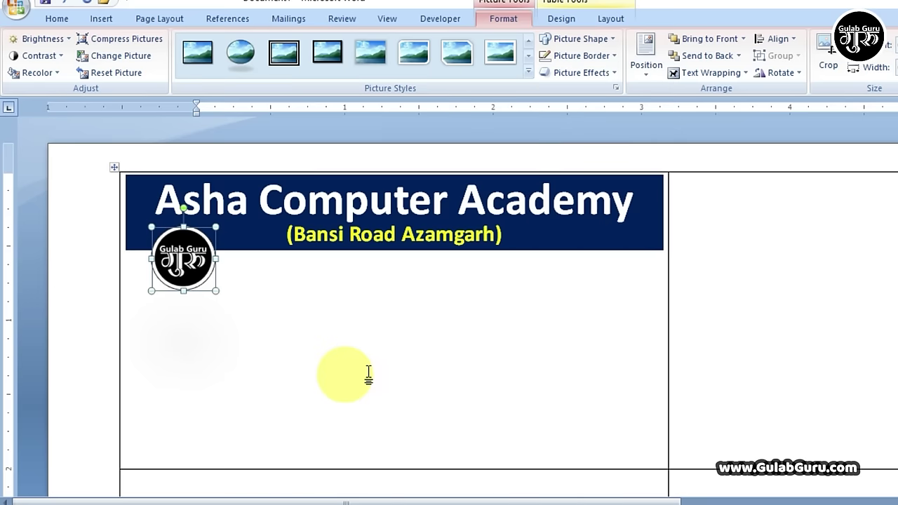
Nudge the logo slightly higher on the banner.
key("ctrl+Up")
key("ctrl+Up")
key("ctrl+Up")
key("ctrl+Up")
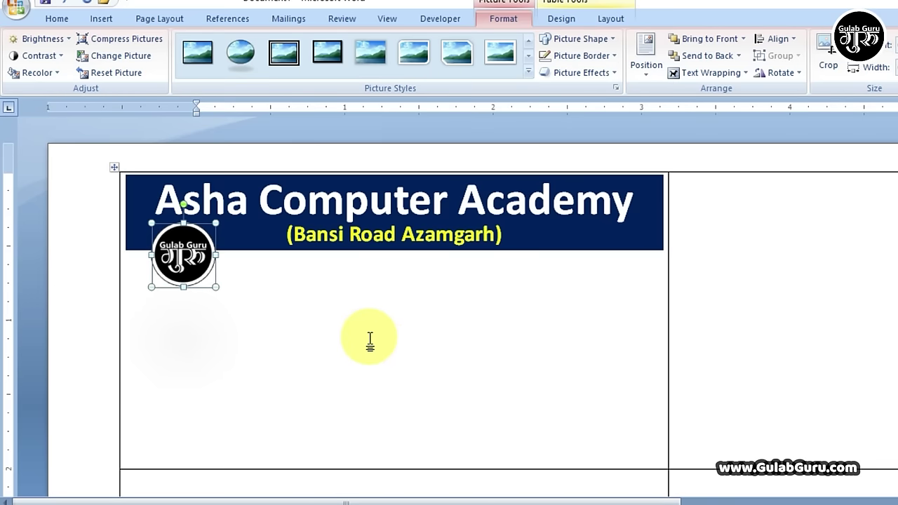
key("ctrl+Up")
key("ctrl+Up")
key("ctrl+Up")
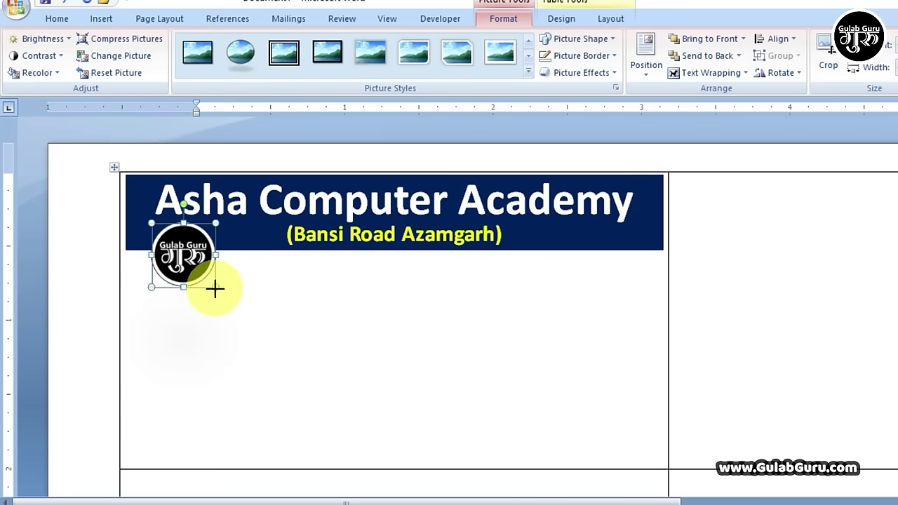
left_click_drag(211, 284, 209, 280)
left_click(267, 289)
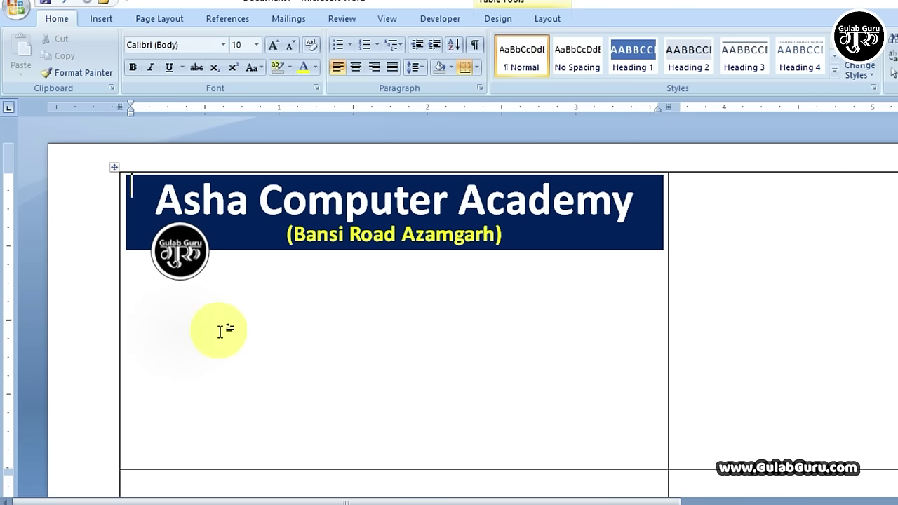
key("Return")
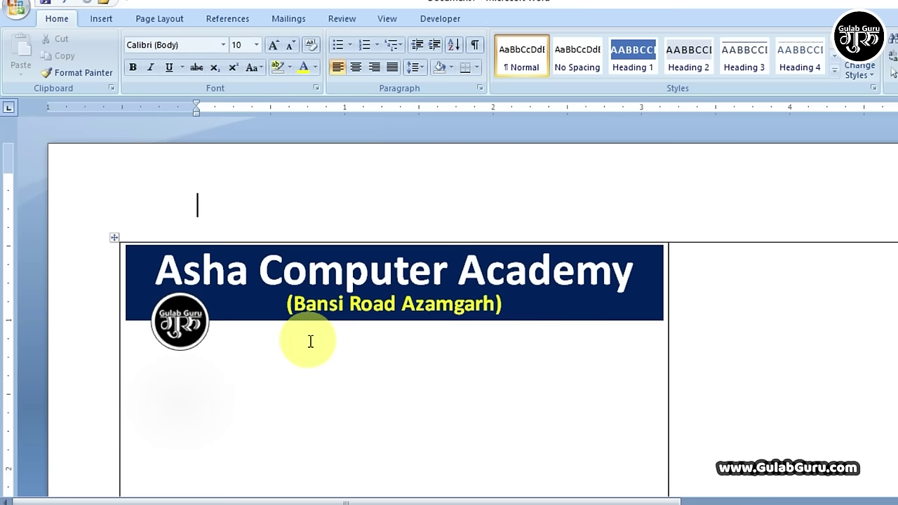
key("Return")
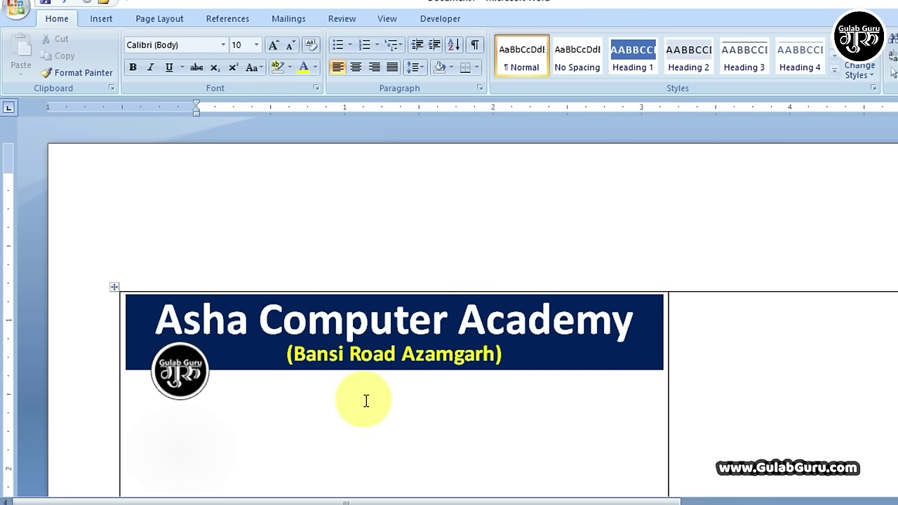
key("ctrl+z")
key("ctrl+z")
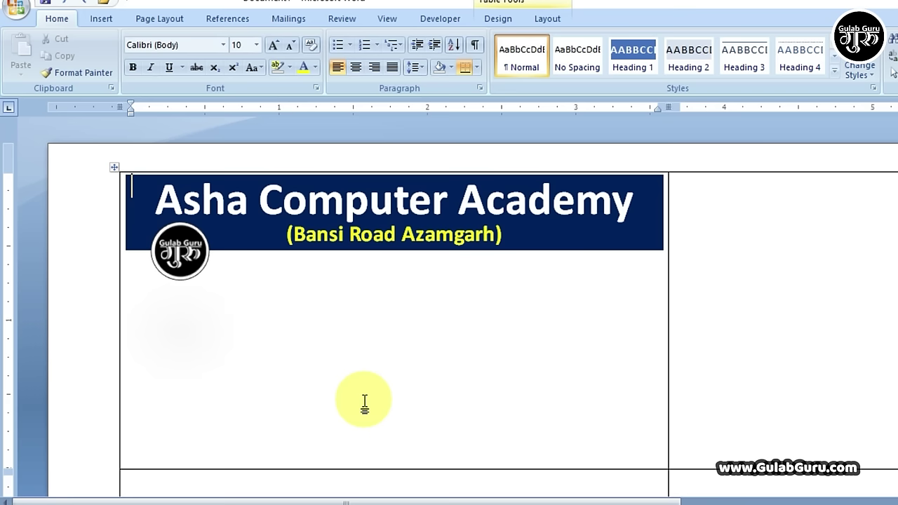
key("Left")
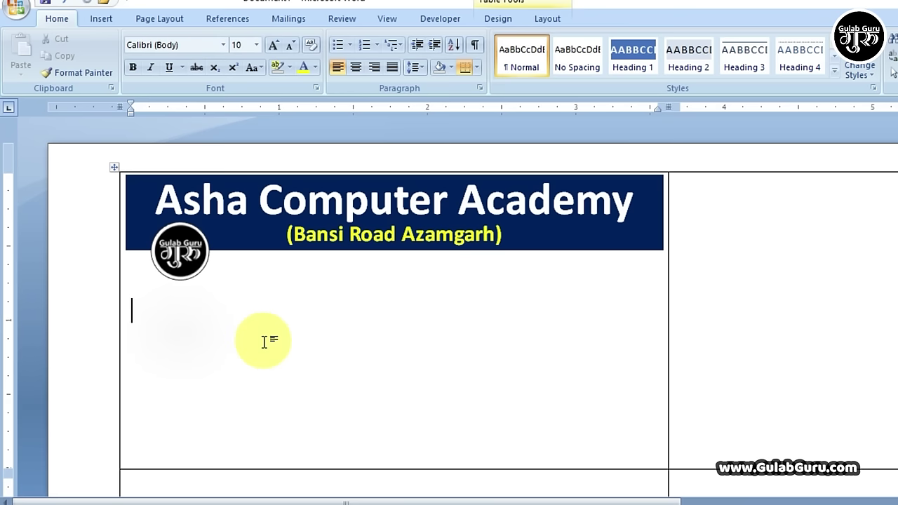
Type the Name label and add a tab after it.
type("Name")
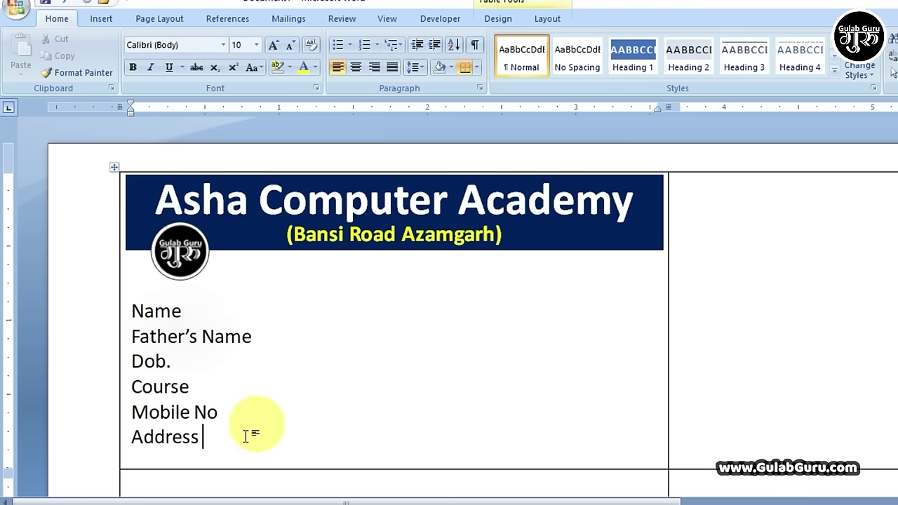
left_click(201, 310)
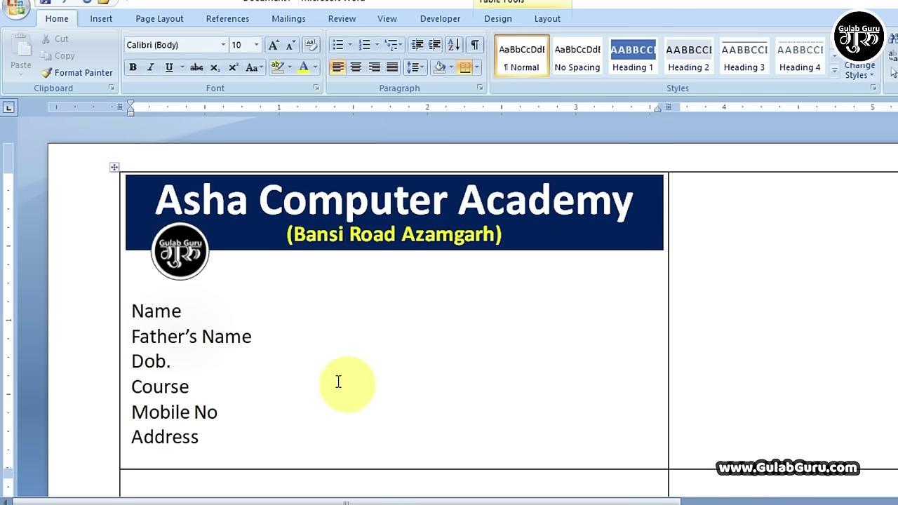
key("Tab")
key("Tab")
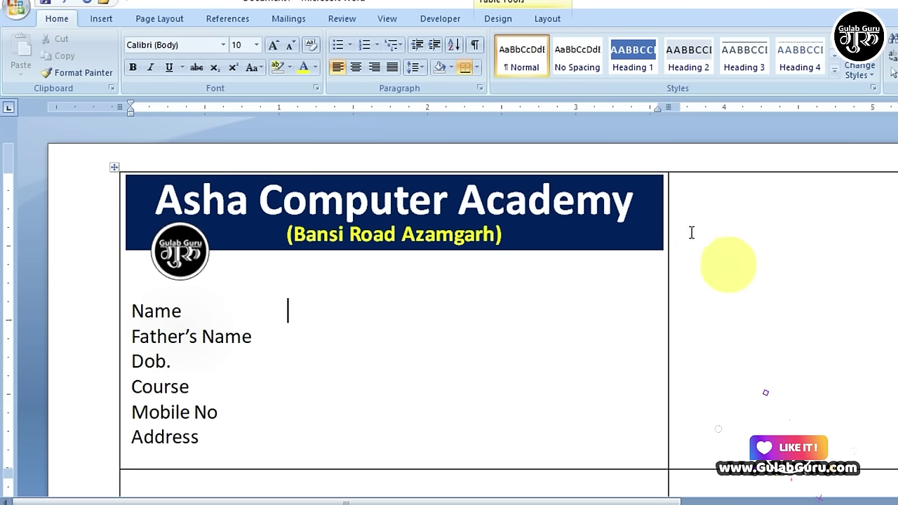
Add a colon after each label from Name to Address, tabbed into one column.
key("BackSpace")
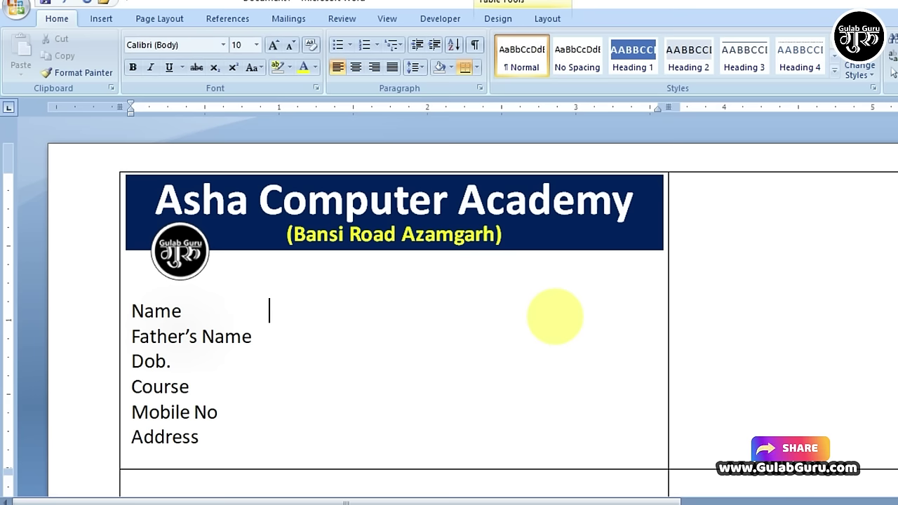
type(":")
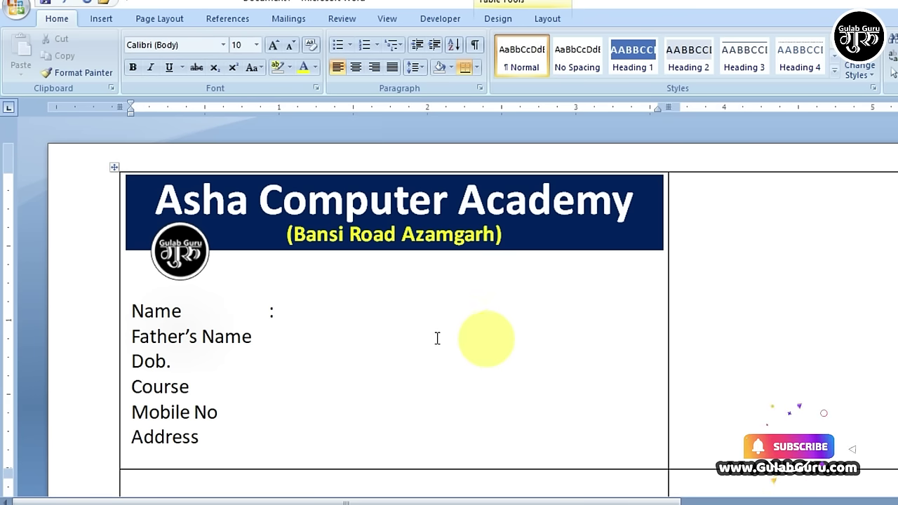
left_click(254, 337)
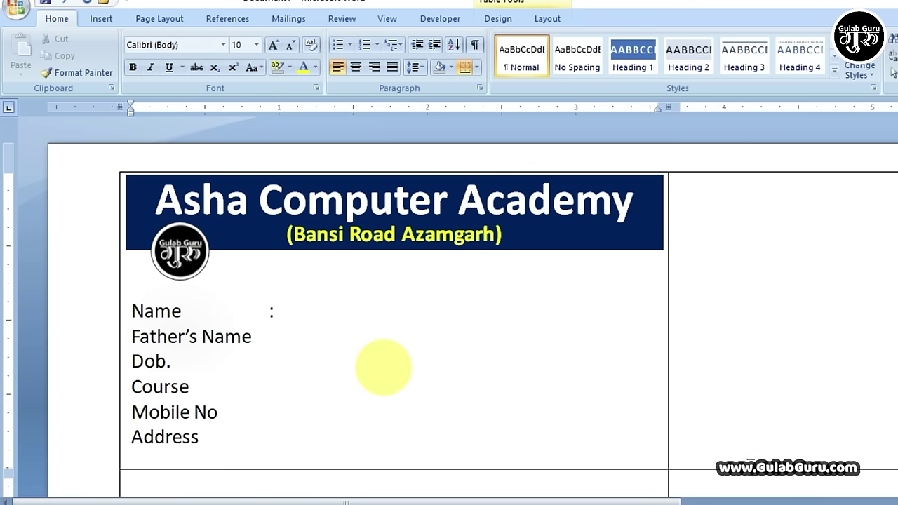
key("Tab")
left_click(194, 365)
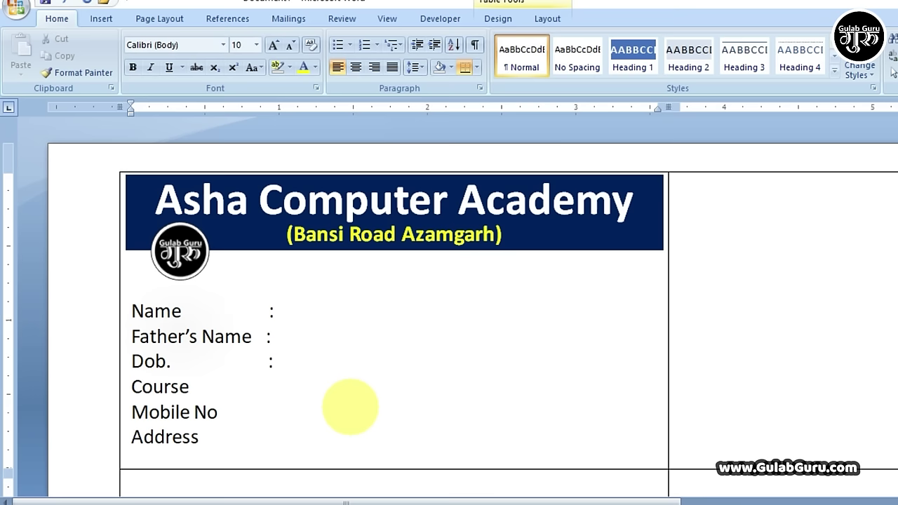
left_click(257, 338)
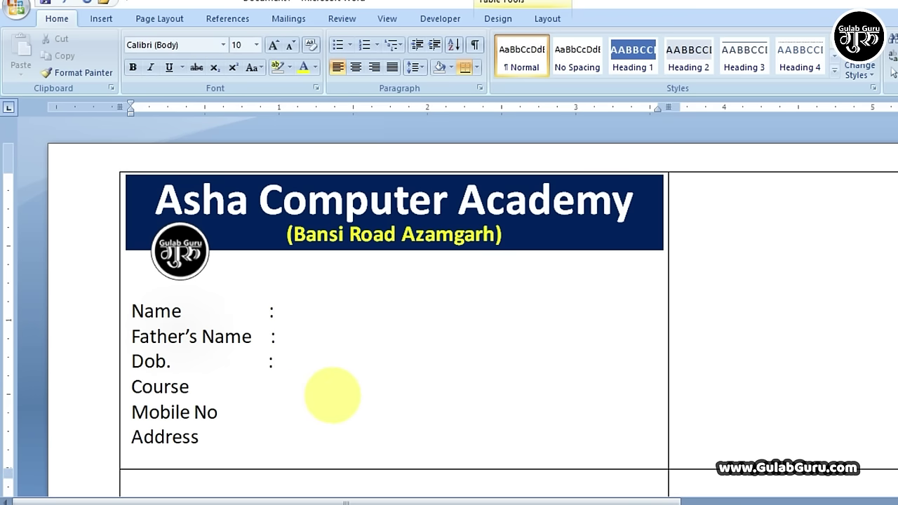
left_click(263, 419)
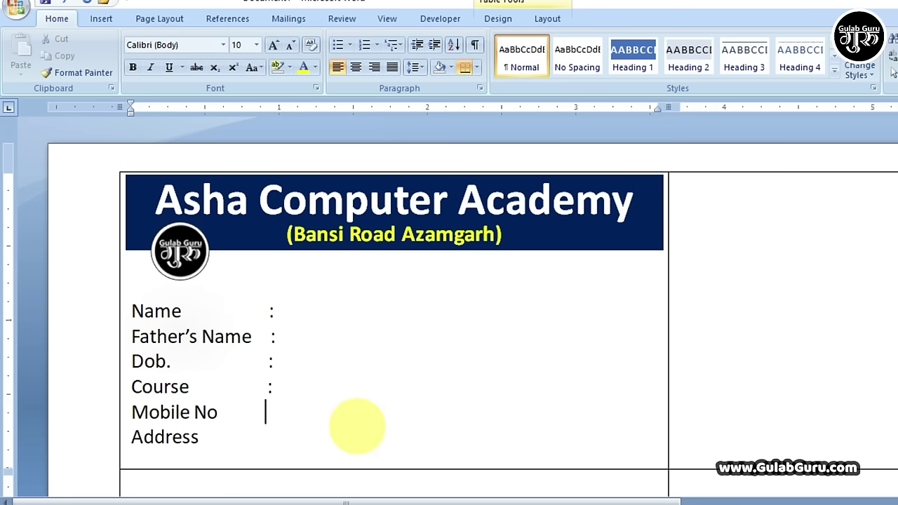
type(":")
left_click(252, 442)
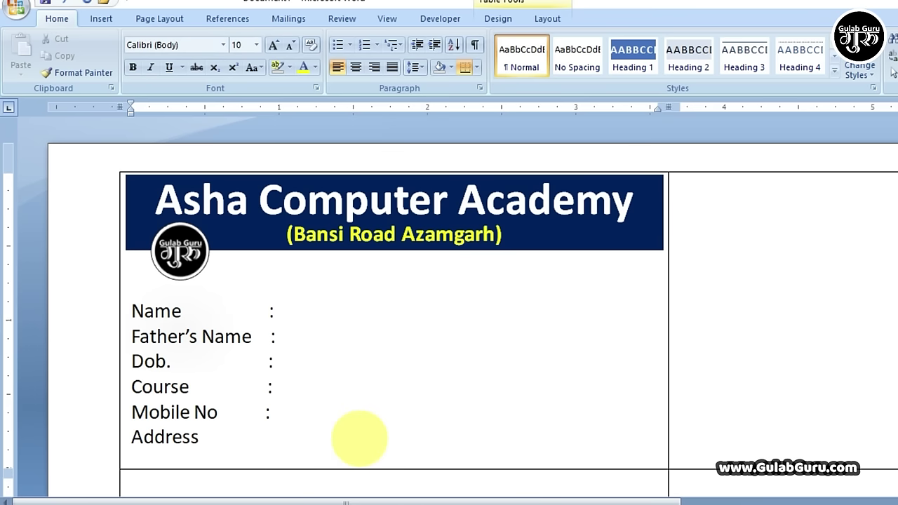
Check that the colons from Name to Address line up.
left_click(296, 302)
key("Down")
key("Down")
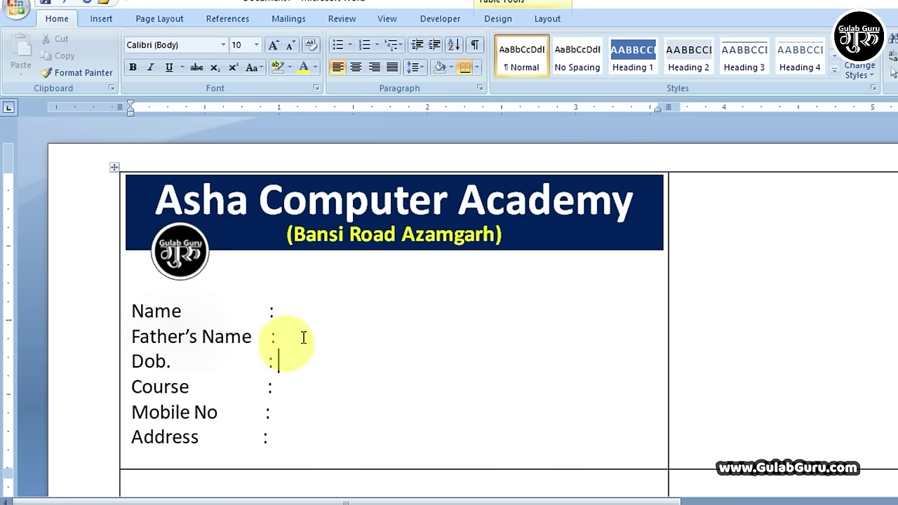
left_click(298, 421)
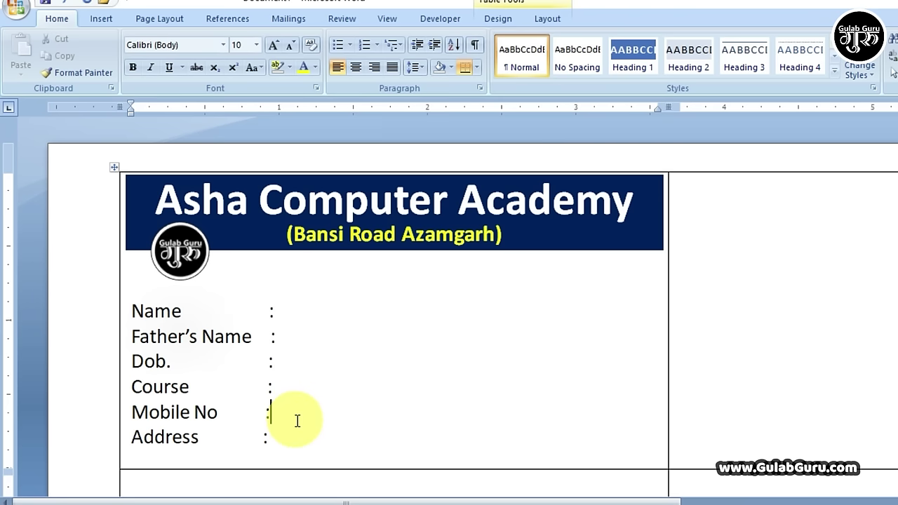
left_click(291, 435)
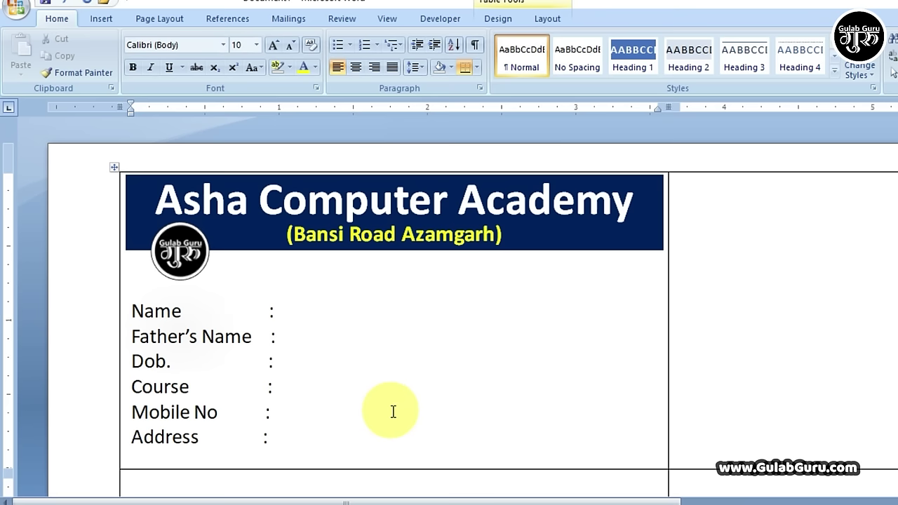
left_click(307, 315)
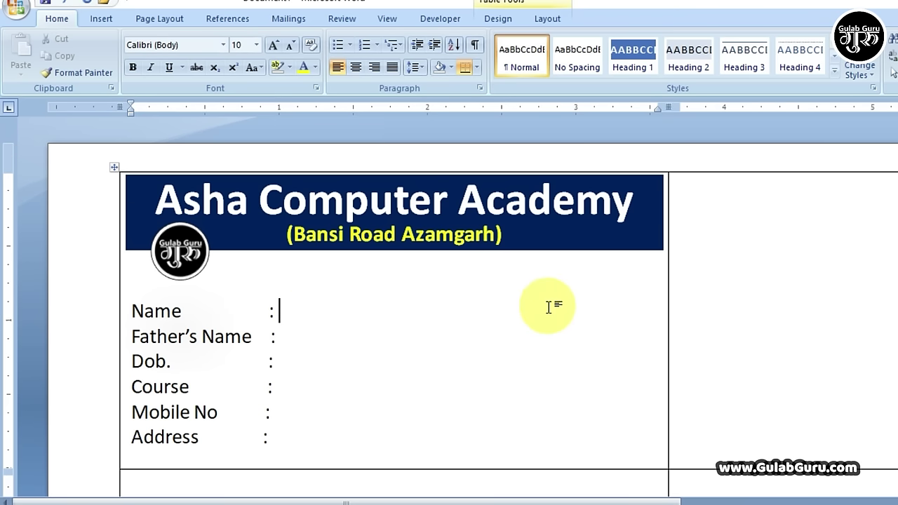
Draw a rounded rectangle photo box at the right side of the card.
left_click(98, 20)
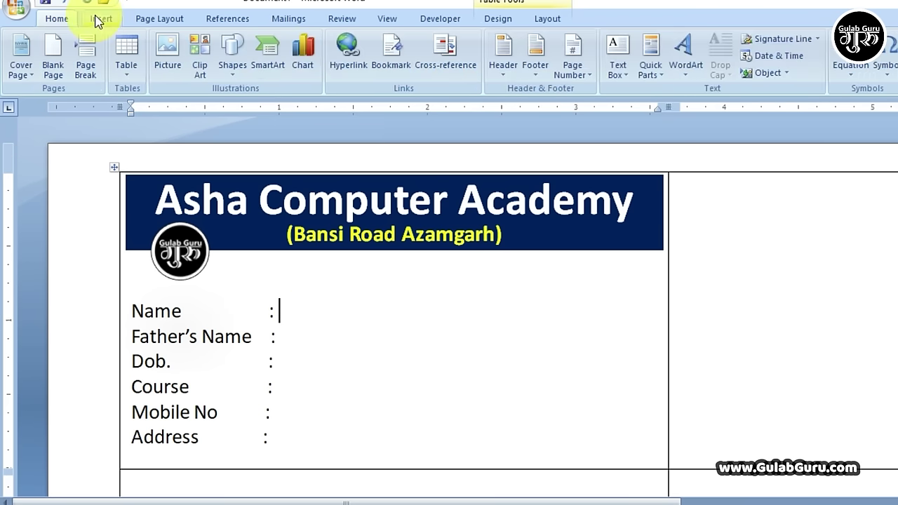
left_click(234, 71)
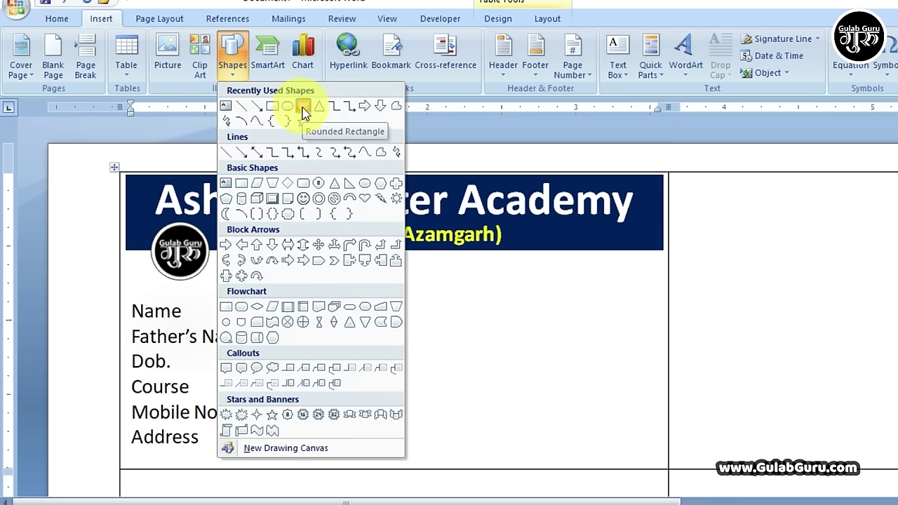
left_click(303, 113)
mouse_move(531, 281)
left_mouse_down()
mouse_move(651, 420)
mouse_move(649, 431)
left_mouse_up()
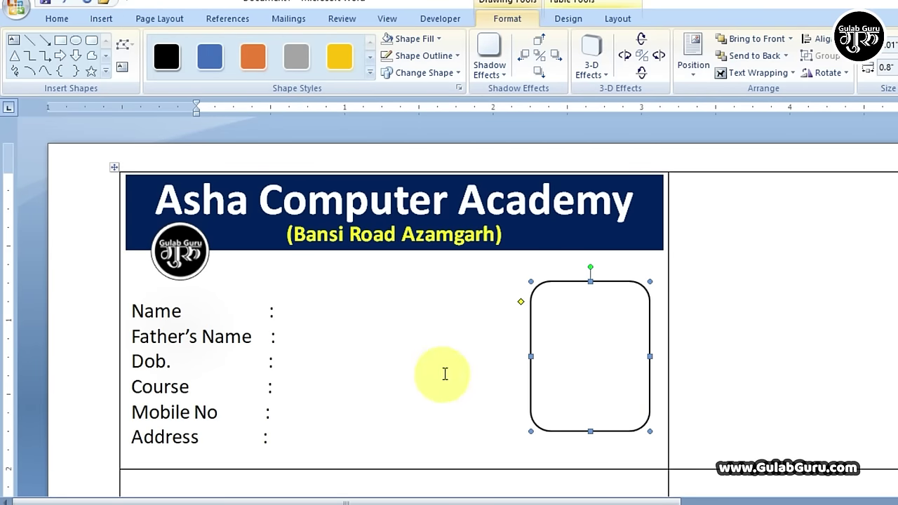
left_click(343, 354)
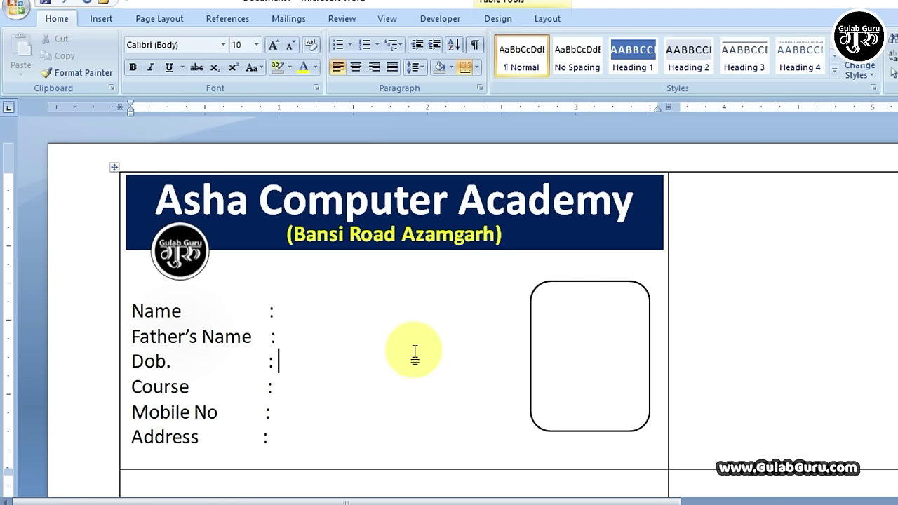
Bold the field labels Name through Address.
left_click_drag(274, 439, 135, 313)
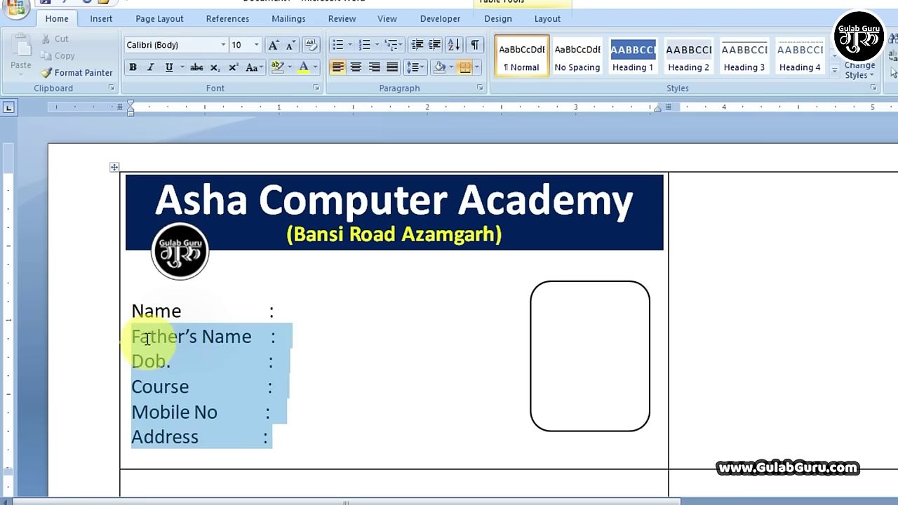
left_click(132, 66)
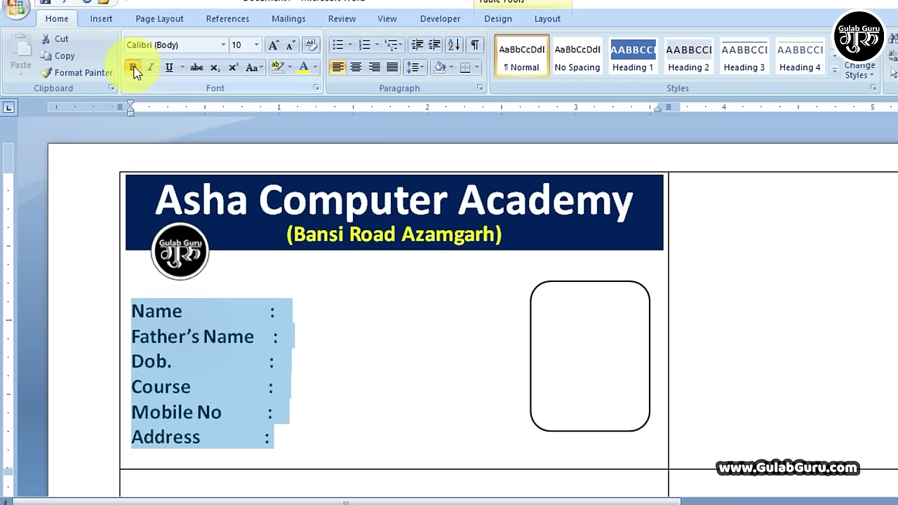
left_click(360, 426)
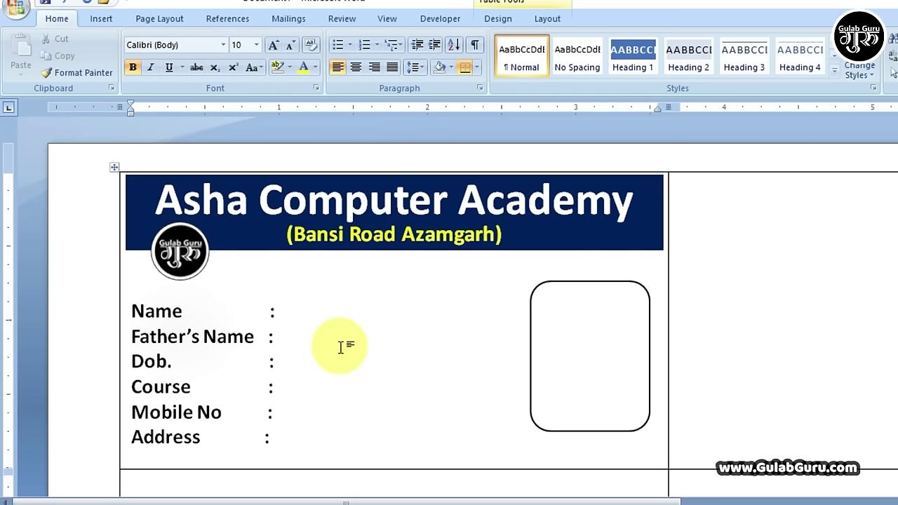
Scroll through the document to review the card, then click into the subtitle box.
scroll(342, 344, "down", 2)
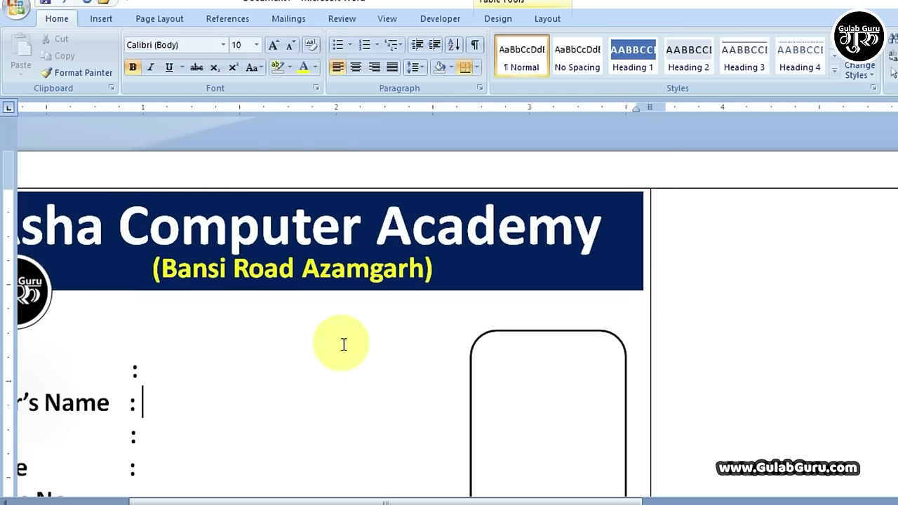
scroll(342, 344, "down", 3)
scroll(343, 344, "down", 5)
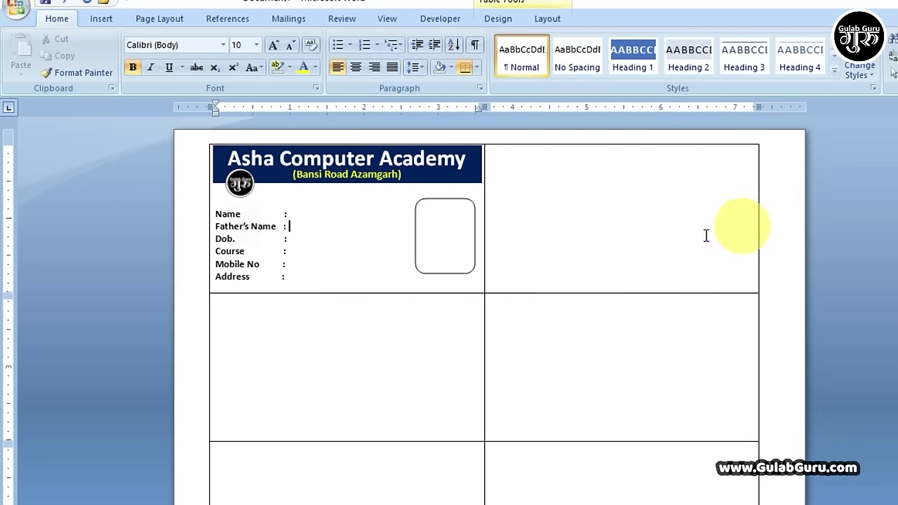
scroll(621, 312, "down", 6)
scroll(621, 320, "down", 1)
scroll(467, 300, "down", 1)
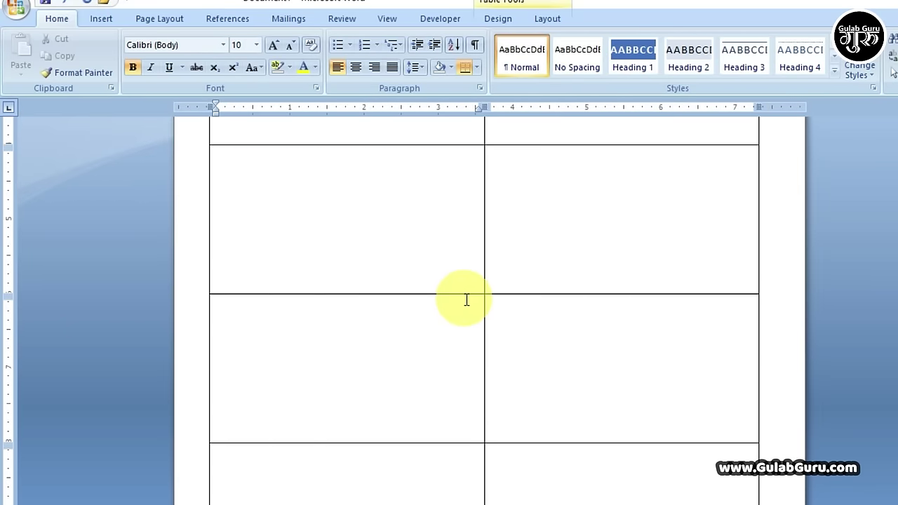
scroll(467, 300, "up", 6)
scroll(377, 246, "up", 3)
scroll(376, 243, "up", 2)
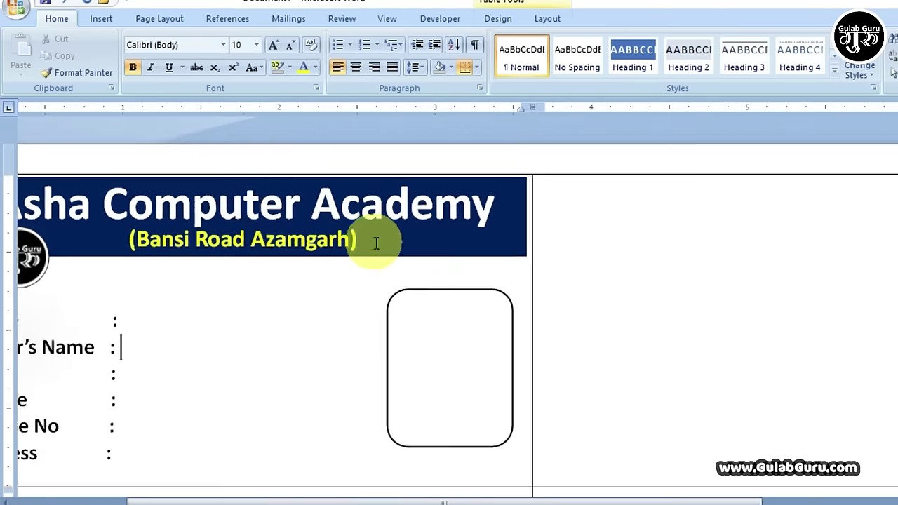
scroll(376, 243, "up", 1)
left_click_drag(430, 501, 330, 501)
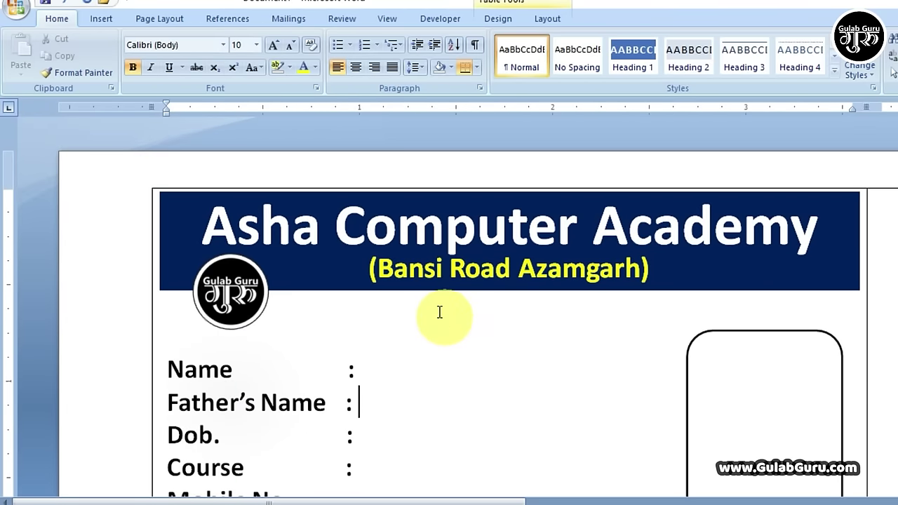
left_click(472, 268)
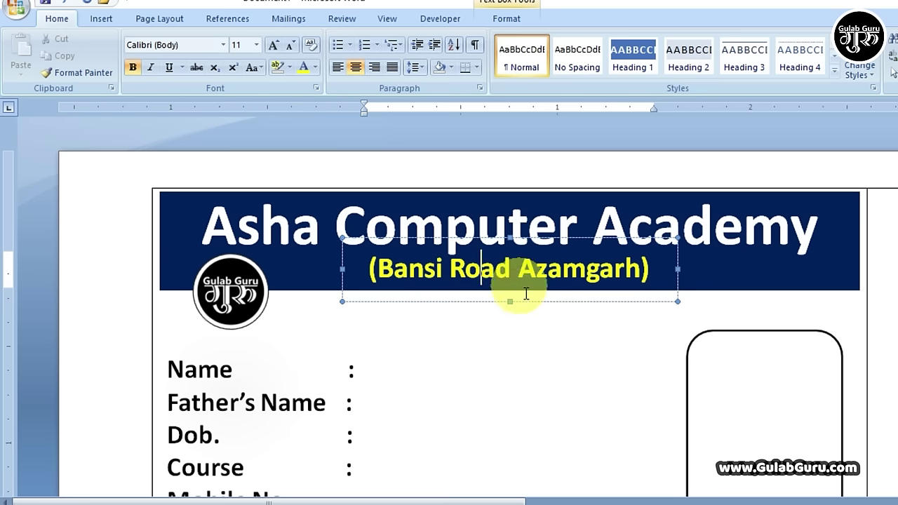
Duplicate the subtitle box below it and change its text to ID Card.
left_click(531, 301)
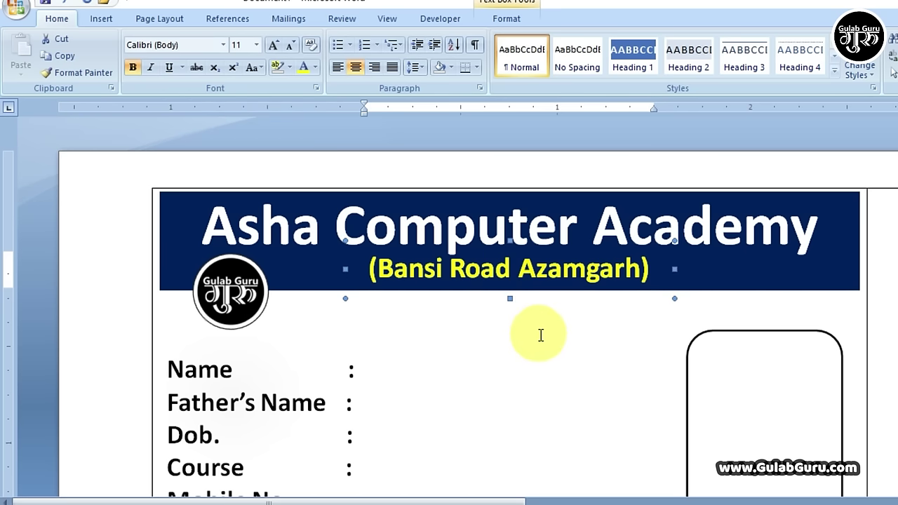
key("ctrl+d")
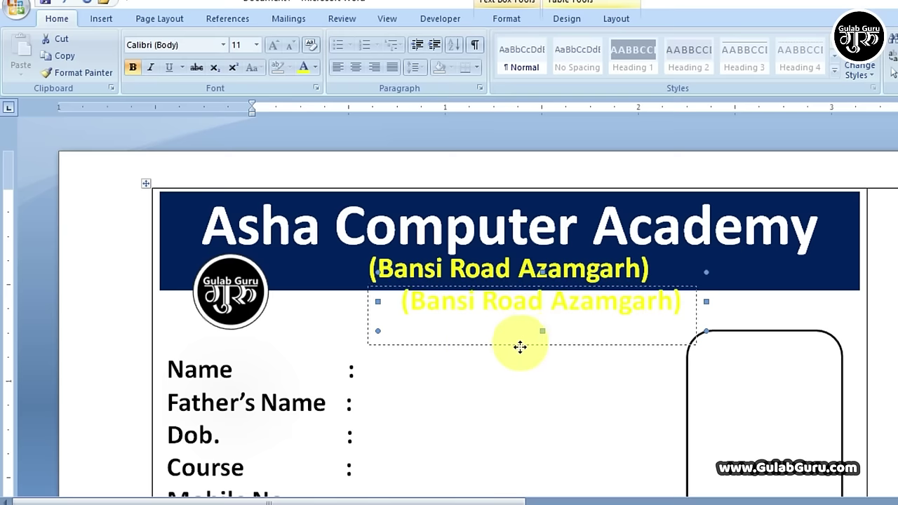
left_click_drag(531, 332, 509, 347)
left_click(510, 324)
key("ctrl+a")
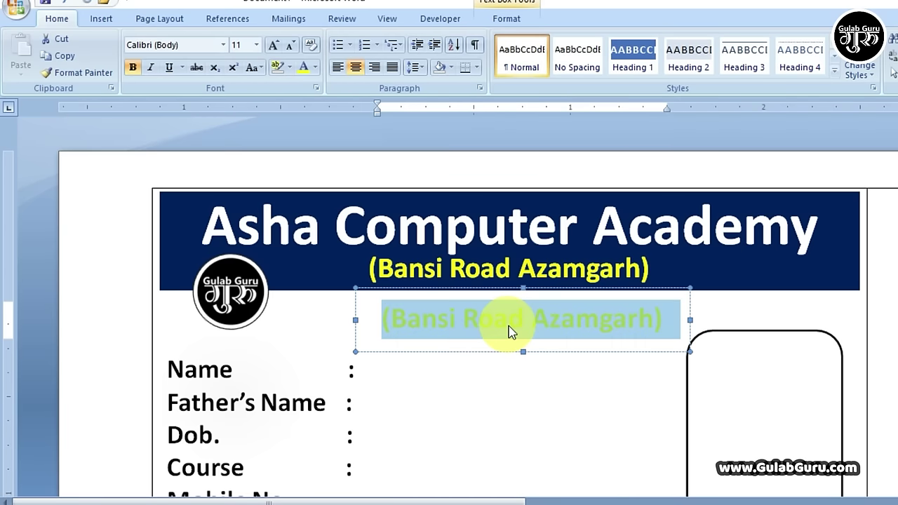
key("Delete")
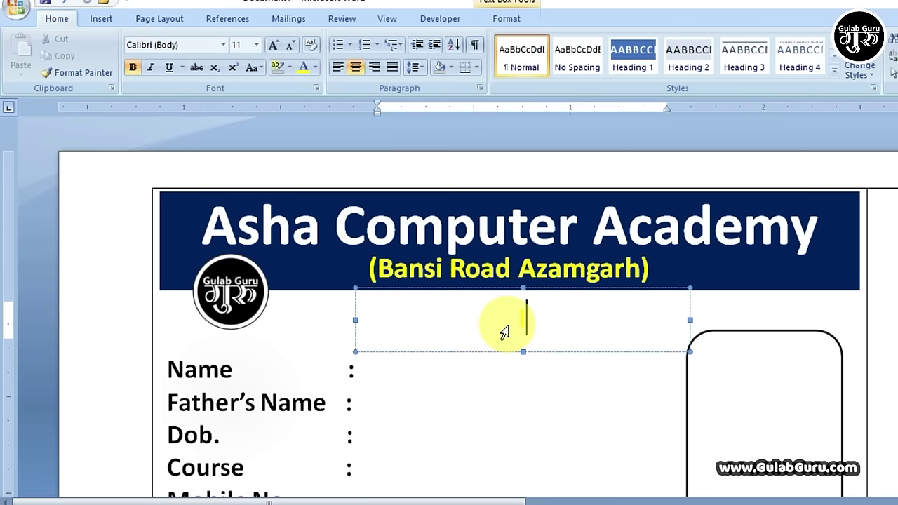
type("IDCard")
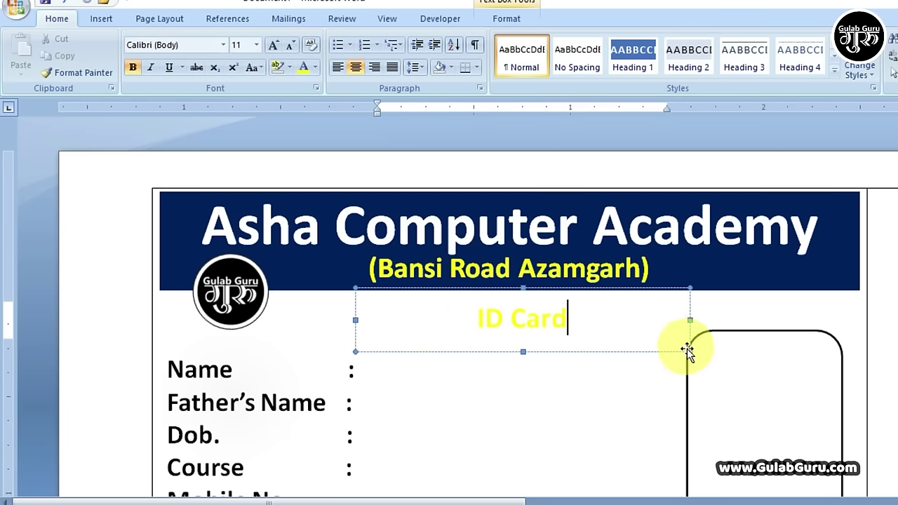
Narrow the ID Card box, nudge it up and centre it horizontally.
left_click_drag(691, 351, 589, 349)
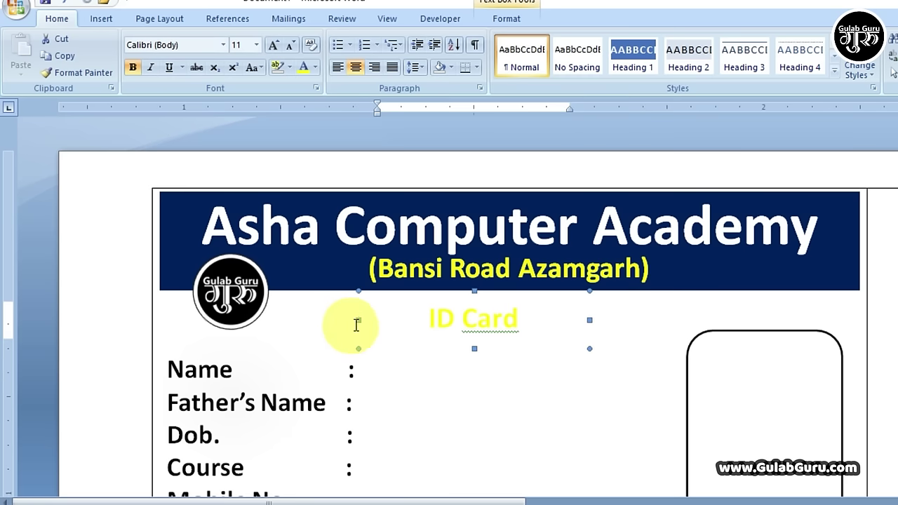
left_click_drag(358, 320, 421, 320)
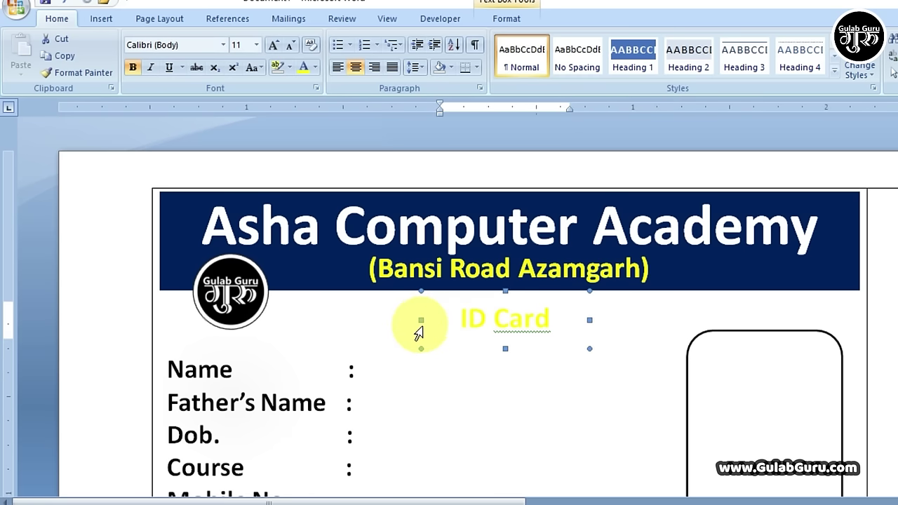
key("Up")
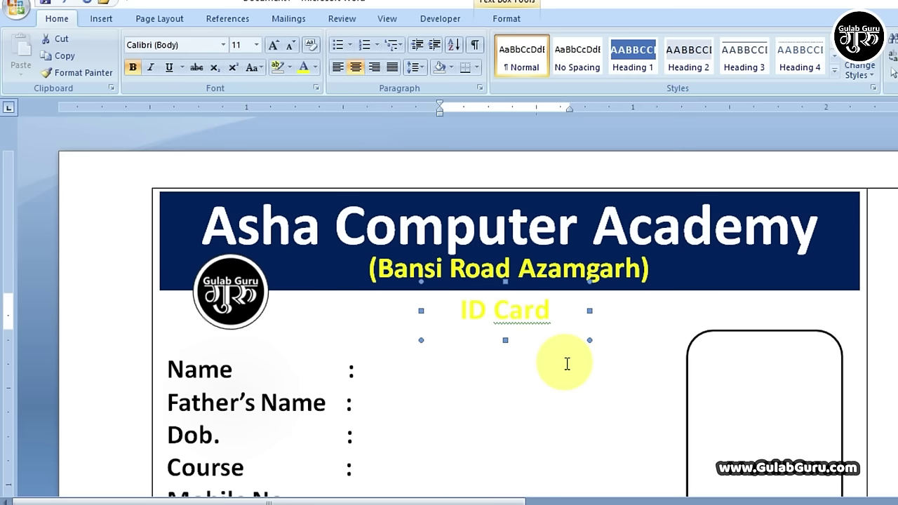
left_click(506, 18)
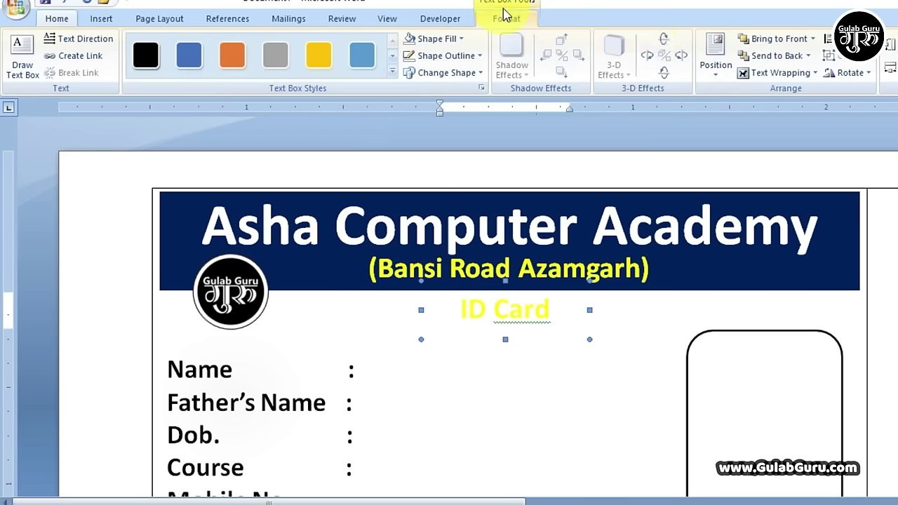
left_click(828, 39)
left_click(861, 87)
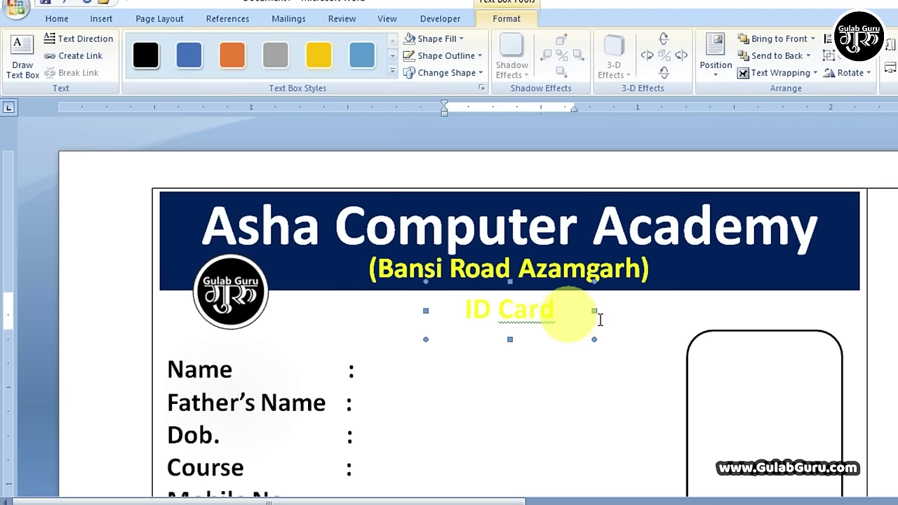
left_click(487, 341)
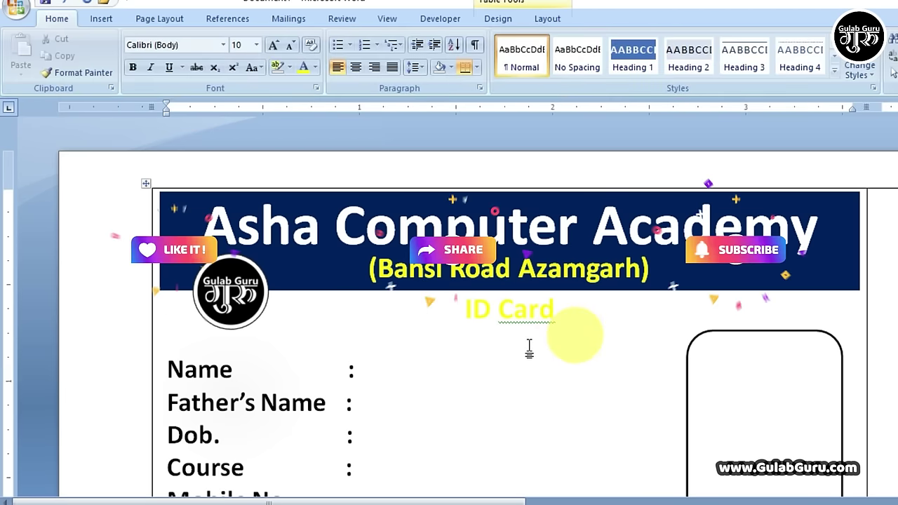
Draw a green rounded rectangle with no border around the ID Card text.
left_click(103, 21)
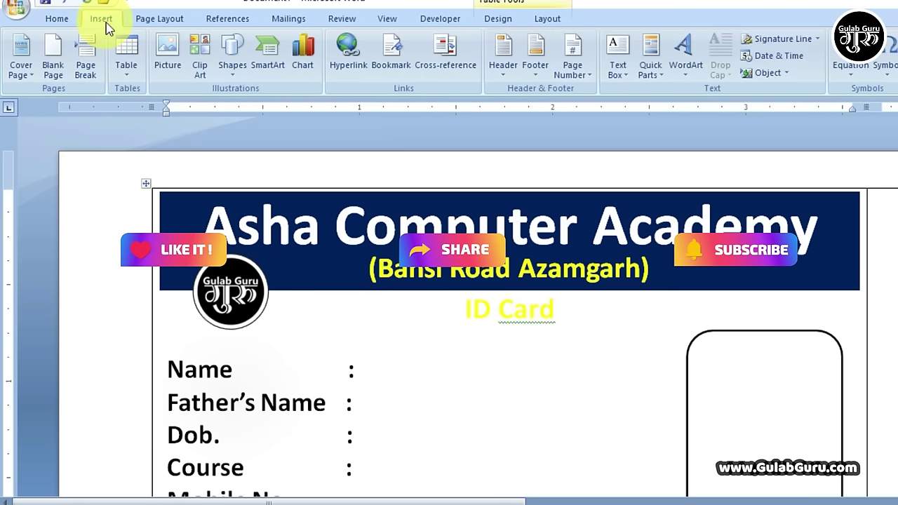
left_click(229, 67)
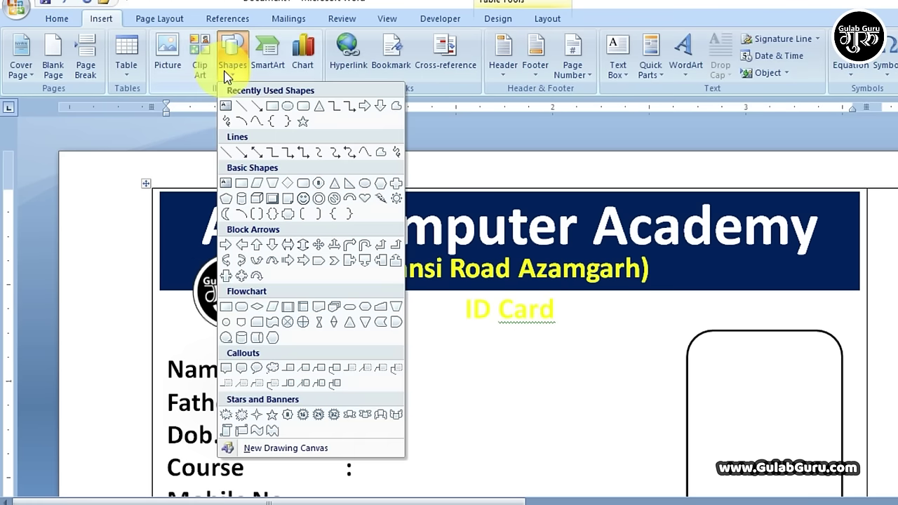
left_click(306, 113)
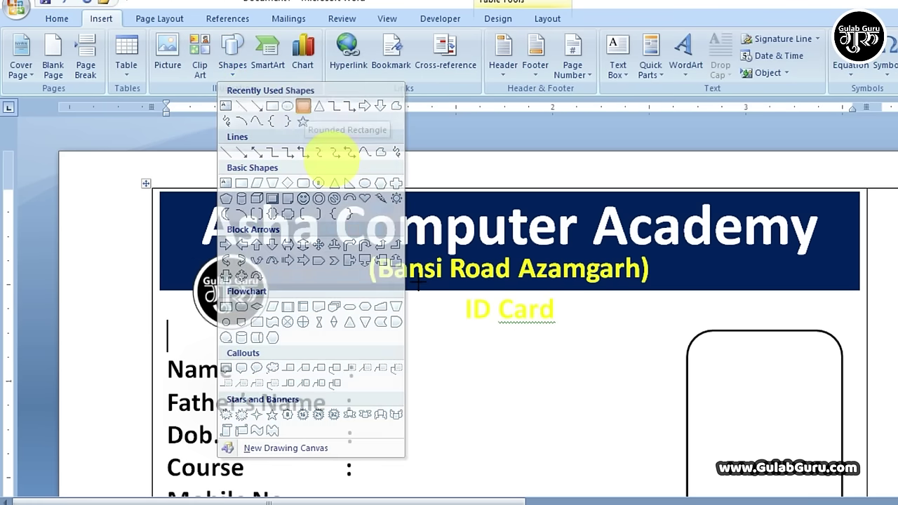
mouse_move(450, 297)
left_mouse_down()
mouse_move(569, 325)
mouse_move(568, 336)
left_mouse_up()
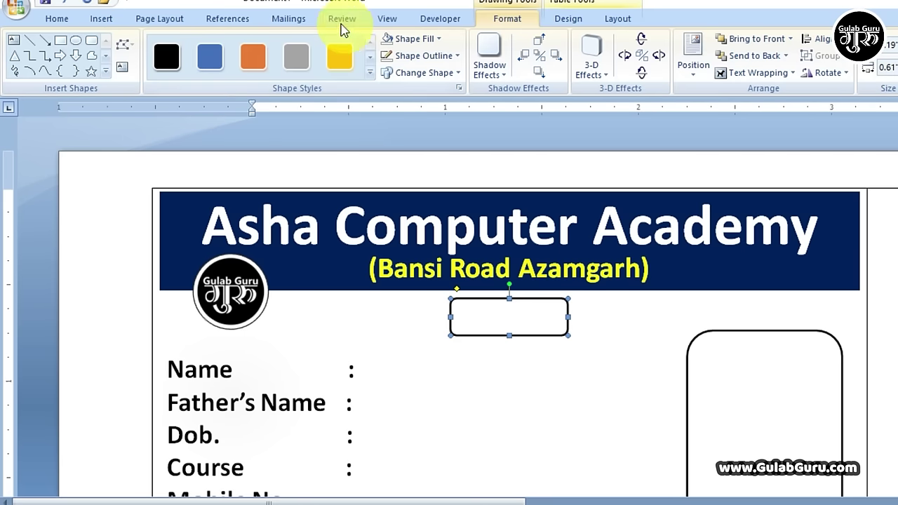
left_click(440, 40)
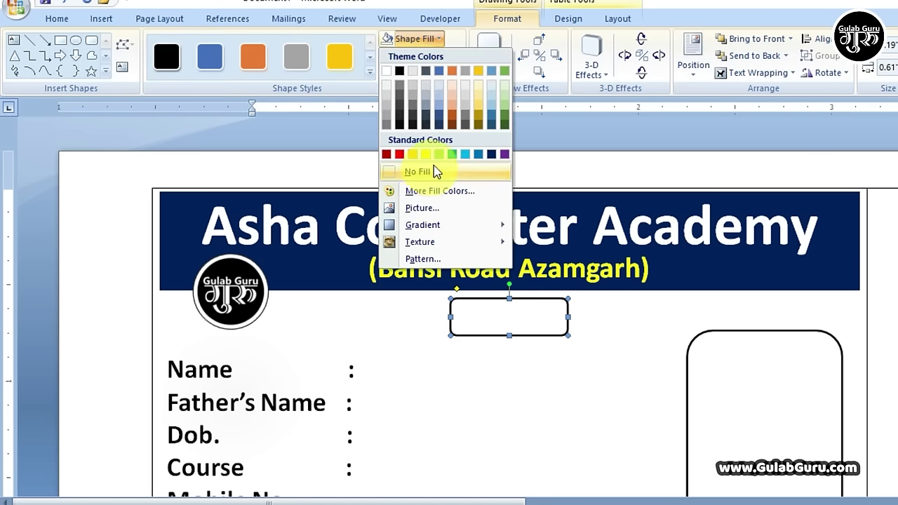
left_click(451, 155)
left_click(424, 55)
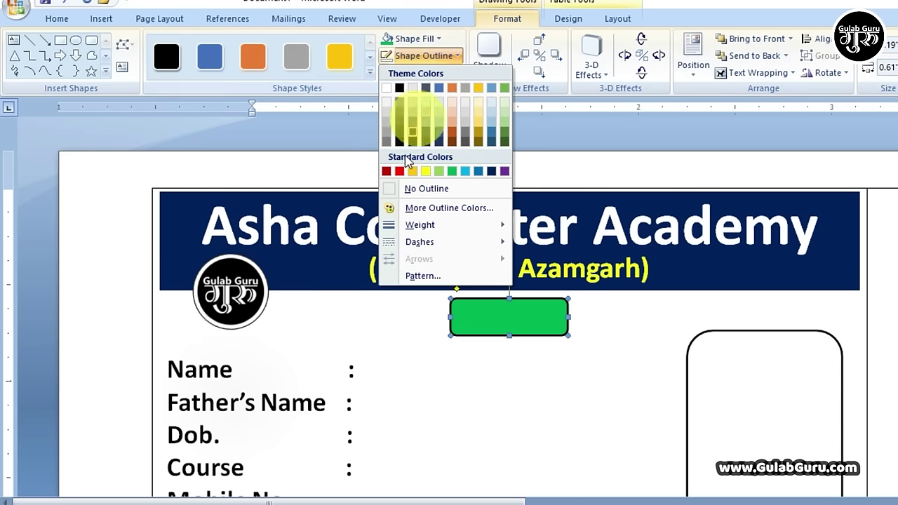
left_click(414, 188)
Nudge the green rectangle up, send it behind the text and centre it.
key("ctrl+Up")
key("ctrl+Up")
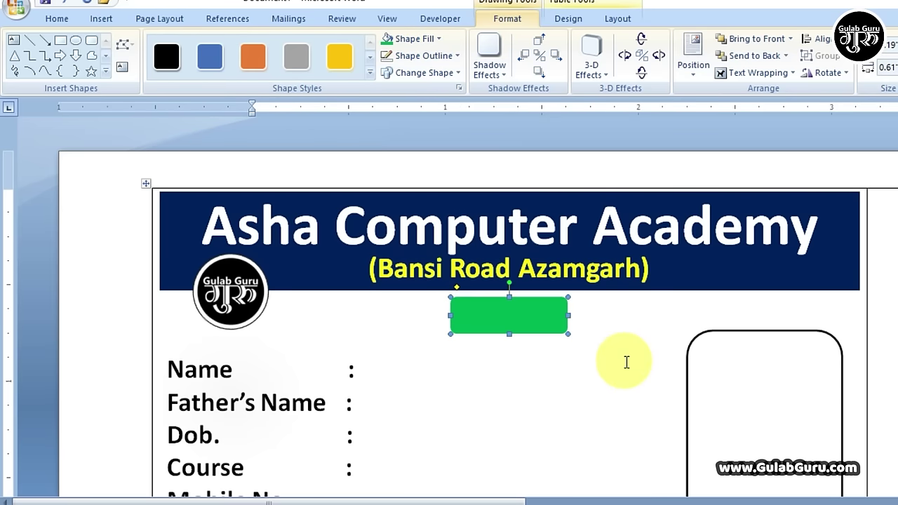
key("ctrl+Up")
key("ctrl+Up")
key("ctrl+Up")
key("ctrl+Up")
key("ctrl+Up")
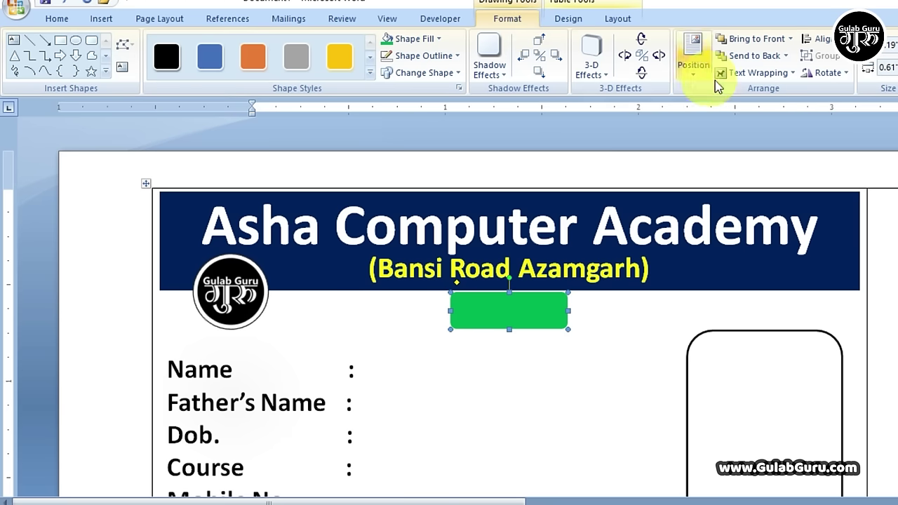
left_click(753, 56)
type("ID Card")
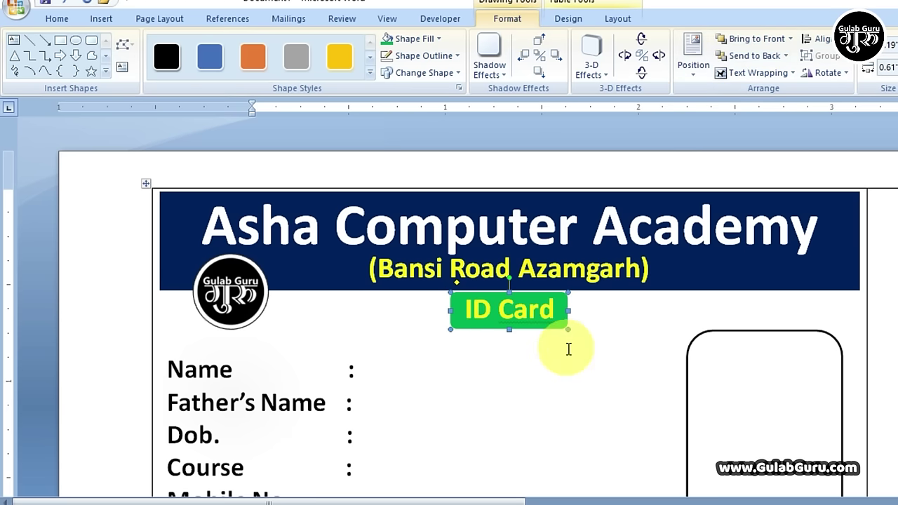
left_click(814, 38)
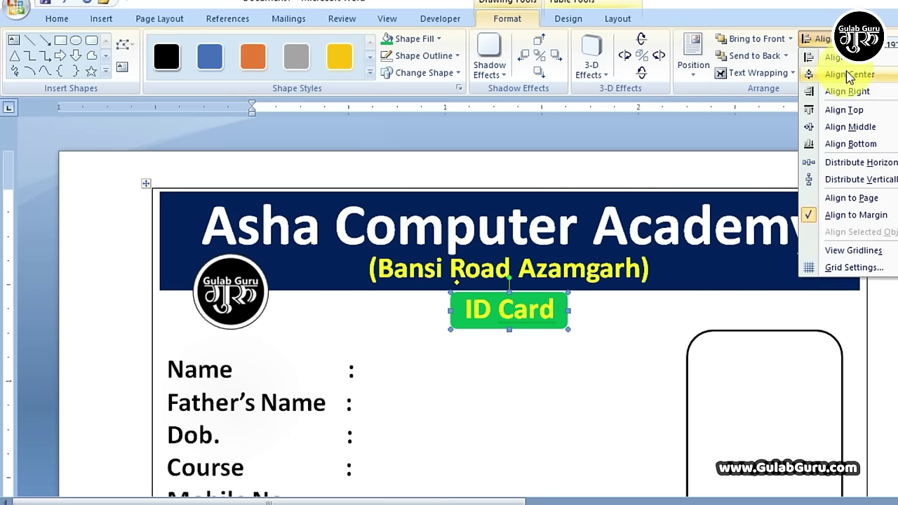
left_click(838, 74)
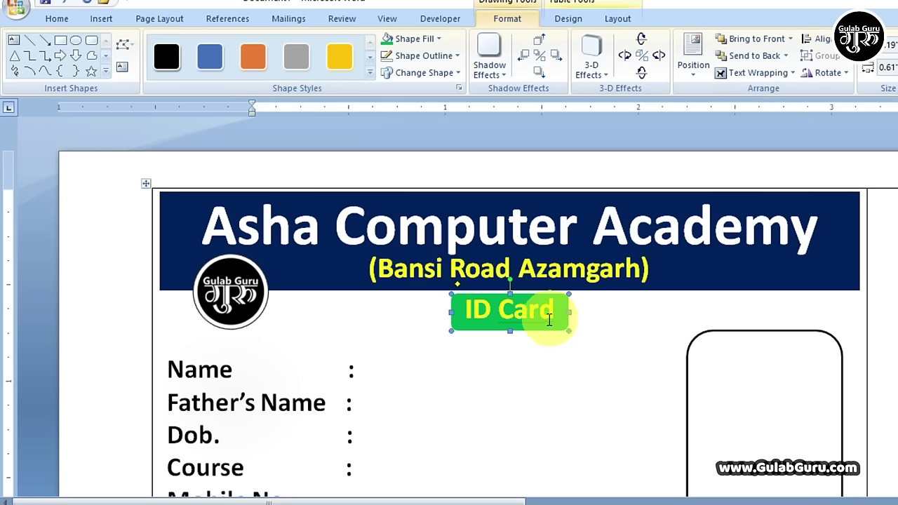
Make the ID Card text white.
left_click(538, 314)
left_click(541, 279)
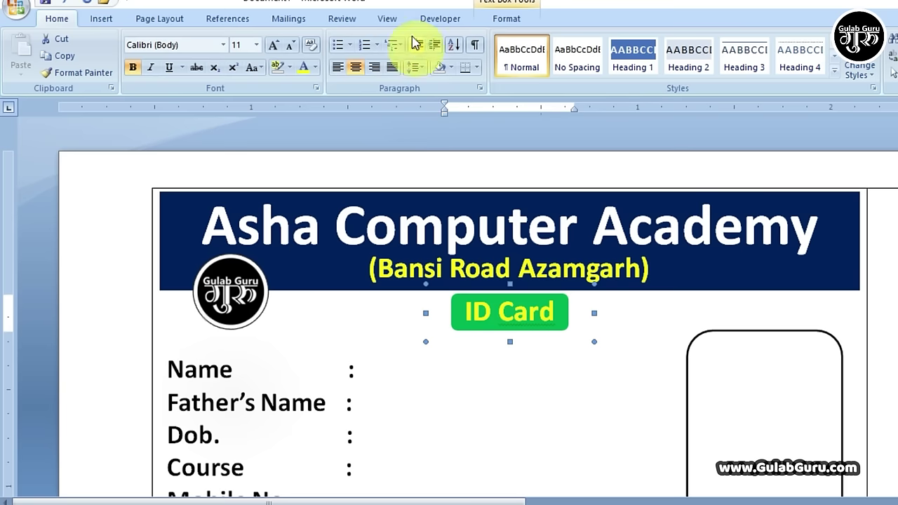
left_click(315, 67)
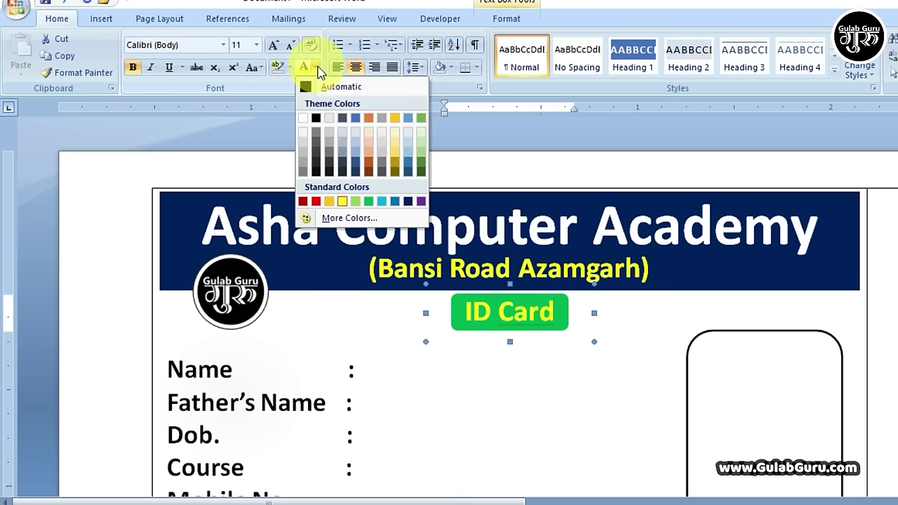
left_click(303, 123)
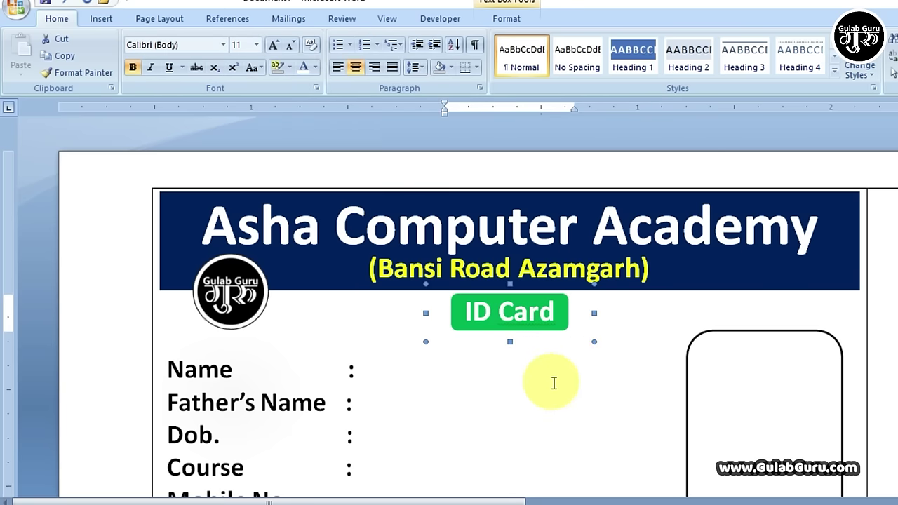
left_click(570, 373)
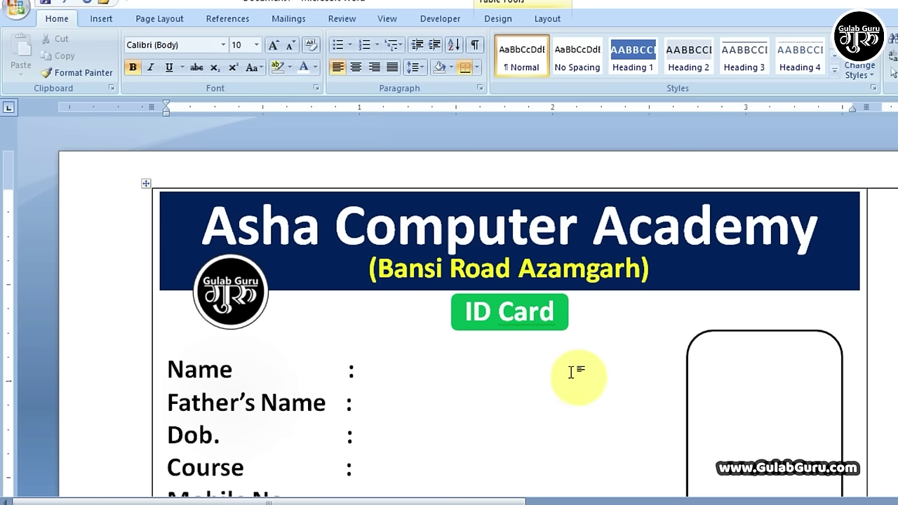
Ignore the spelling flag on 'Card' and scroll down the document.
left_click(527, 315)
right_click(525, 316)
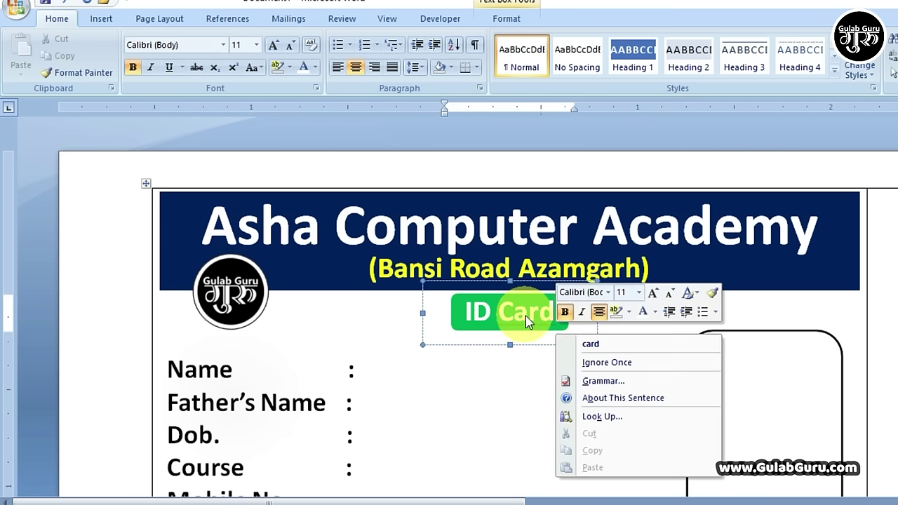
left_click(607, 362)
left_click(597, 381)
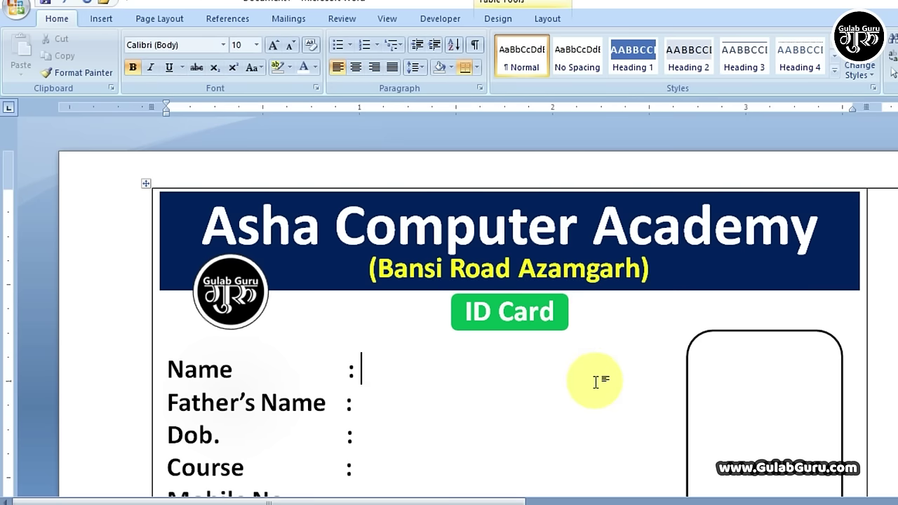
scroll(595, 382, "down", 3)
scroll(596, 382, "down", 2)
scroll(596, 382, "down", 3)
scroll(385, 359, "down", 2)
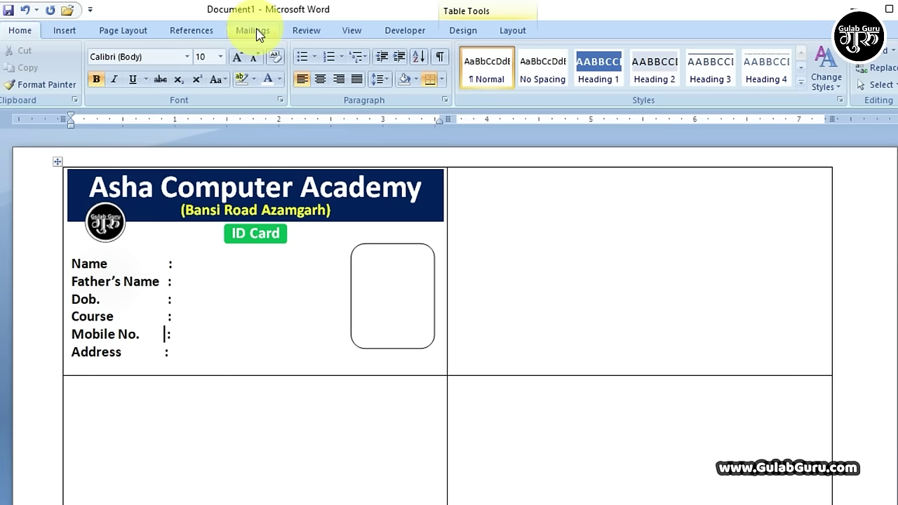
Start a Labels mail merge, accepting the default label options and the conversion warning.
left_click(256, 33)
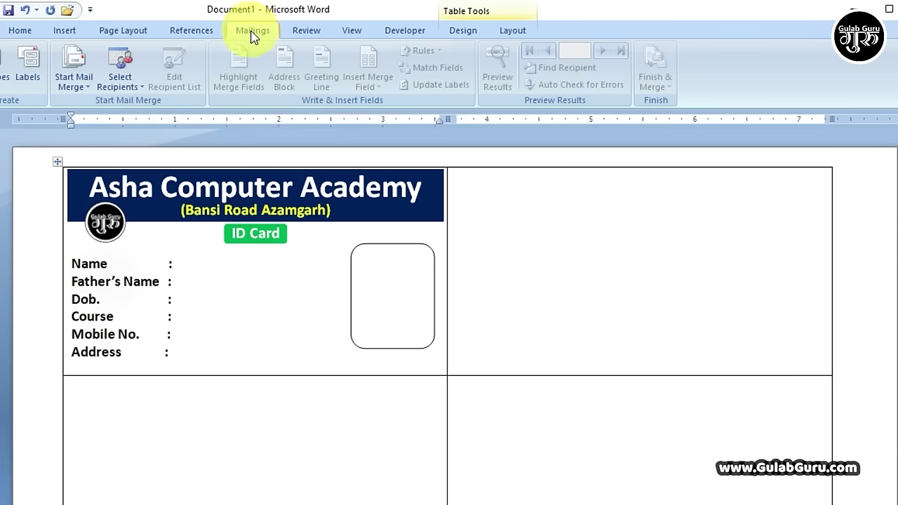
left_click(72, 83)
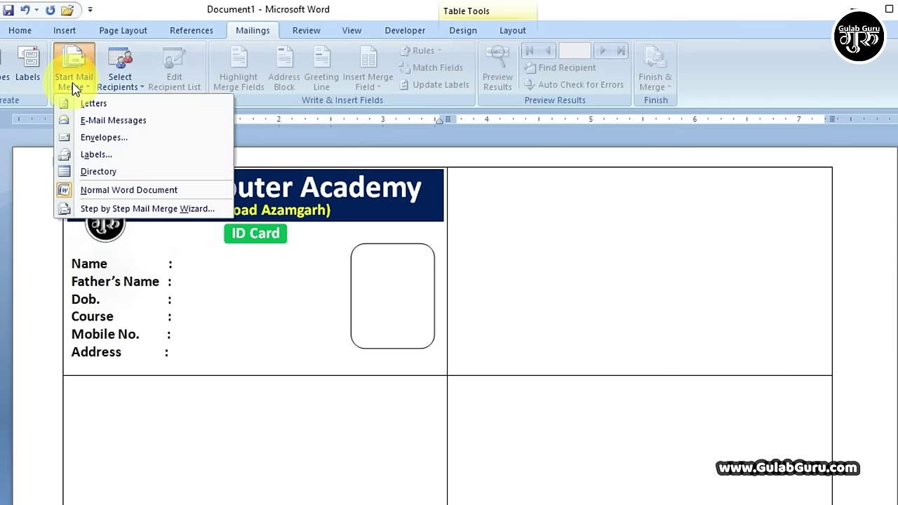
left_click(97, 156)
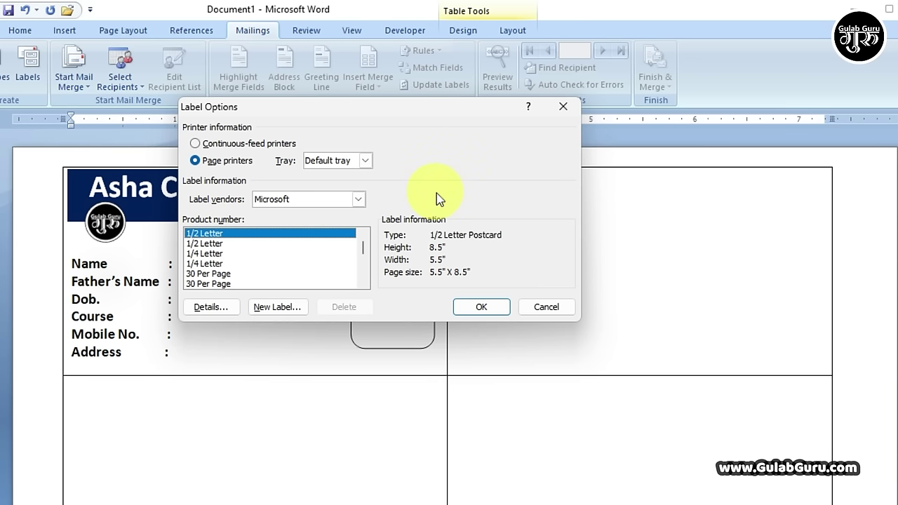
left_click(480, 309)
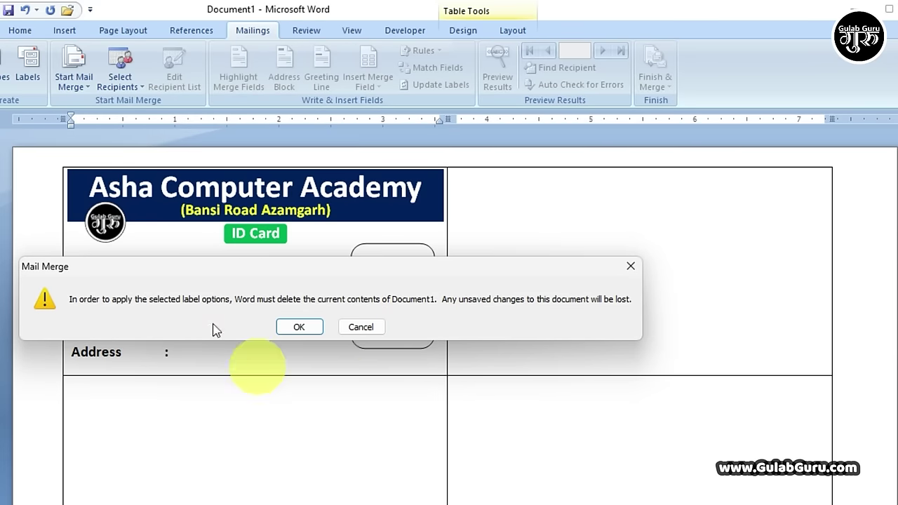
left_click(298, 329)
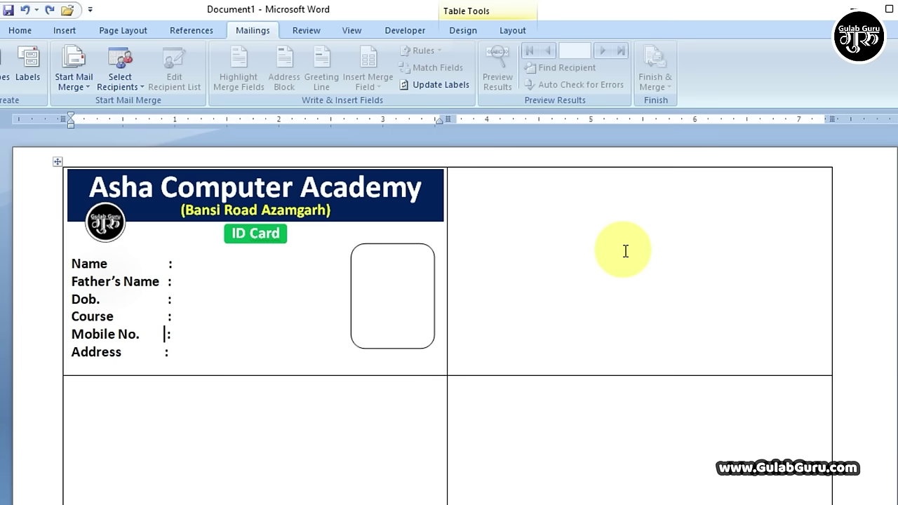
left_click(232, 299)
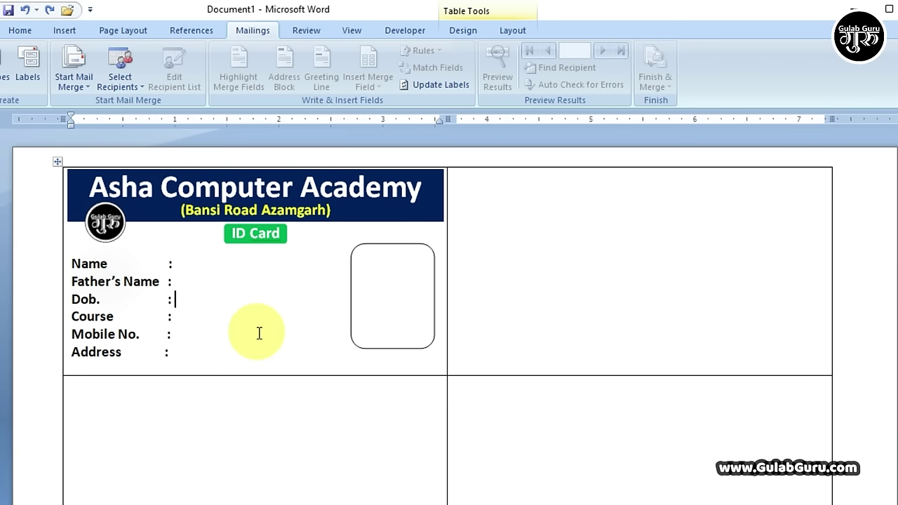
Update Labels so all four label cells repeat the ID card design, then review the page.
left_click(437, 85)
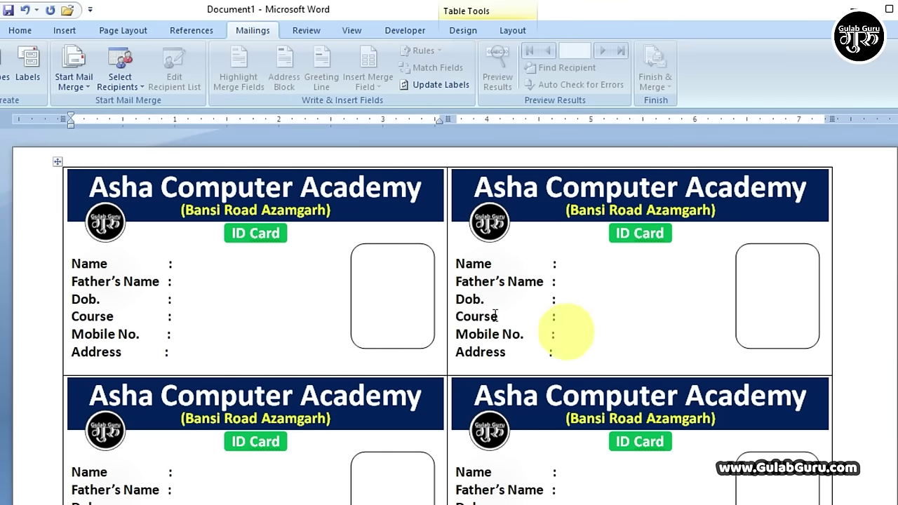
scroll(583, 339, "down", 1)
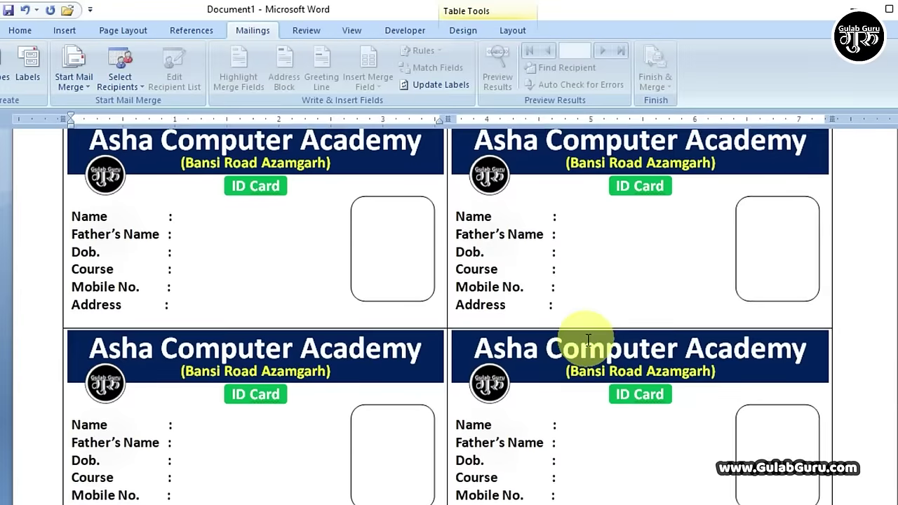
scroll(588, 340, "down", 2)
scroll(588, 339, "up", 2)
scroll(588, 340, "down", 2)
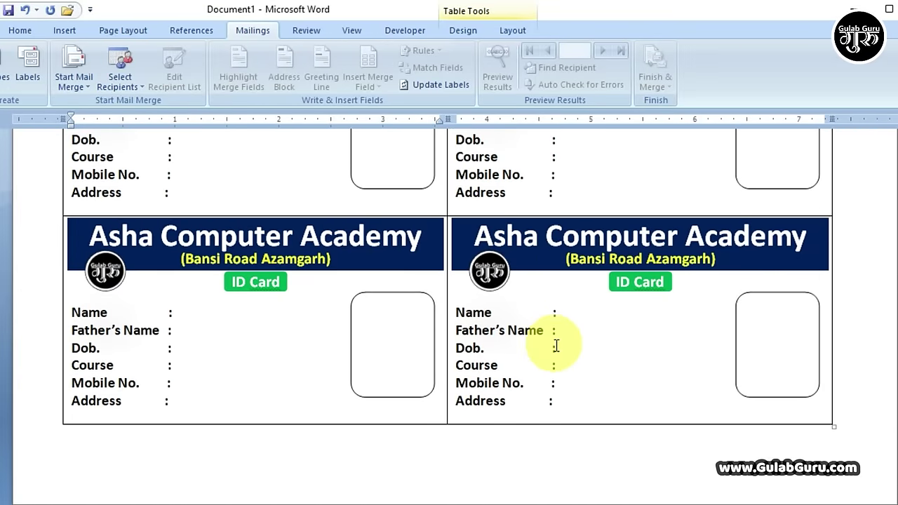
scroll(556, 334, "down", 1)
scroll(555, 345, "up", 2)
scroll(555, 345, "down", 3)
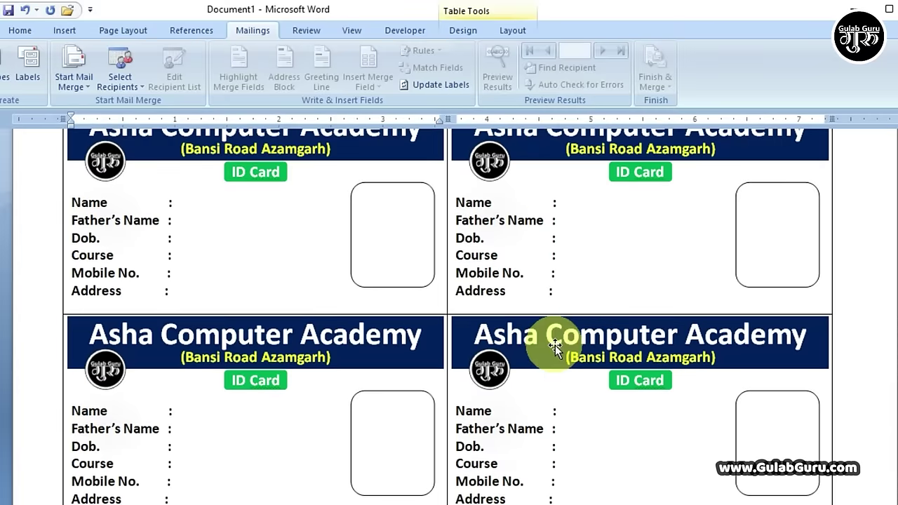
scroll(555, 346, "up", 3)
scroll(553, 349, "down", 3)
scroll(553, 350, "down", 1)
scroll(555, 347, "up", 2)
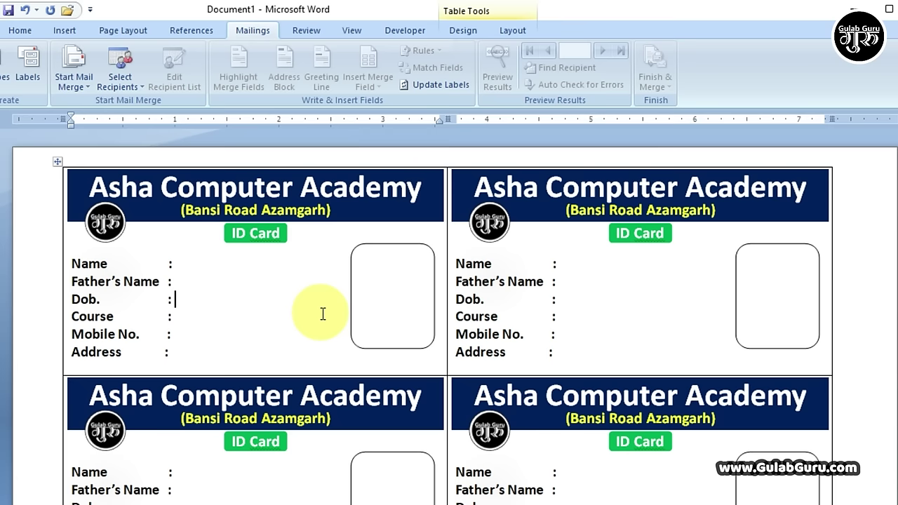
left_click(200, 267)
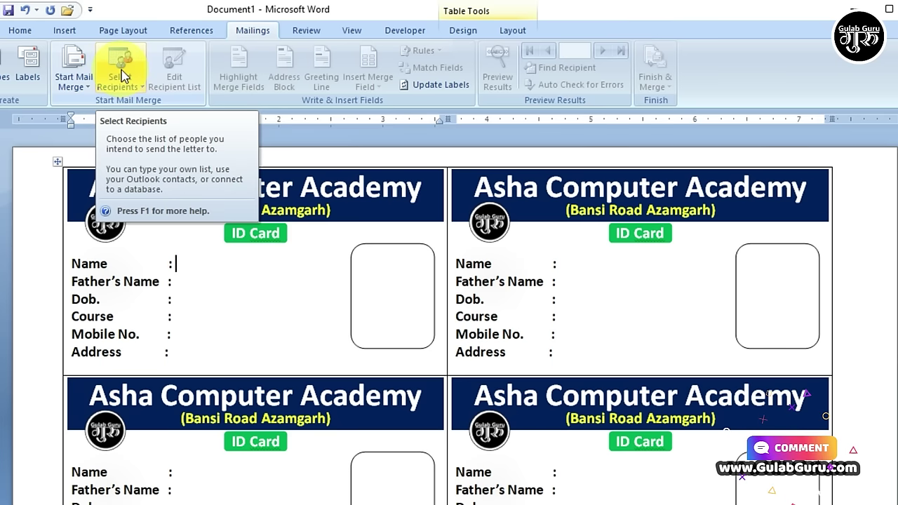
Use Sheet1$ of the Desktop workbook 'id card name' as the existing recipient list.
left_click(121, 74)
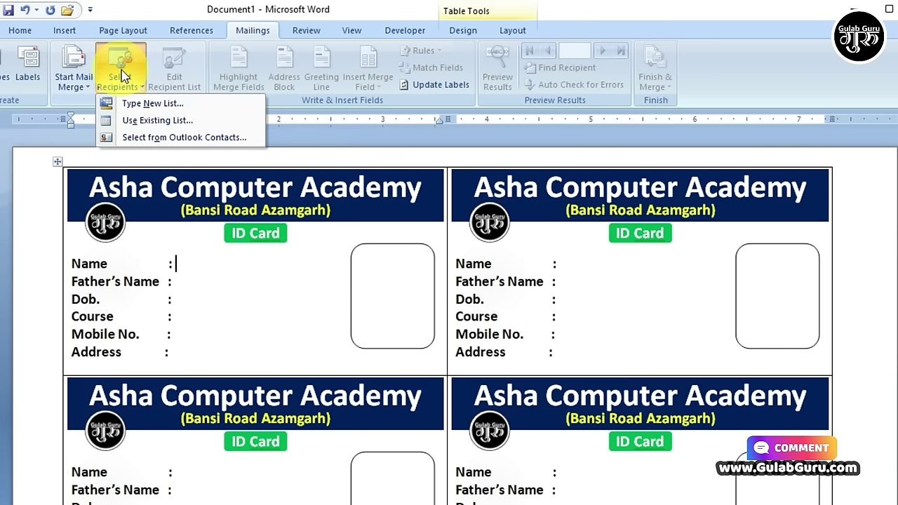
left_click(153, 120)
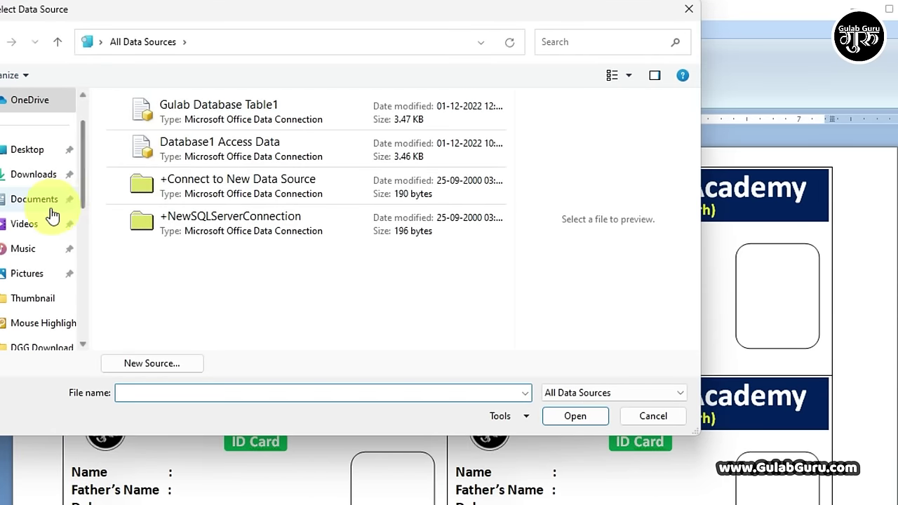
left_click(25, 151)
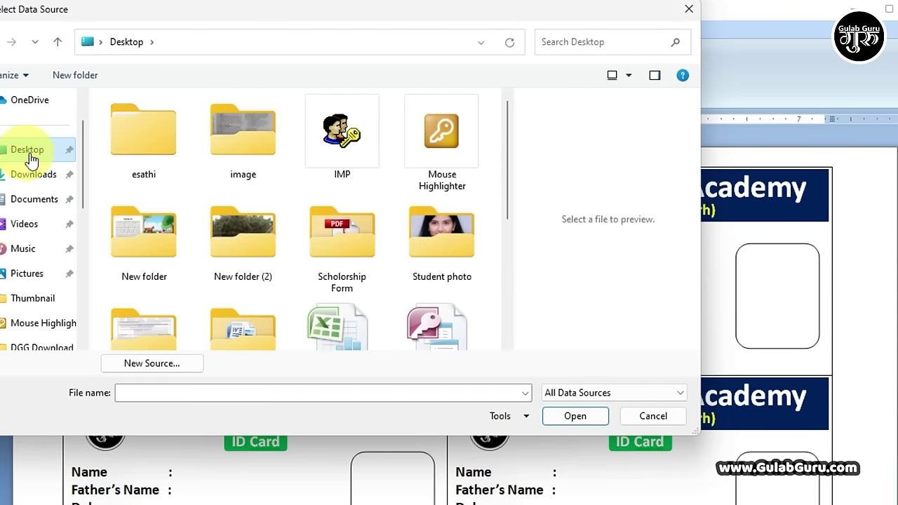
scroll(423, 284, "down", 3)
left_click(131, 210)
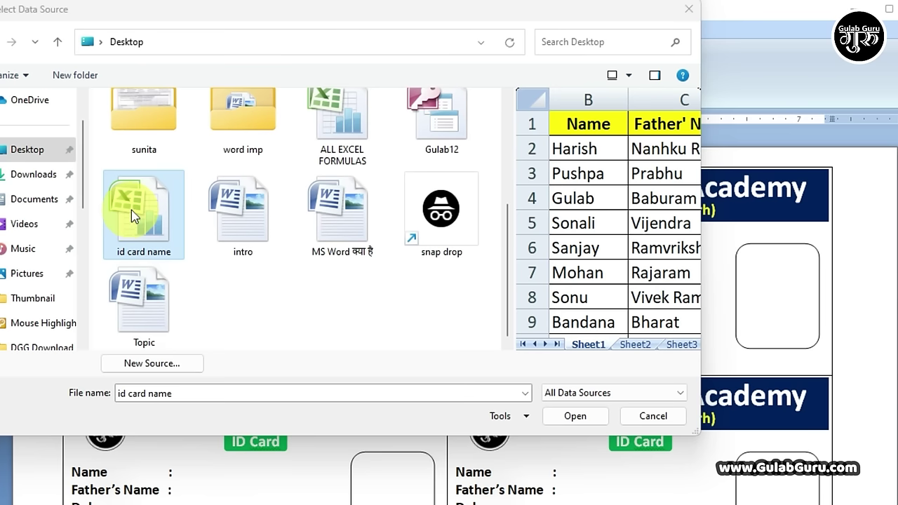
left_click(635, 225)
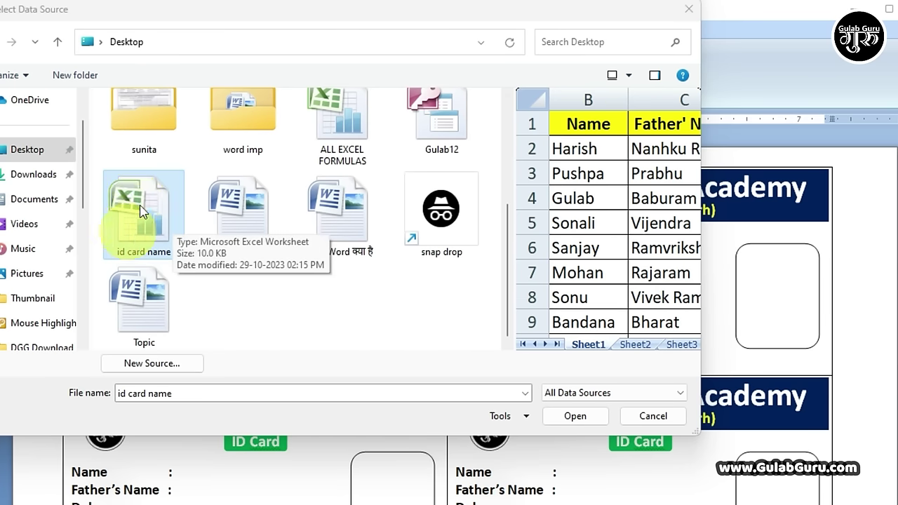
left_click(574, 416)
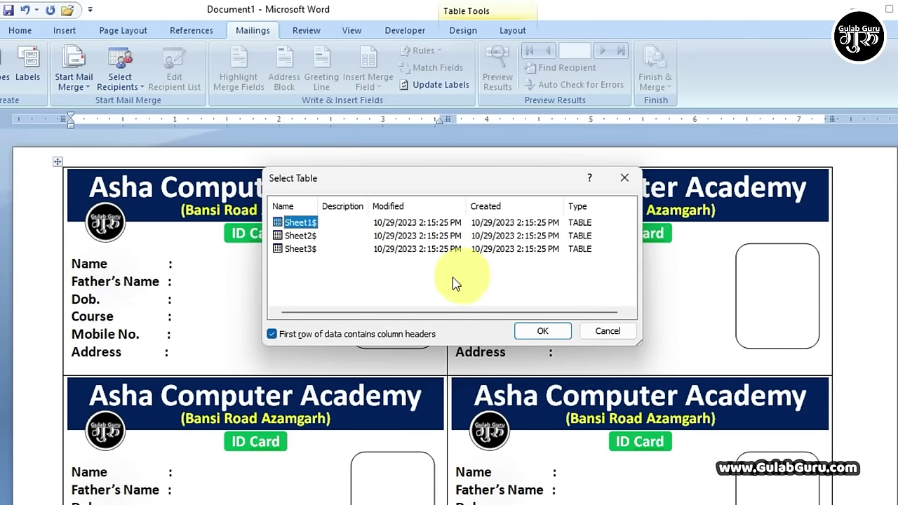
left_click(541, 331)
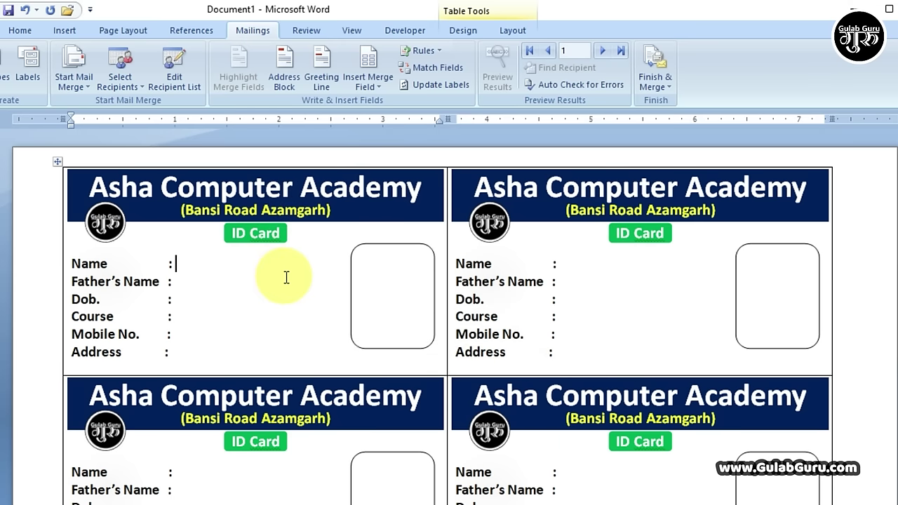
Reopen the recipient file picker, close it unchanged, and list the available merge fields.
left_click(120, 70)
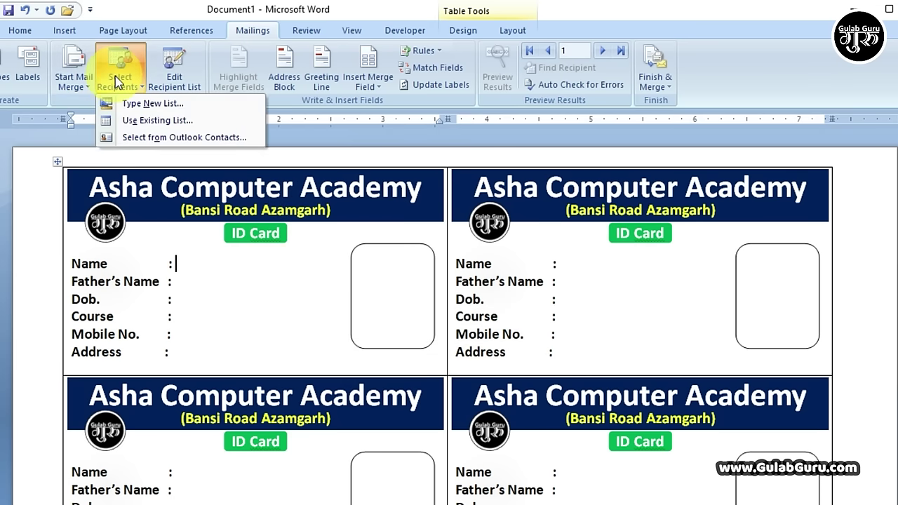
left_click(148, 122)
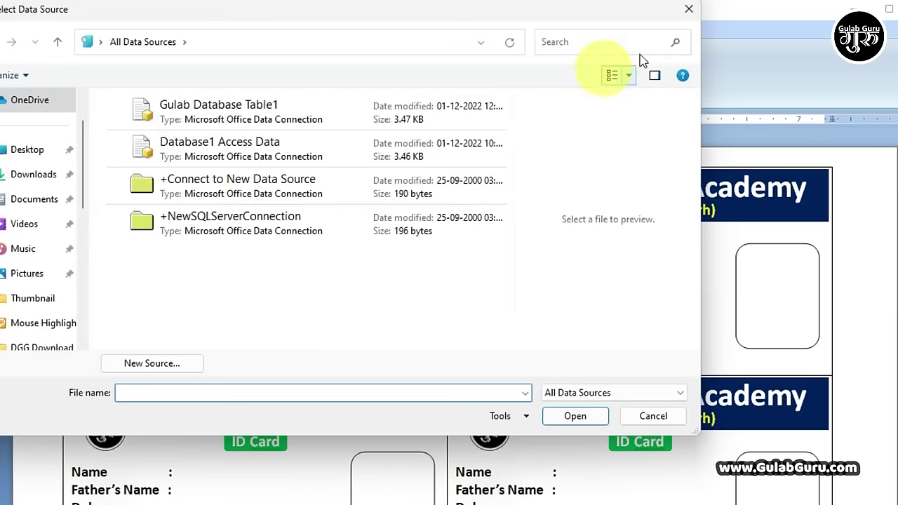
left_click(689, 11)
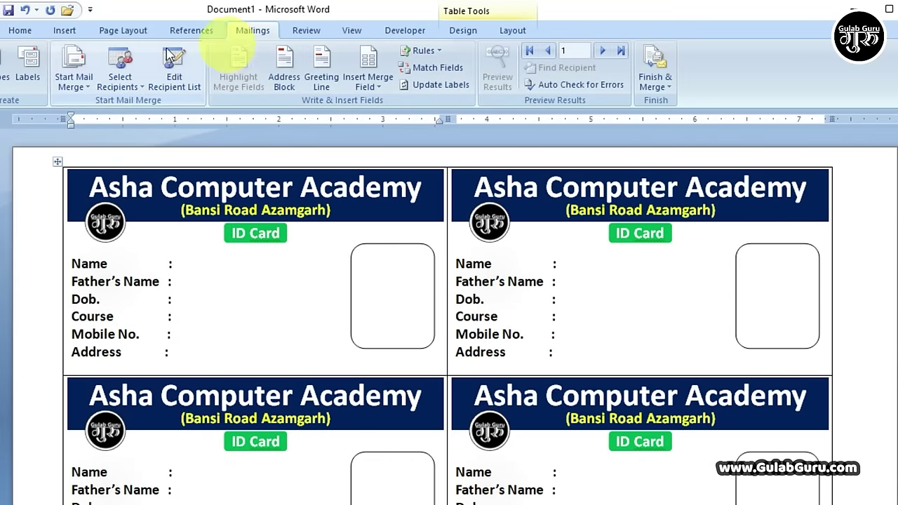
left_click(378, 85)
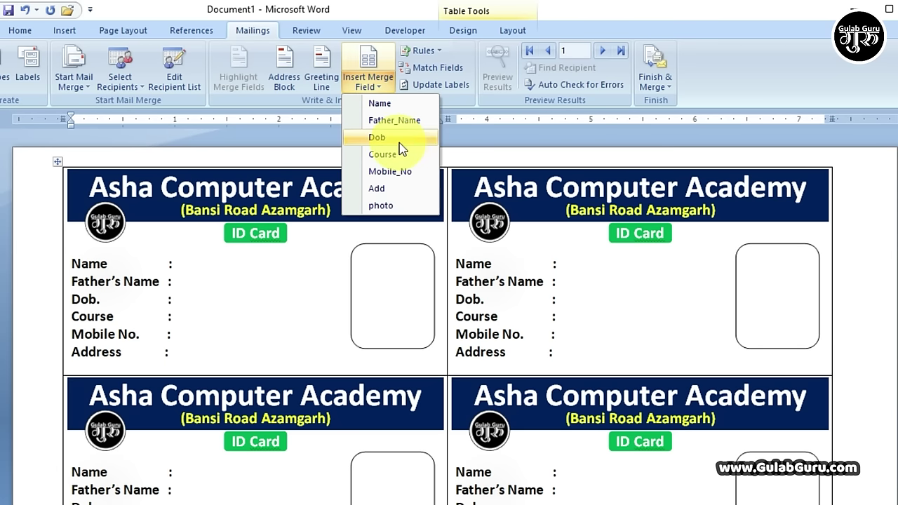
Insert the «Name», «Father_Name», «Dob» and «Course» merge fields after their labels' colons.
left_click(390, 113)
left_click(195, 282)
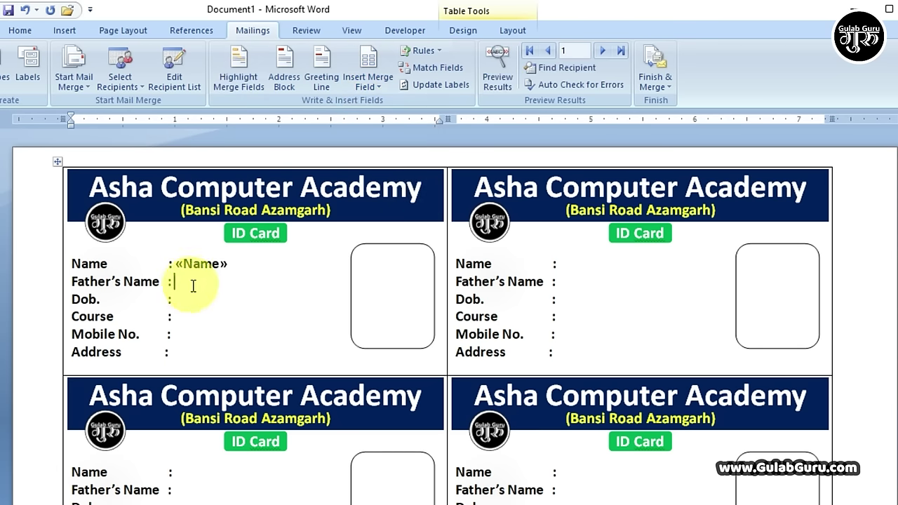
left_click(369, 92)
left_click(395, 121)
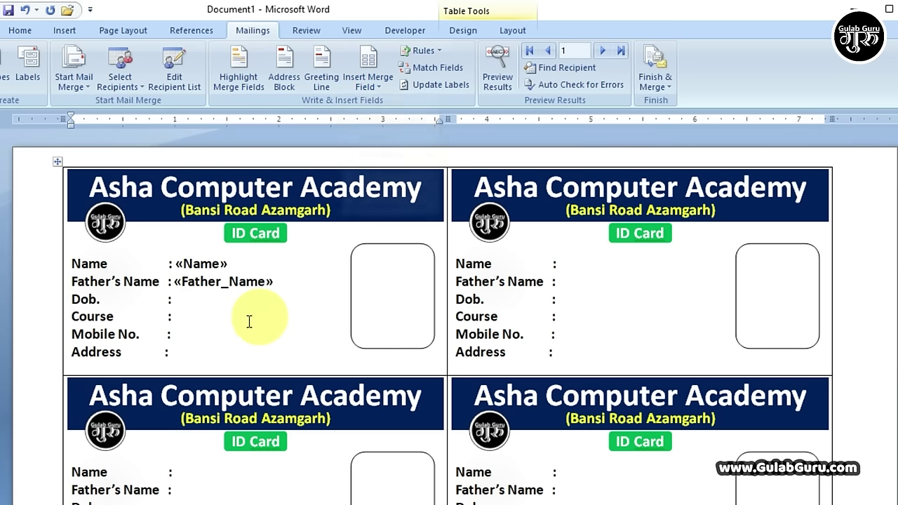
left_click(198, 313)
left_click(196, 299)
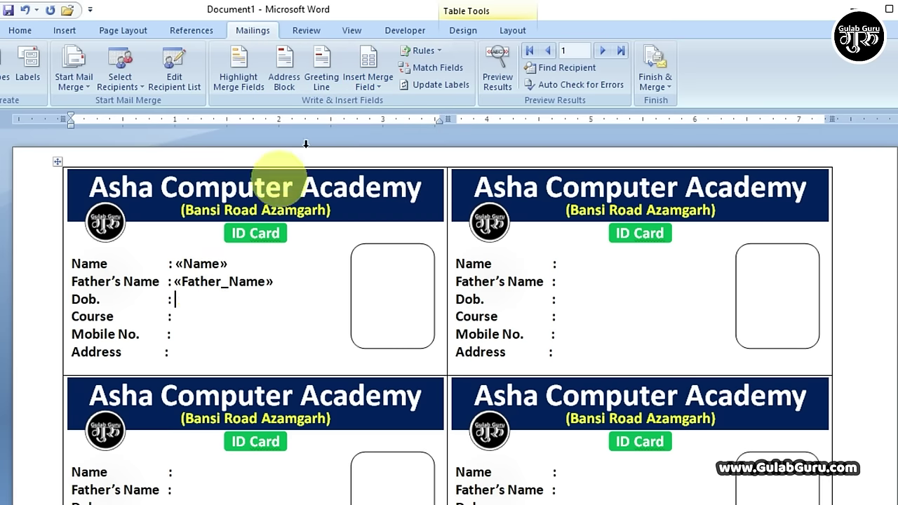
left_click(378, 82)
left_click(393, 137)
left_click(191, 316)
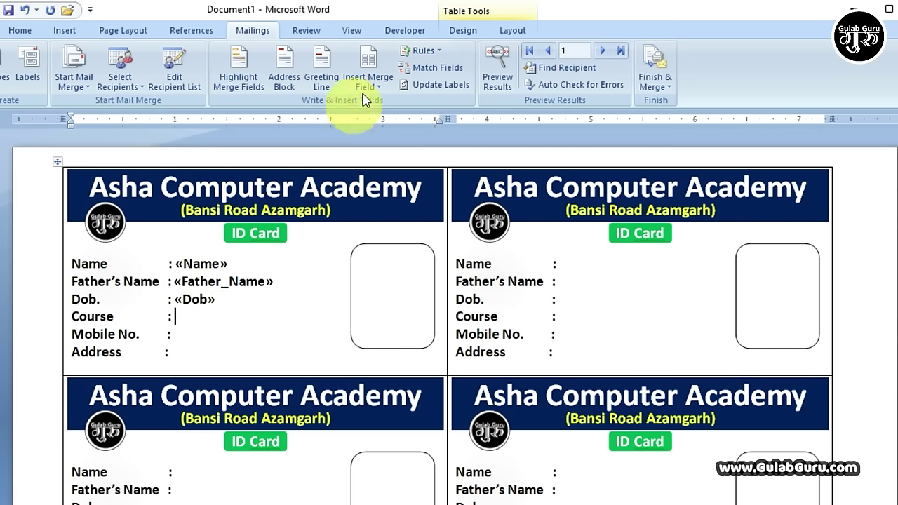
left_click(368, 79)
left_click(388, 159)
Insert the «Mobile_No» and «Add» merge fields into the Mobile No. and Address rows.
left_click(209, 334)
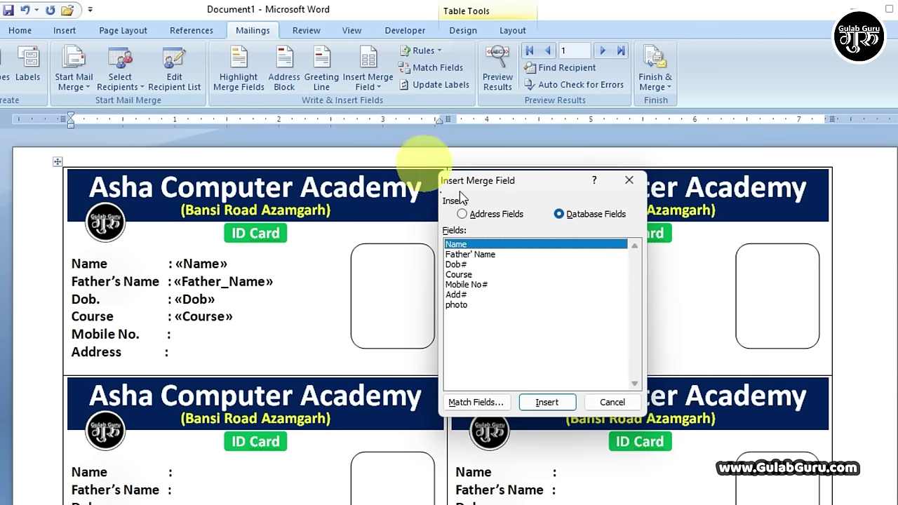
left_click(629, 180)
left_click(377, 89)
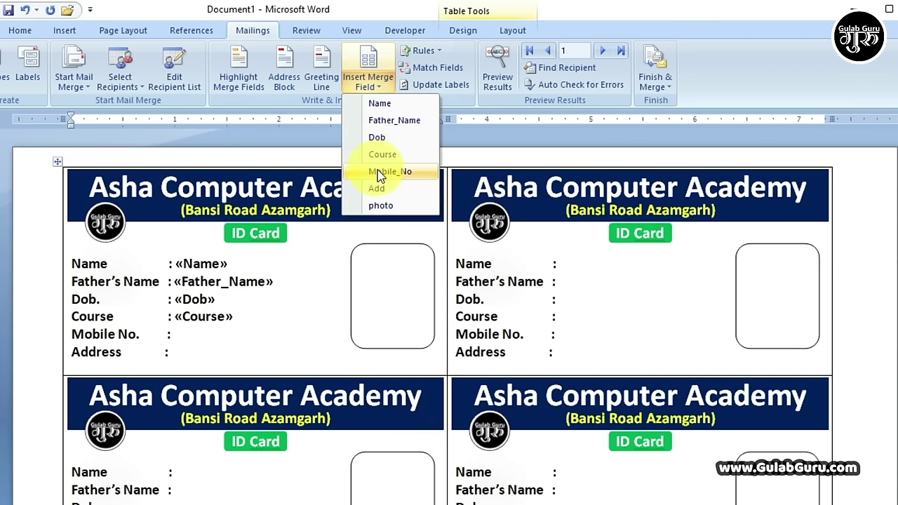
left_click(380, 172)
left_click(216, 354)
left_click(370, 83)
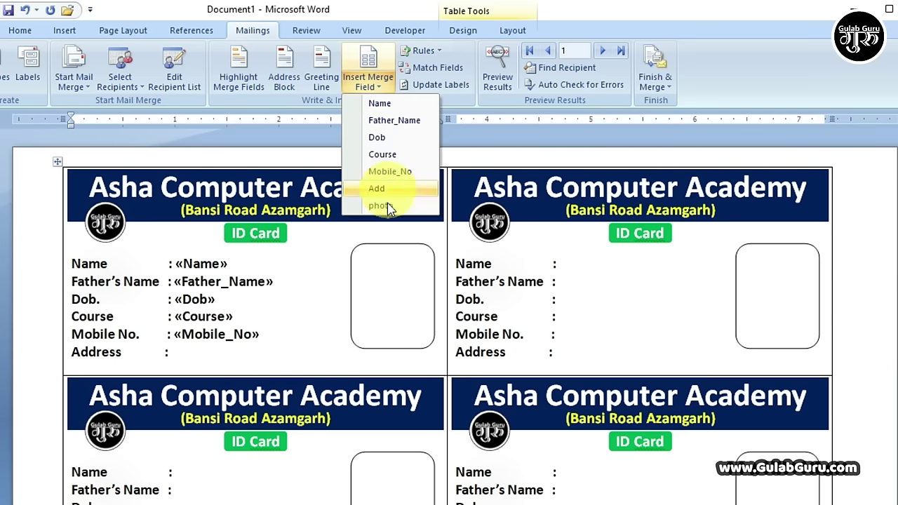
left_click(377, 188)
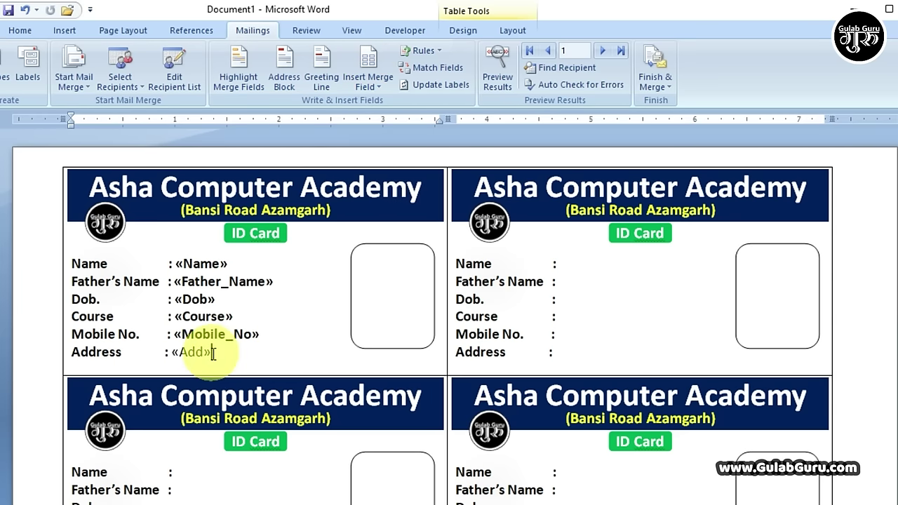
left_click(191, 353)
left_click_drag(188, 353, 210, 353)
left_click(20, 30)
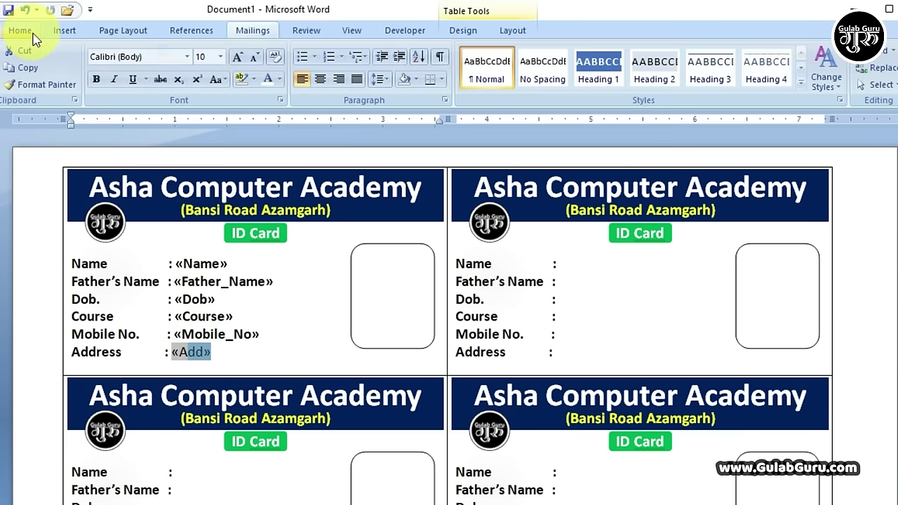
left_click(234, 353)
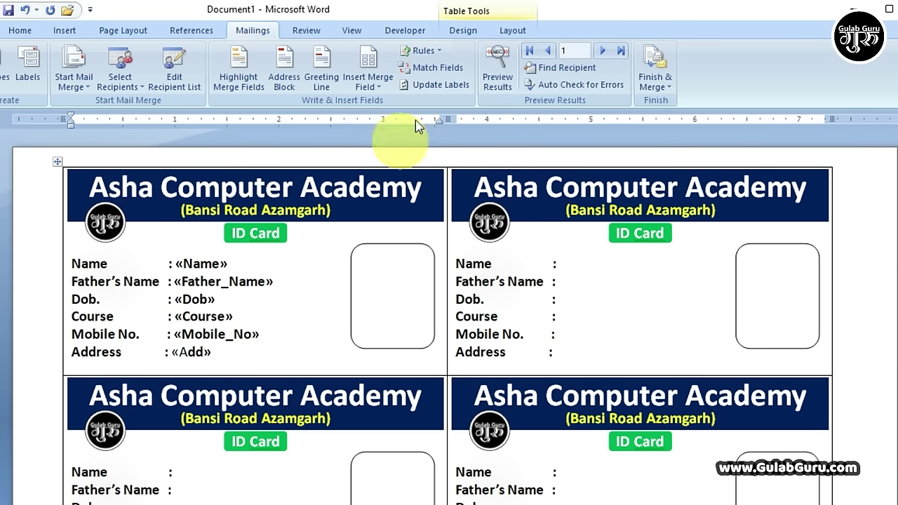
Update Labels to copy the «Name» through «Add» fields onto every card, then review them.
left_click(449, 84)
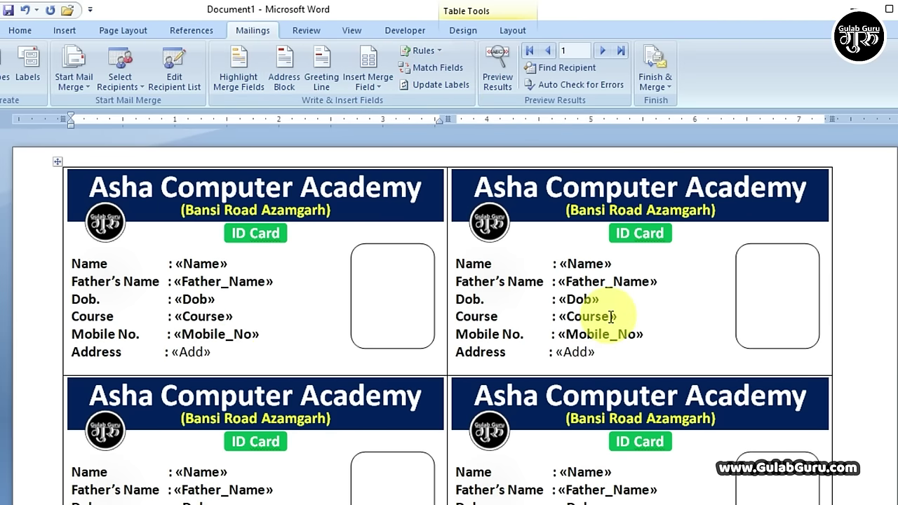
scroll(611, 320, "down", 1)
scroll(611, 321, "down", 3)
scroll(612, 315, "up", 1)
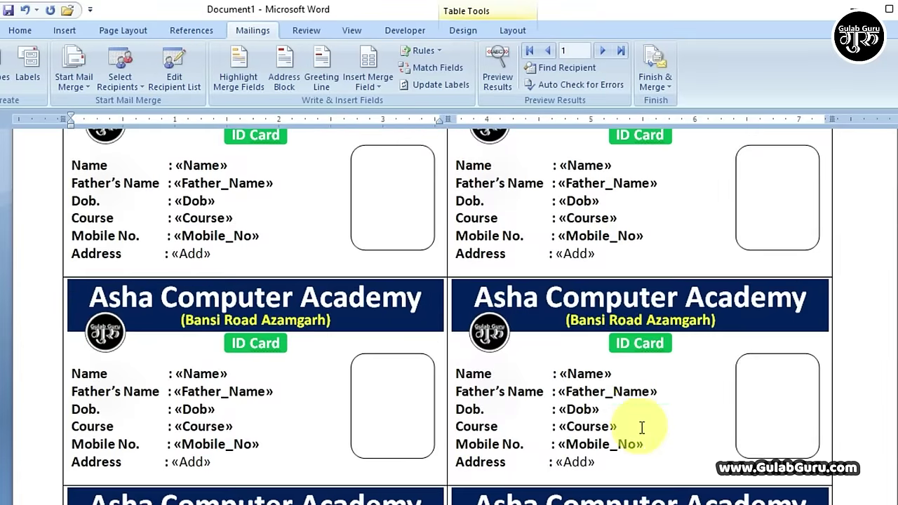
scroll(641, 427, "up", 2)
scroll(627, 491, "up", 1)
scroll(611, 444, "up", 1)
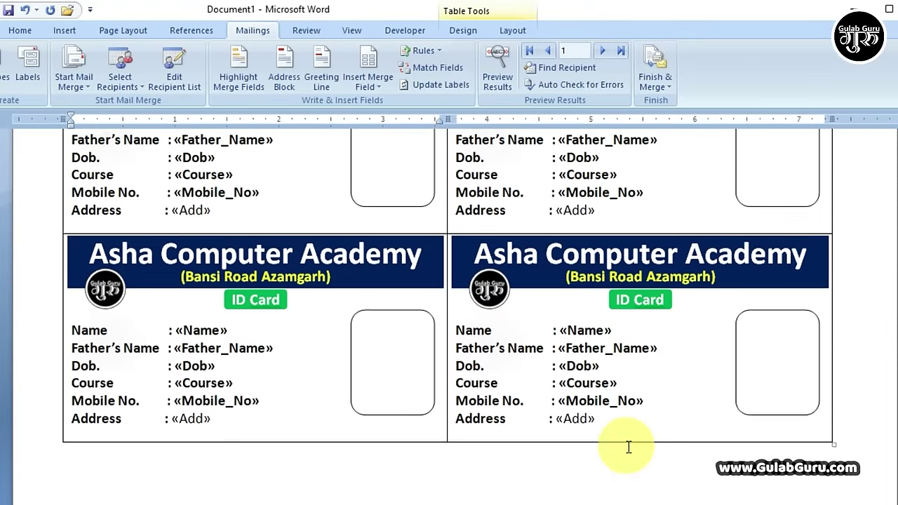
scroll(627, 445, "down", 1)
scroll(628, 447, "up", 2)
scroll(629, 447, "up", 1)
scroll(628, 447, "up", 1)
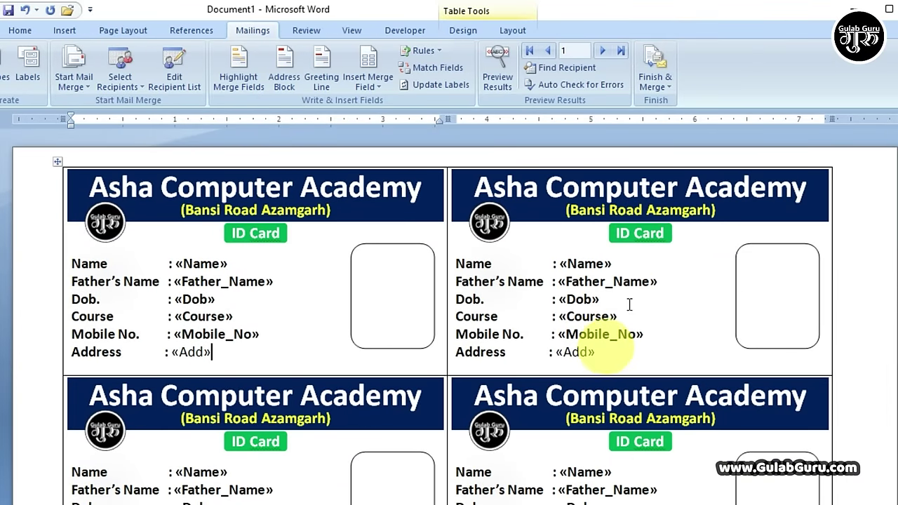
left_click(649, 72)
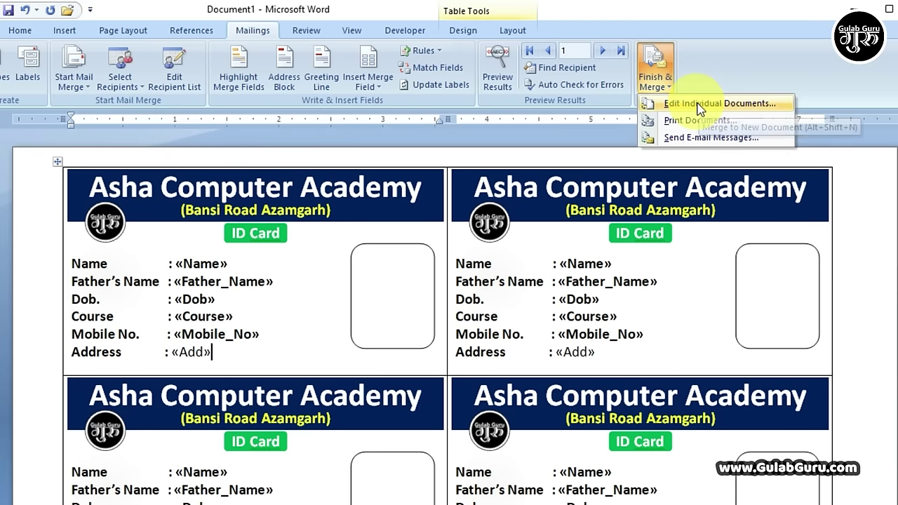
Merge all records into a new document with Edit Individual Documents.
left_click(679, 106)
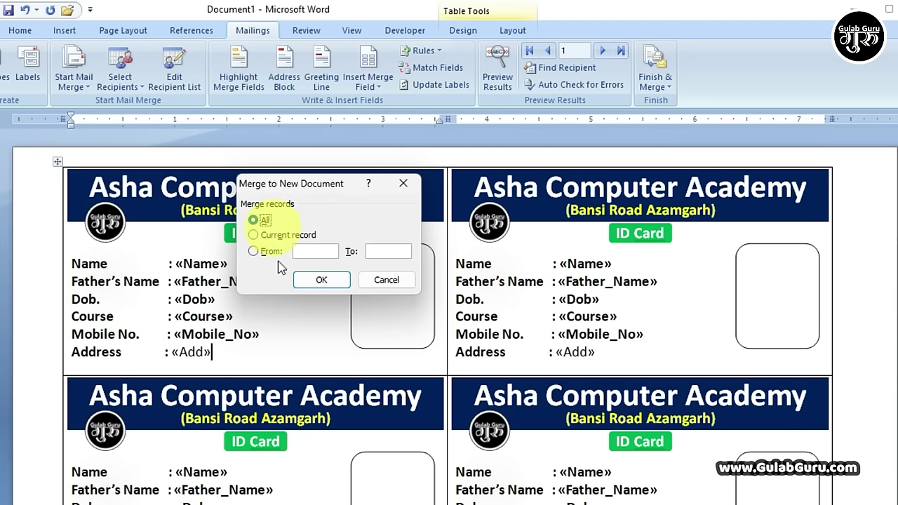
left_click(321, 281)
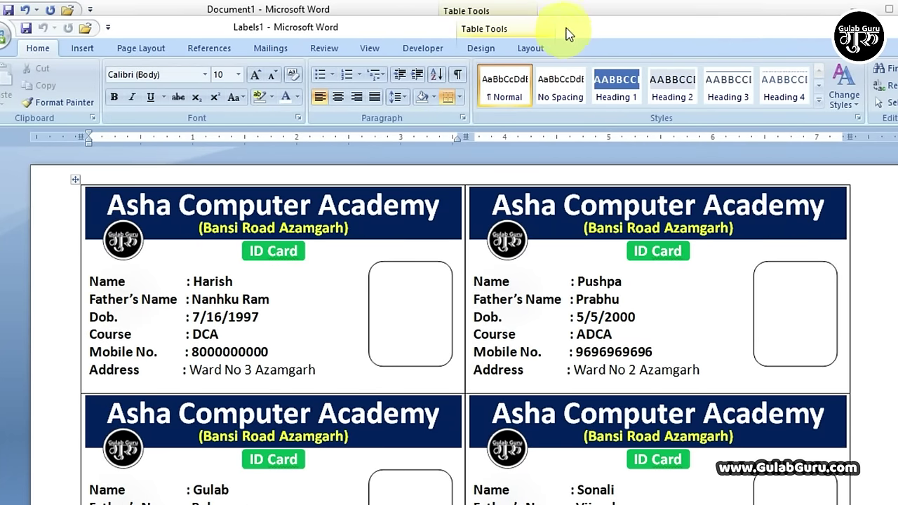
left_click_drag(569, 34, 555, 320)
left_click_drag(554, 255, 549, 12)
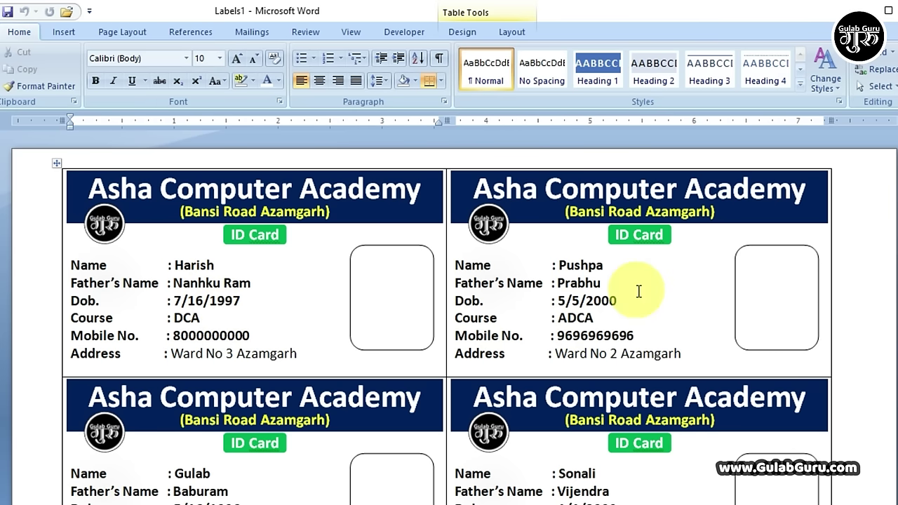
Scroll through the merged Labels1 document to review each student's filled ID card.
scroll(617, 337, "down", 2)
scroll(491, 358, "down", 3)
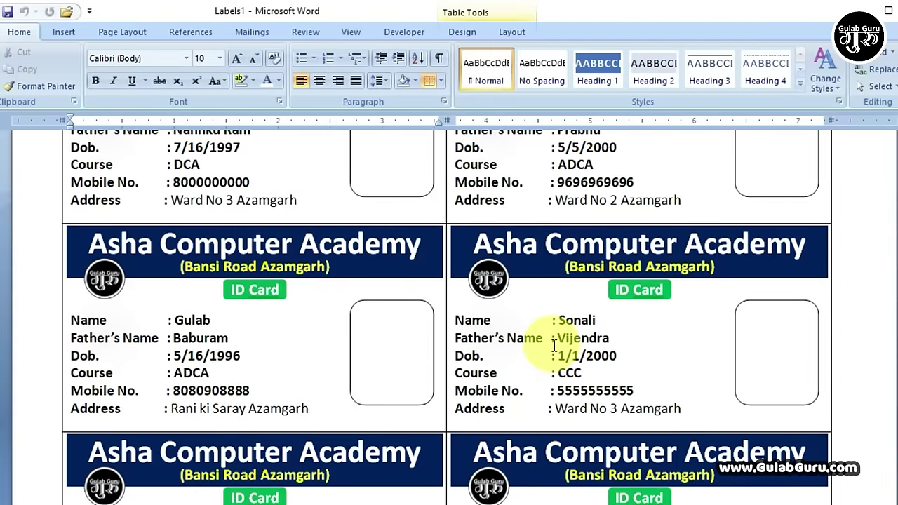
scroll(547, 330, "down", 2)
scroll(555, 344, "down", 3)
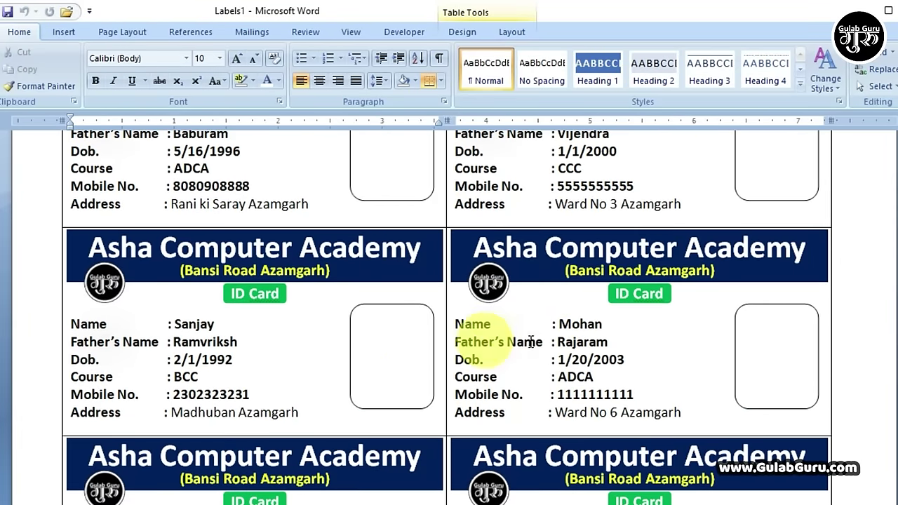
scroll(614, 315, "down", 8)
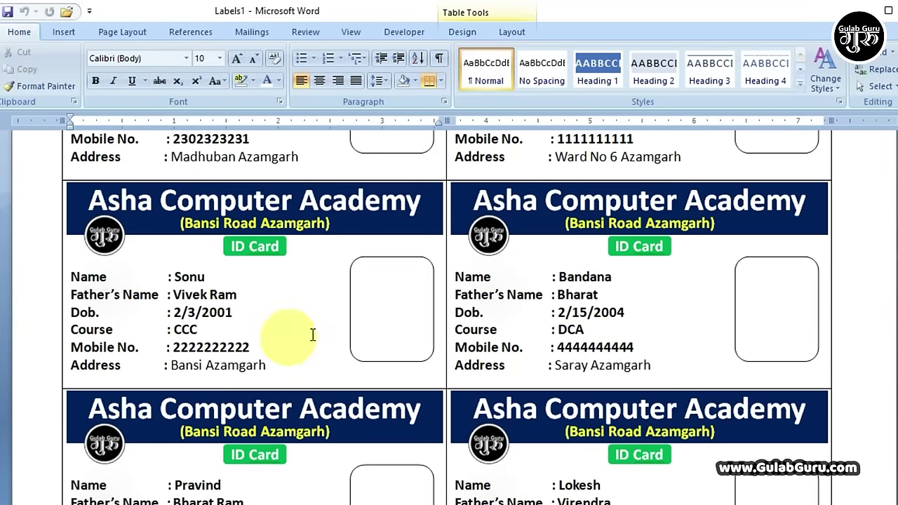
scroll(600, 321, "down", 4)
scroll(495, 381, "down", 1)
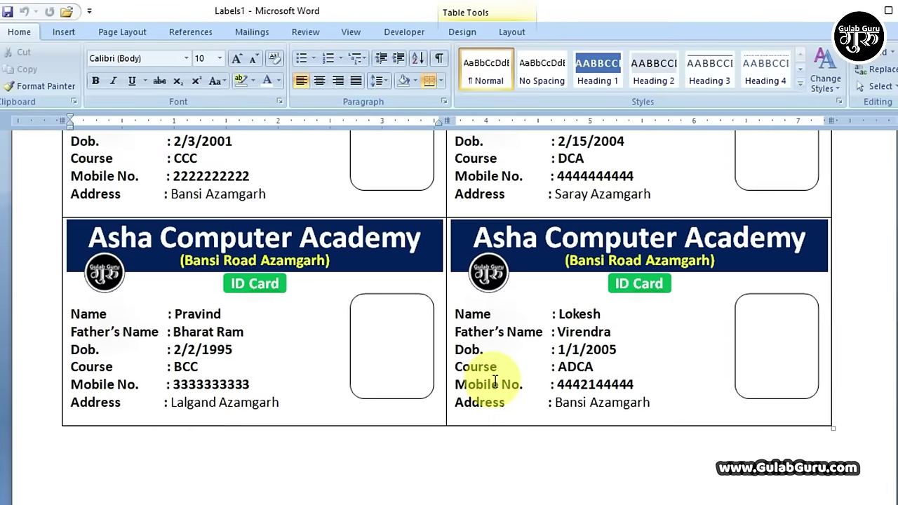
scroll(496, 381, "up", 5)
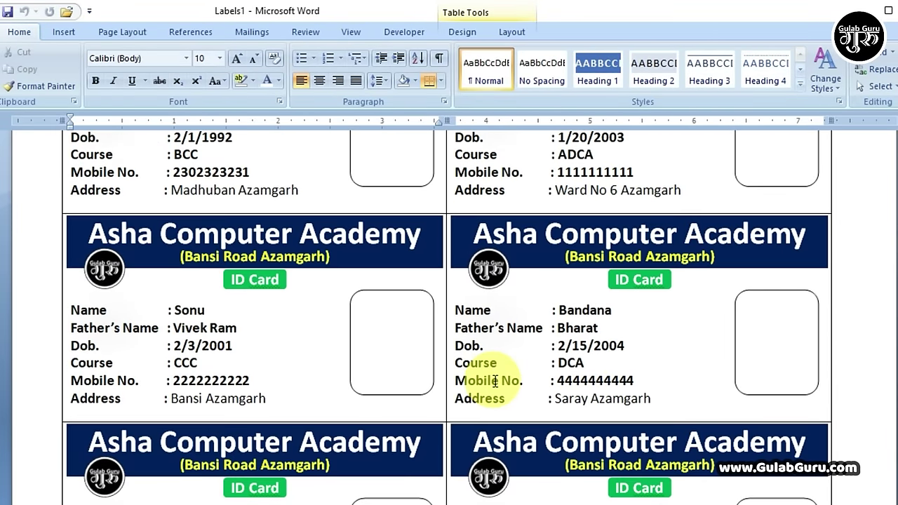
scroll(463, 361, "up", 4)
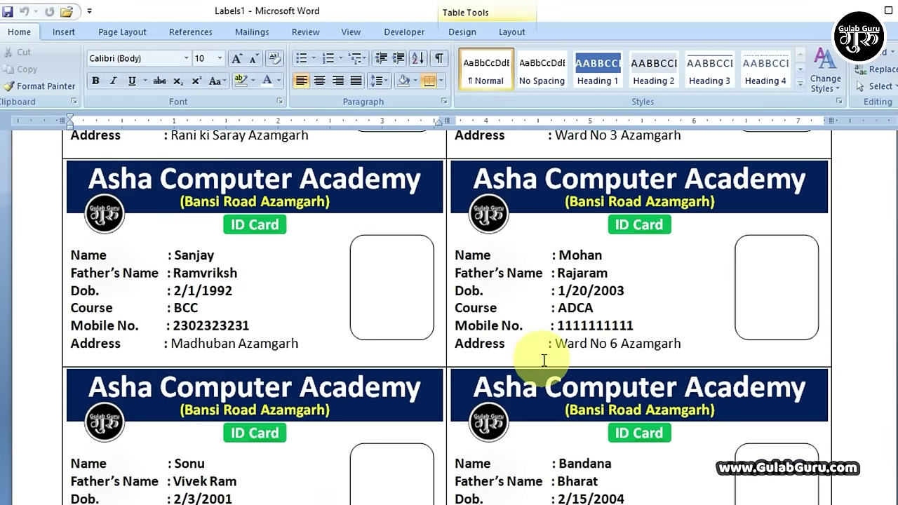
scroll(542, 360, "up", 5)
scroll(540, 357, "up", 3)
scroll(538, 356, "up", 2)
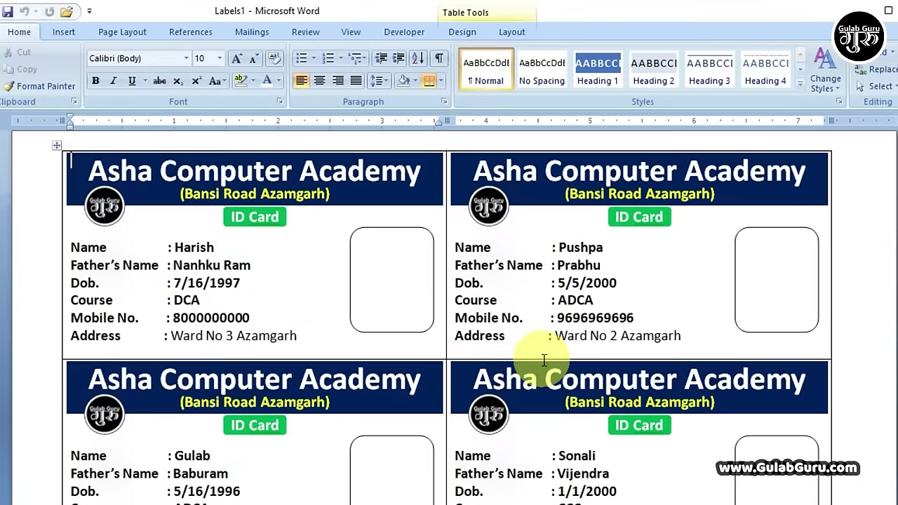
scroll(537, 357, "up", 1)
left_click(391, 302)
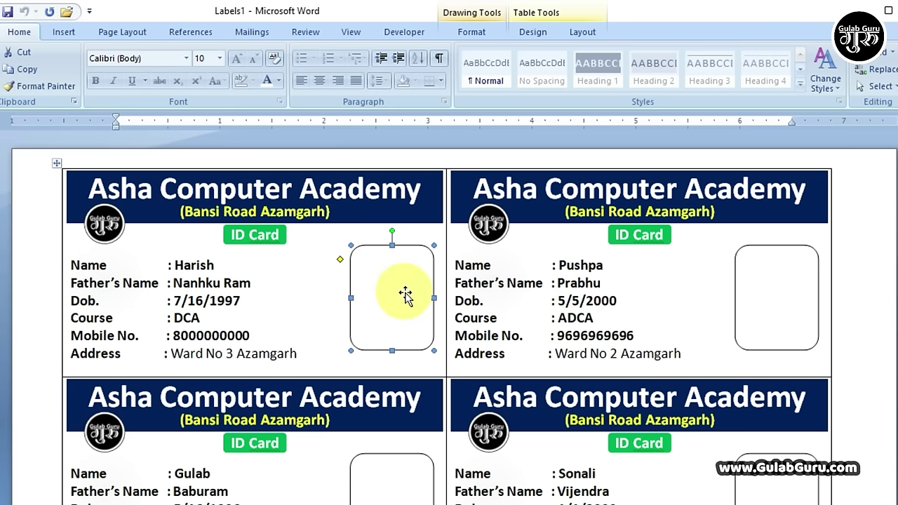
Fill the first card's photo frame with the 'pp-size' picture from the Student photo folder.
left_click(478, 31)
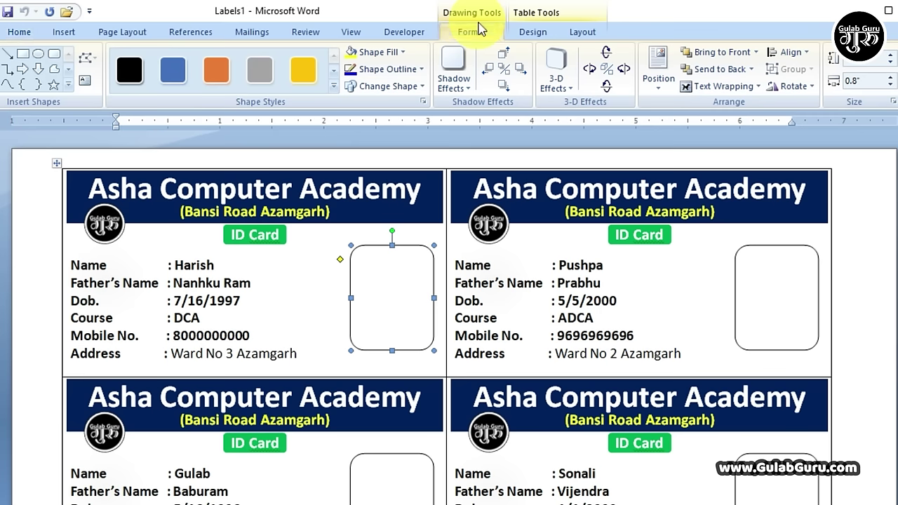
left_click(394, 56)
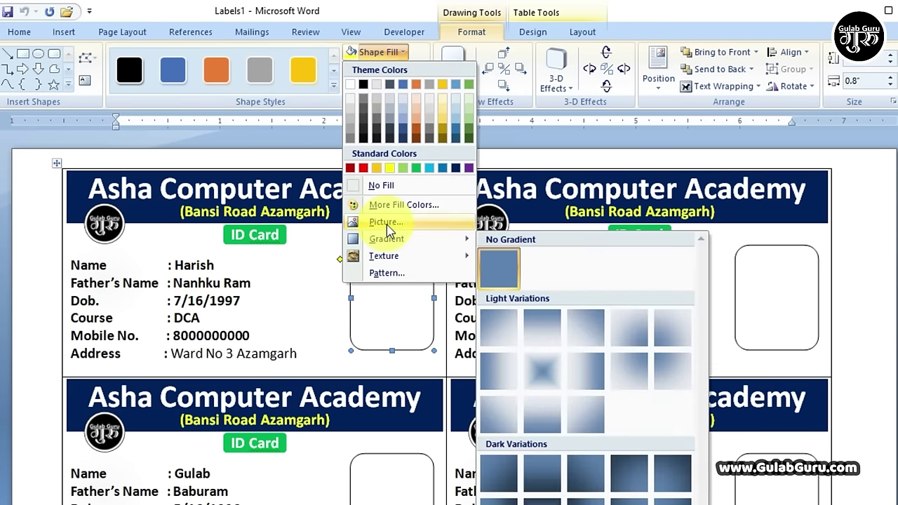
left_click(387, 225)
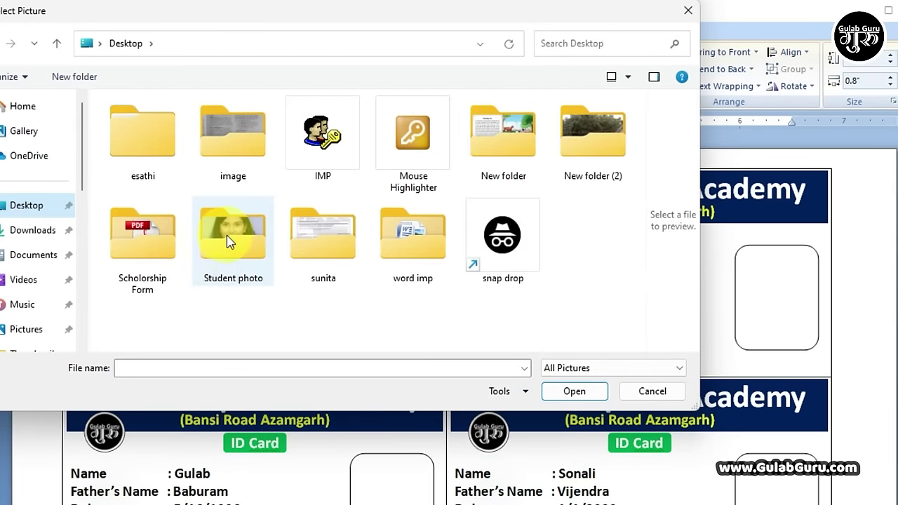
double_click(226, 235)
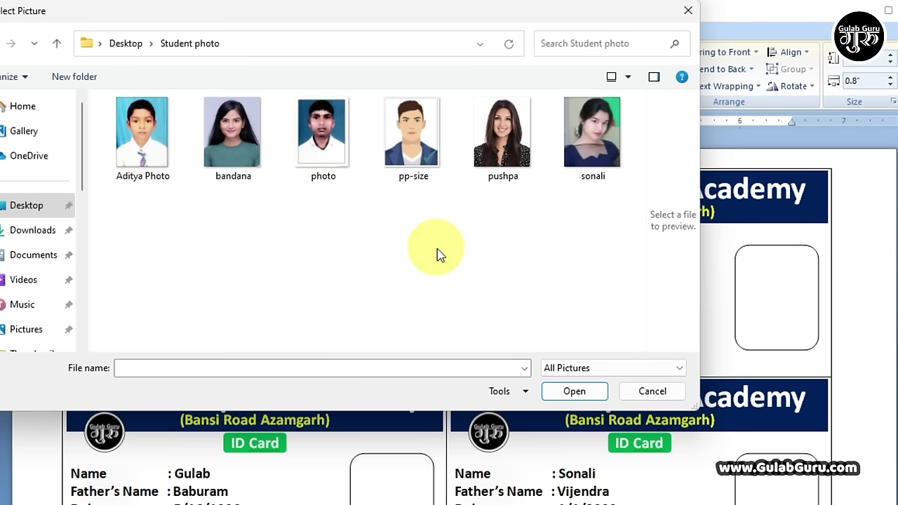
left_click(409, 143)
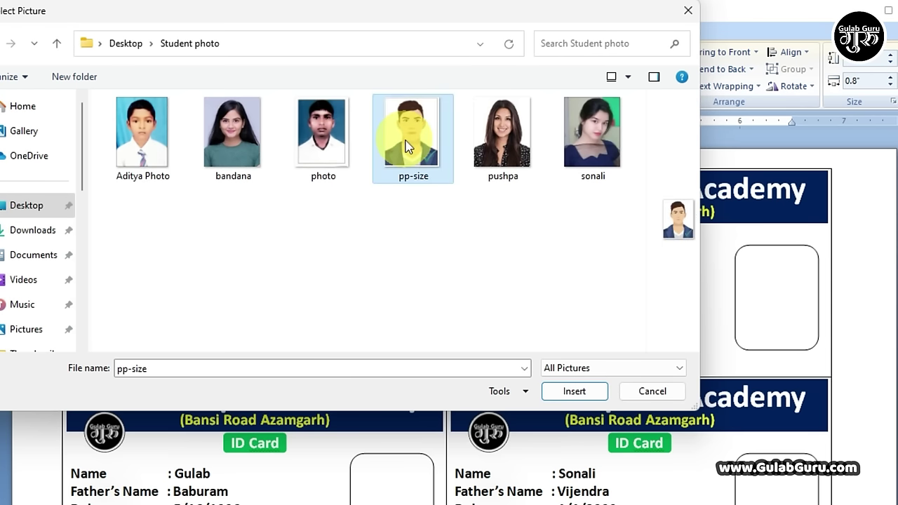
left_click(574, 392)
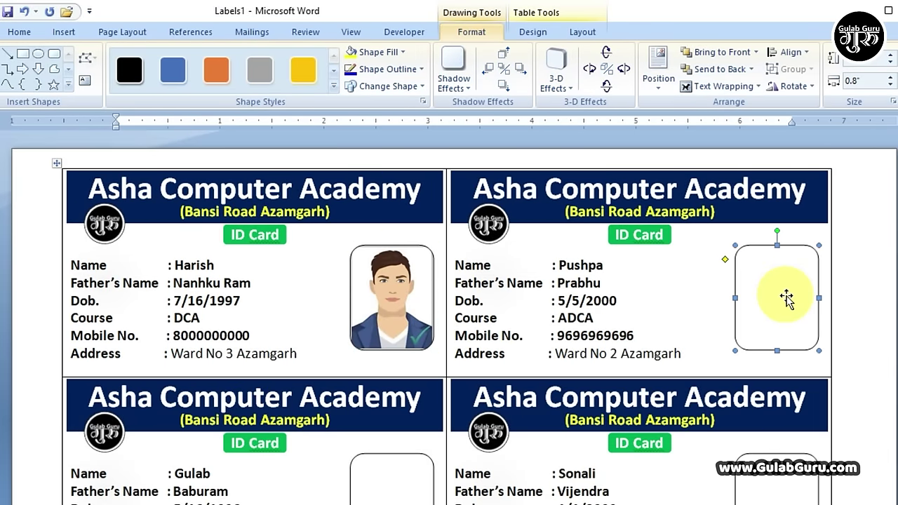
Fill the second card's photo frame with the 'pushpa' picture.
left_click(379, 52)
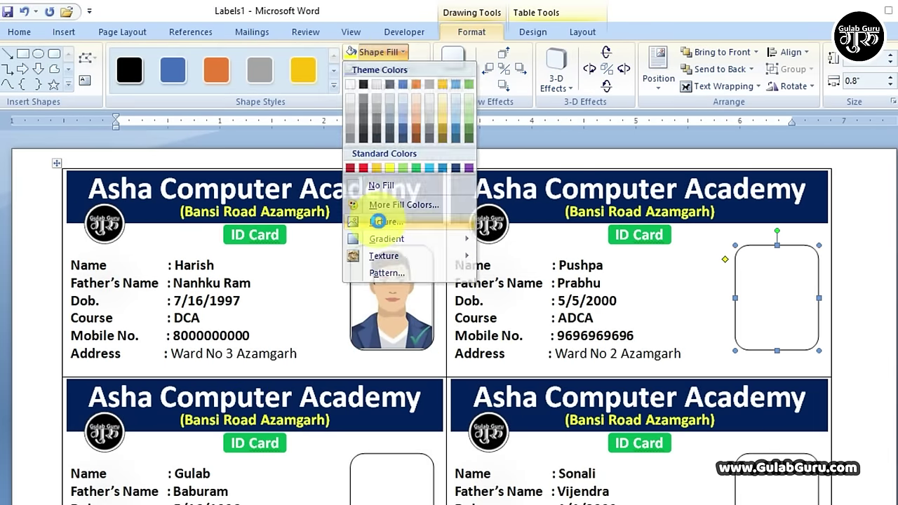
left_click(377, 221)
left_click(318, 145)
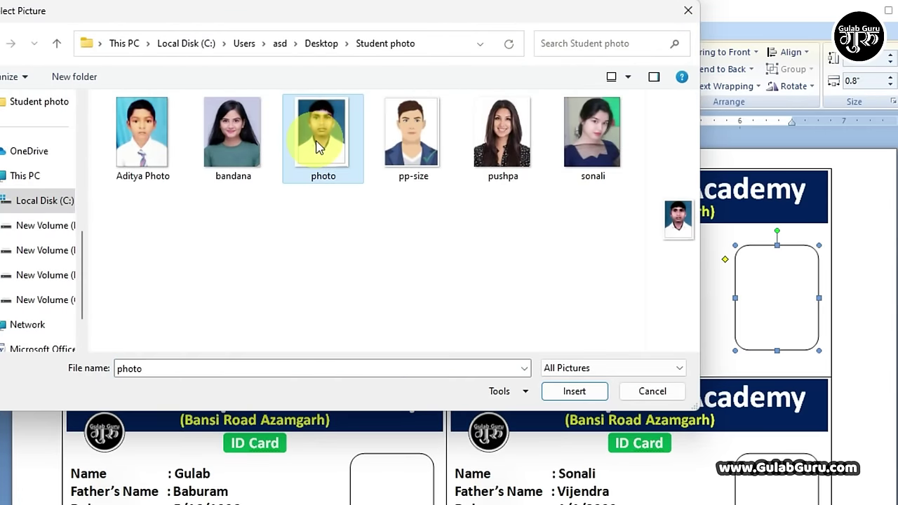
left_click(504, 147)
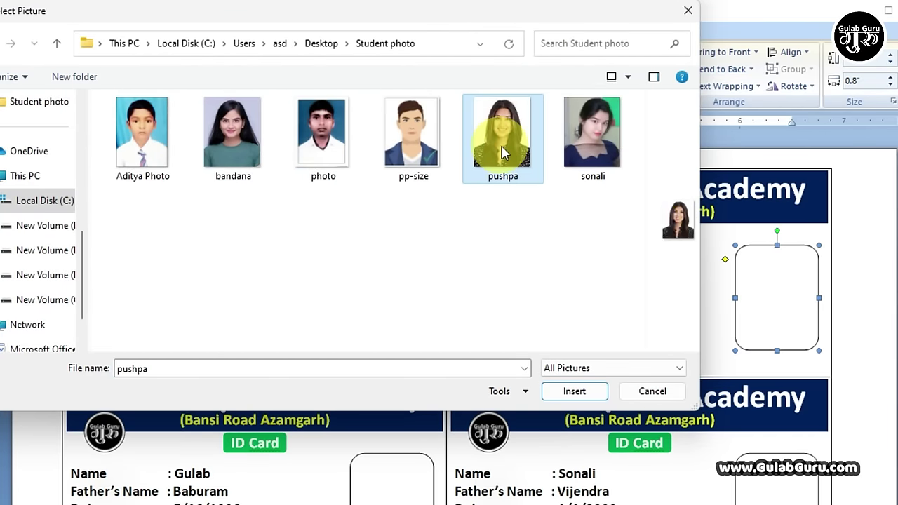
left_click(570, 393)
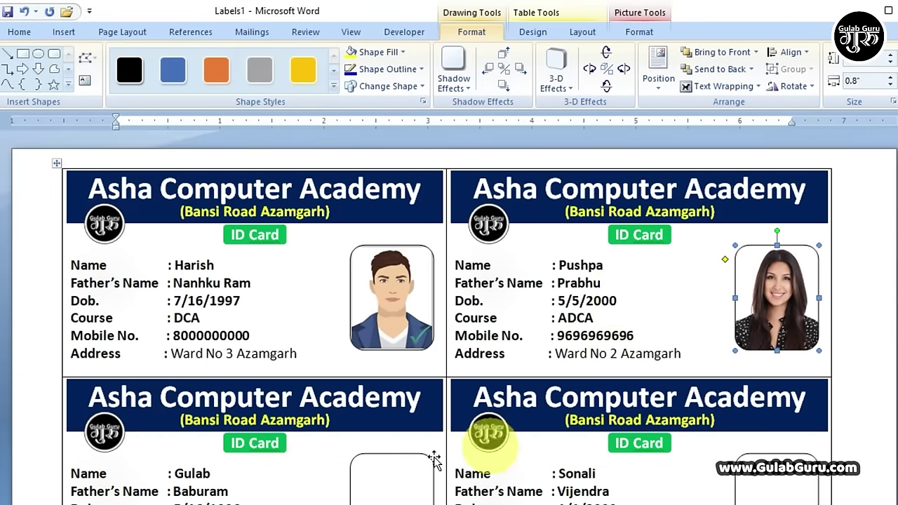
scroll(435, 460, "down", 2)
scroll(417, 415, "down", 3)
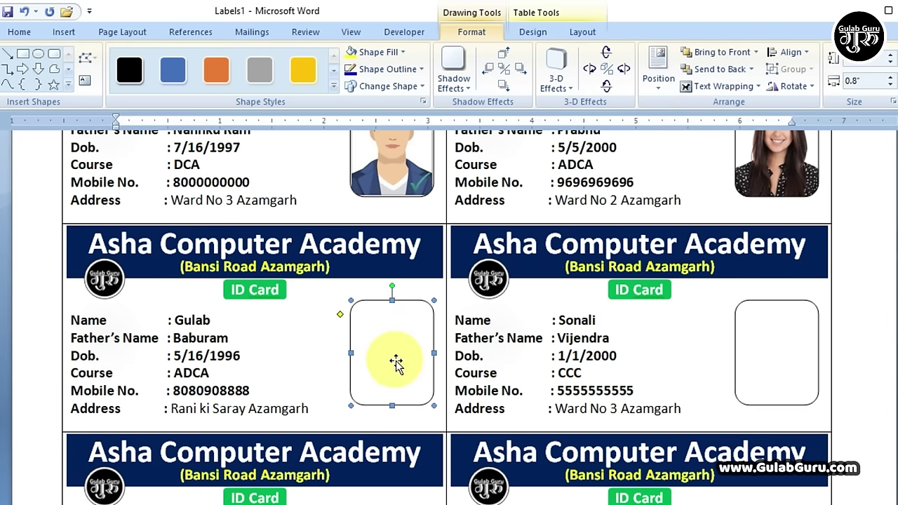
Fill the third card's photo frame with the 'Aditya Photo' picture.
left_click(379, 52)
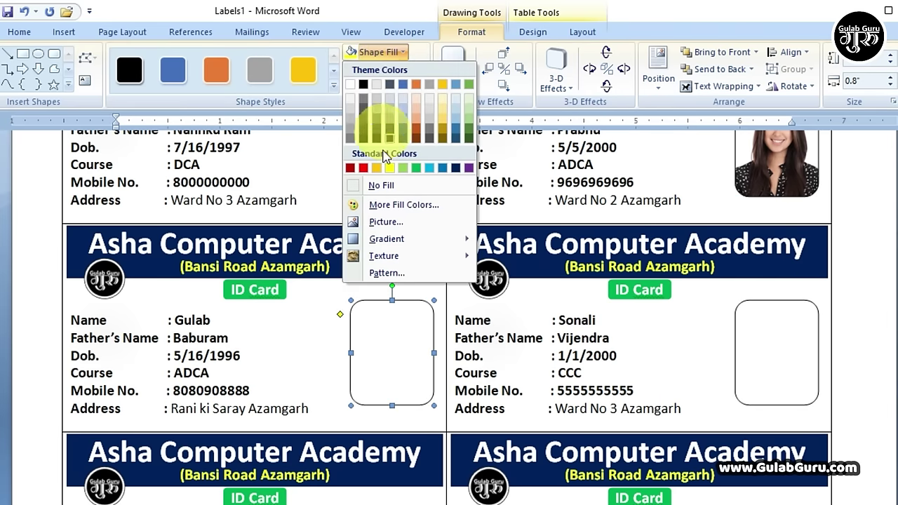
left_click(386, 202)
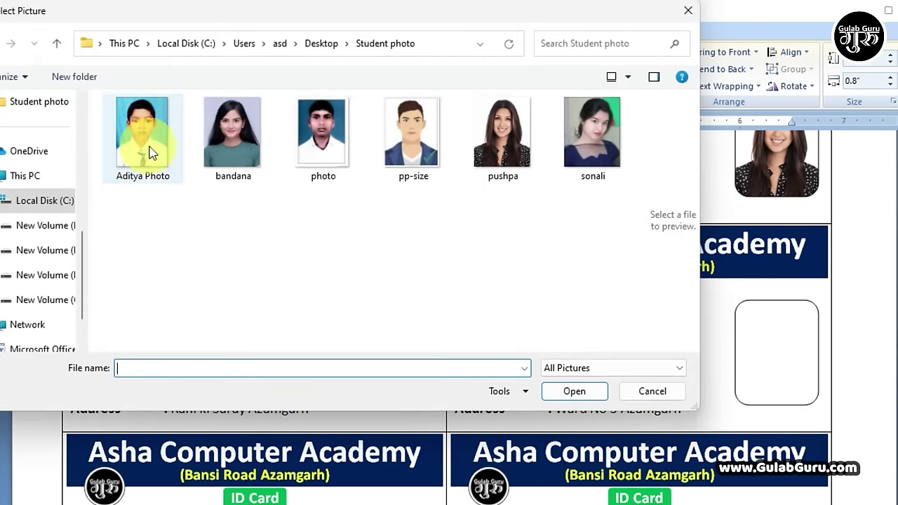
left_click(143, 137)
left_click(574, 391)
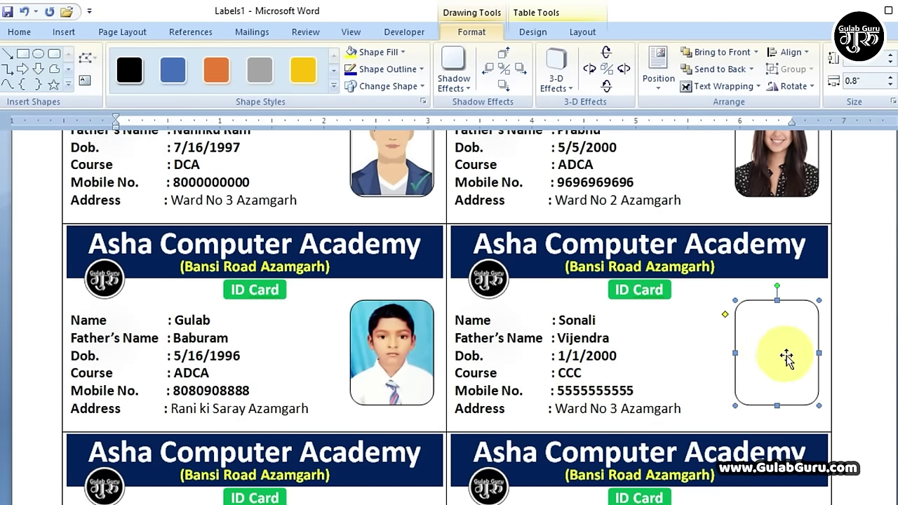
Fill the fourth card's photo frame with the 'bandana' picture.
left_click(403, 56)
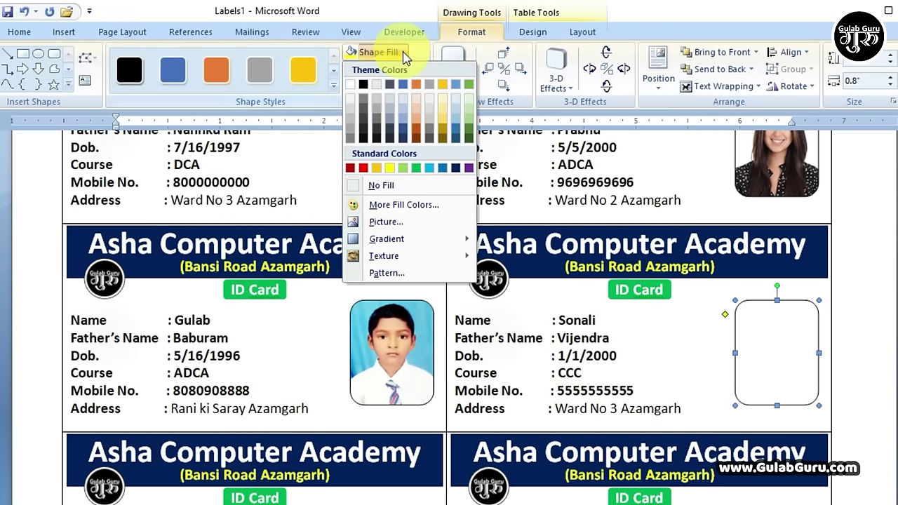
left_click(385, 223)
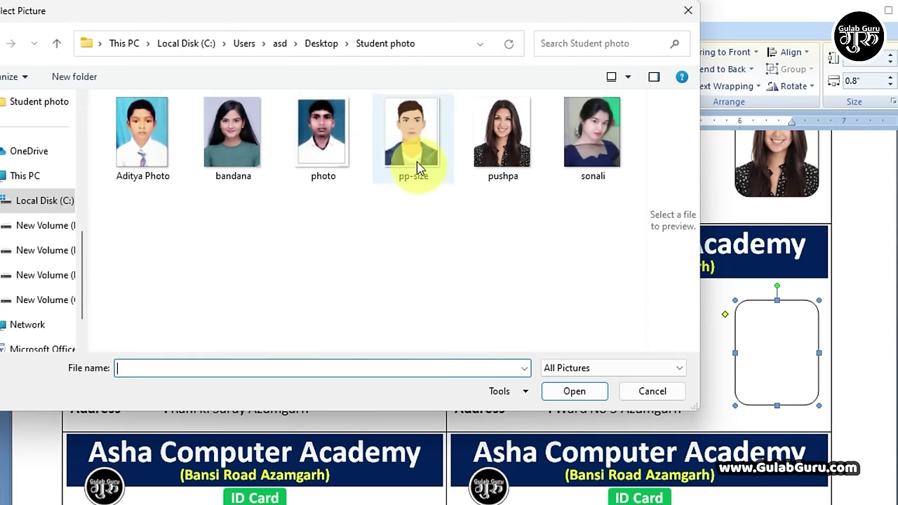
left_click(322, 133)
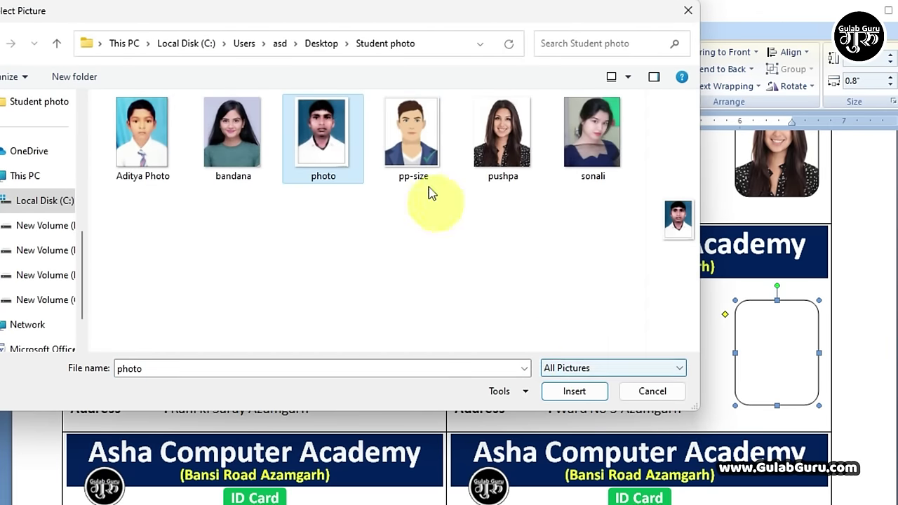
left_click(245, 141)
left_click(592, 391)
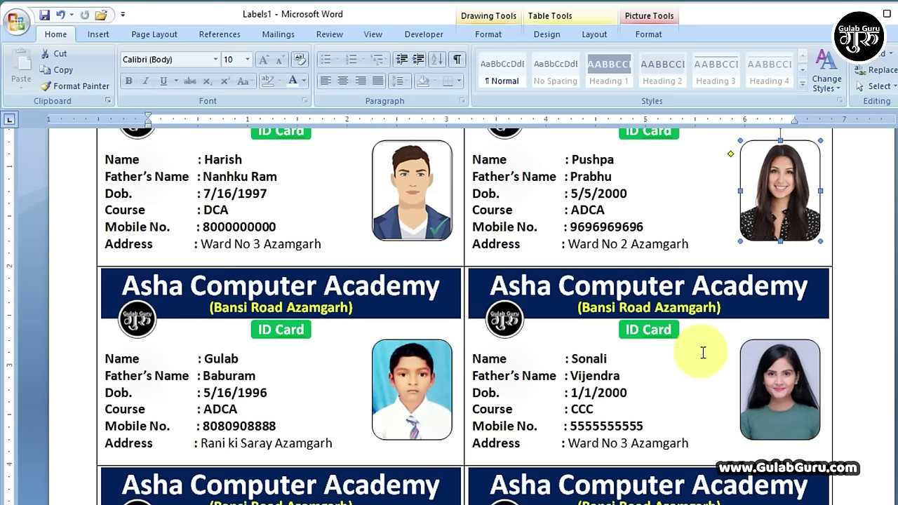
left_click(748, 375)
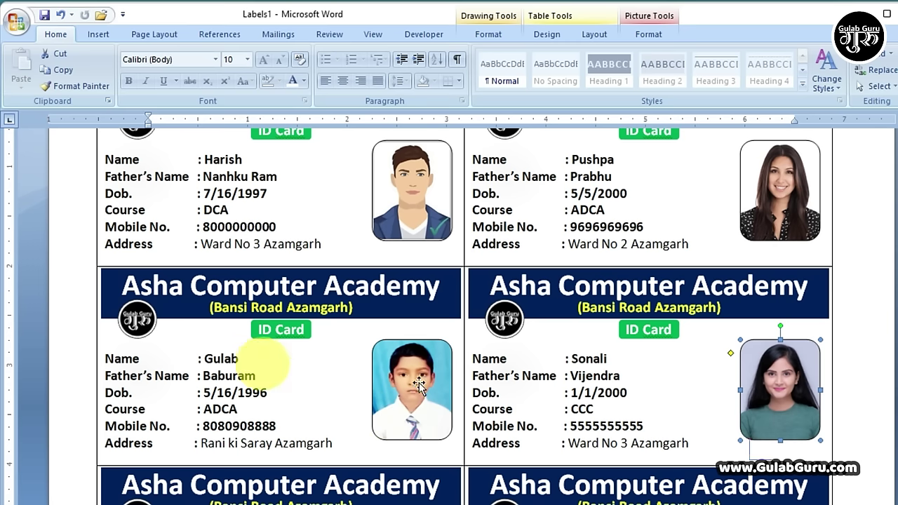
Scroll through all ten cards to confirm each shows a photo, then deselect the picture.
scroll(609, 382, "down", 1)
scroll(609, 382, "down", 3)
scroll(609, 382, "down", 2)
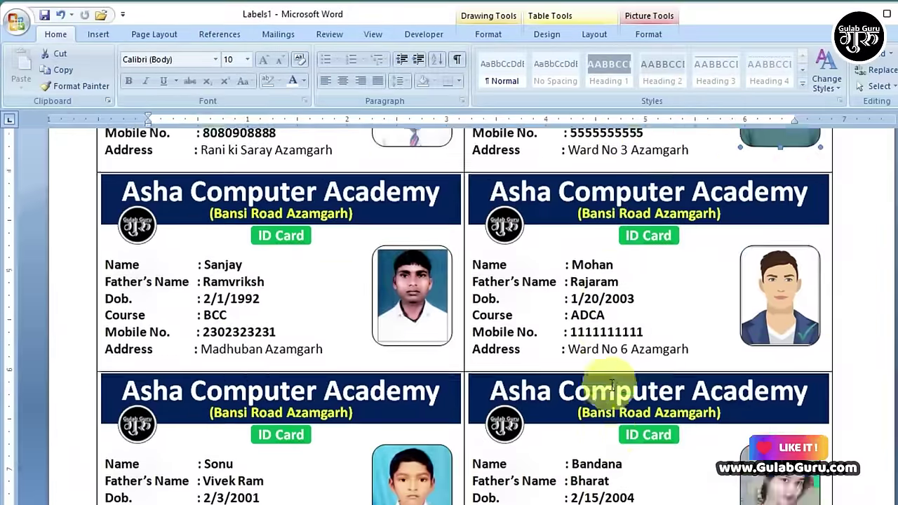
scroll(610, 383, "down", 2)
scroll(612, 385, "down", 1)
scroll(612, 385, "down", 5)
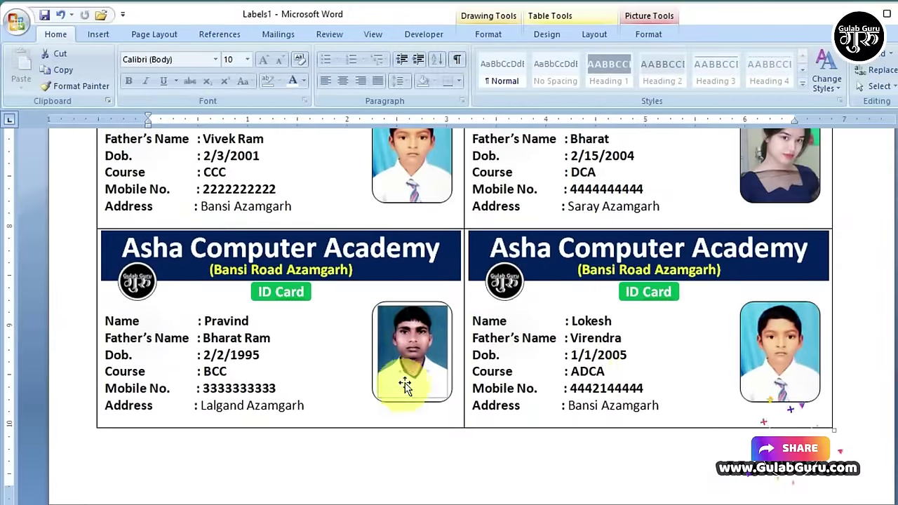
scroll(637, 367, "up", 4)
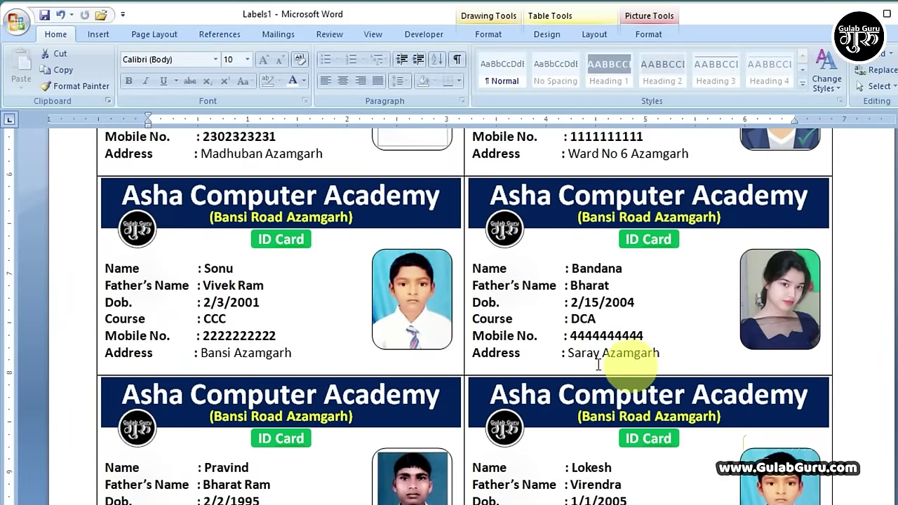
scroll(607, 351, "up", 1)
scroll(608, 349, "up", 2)
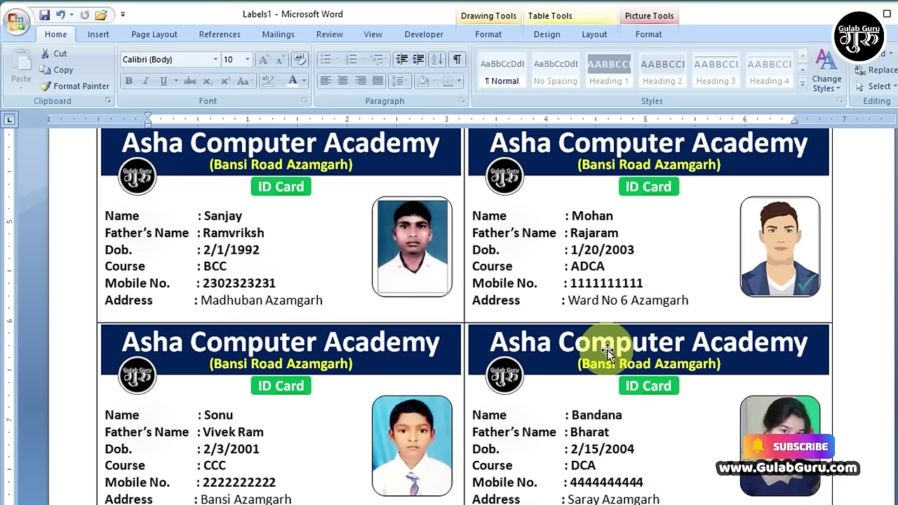
scroll(608, 354, "up", 4)
scroll(579, 369, "up", 1)
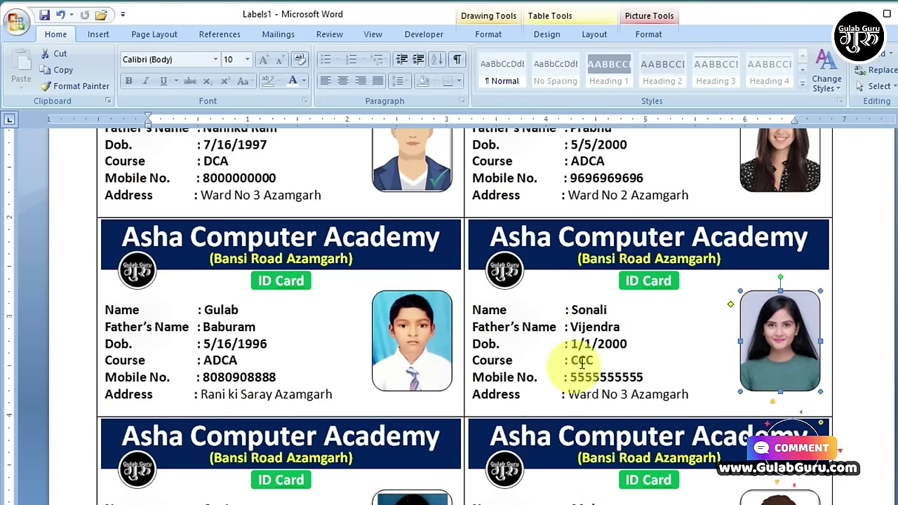
scroll(642, 347, "up", 3)
scroll(674, 355, "up", 1)
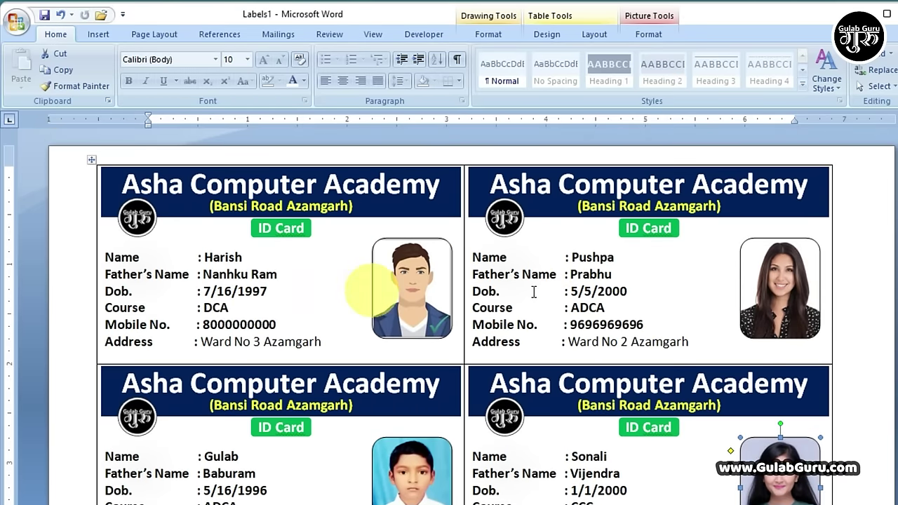
left_click(852, 296)
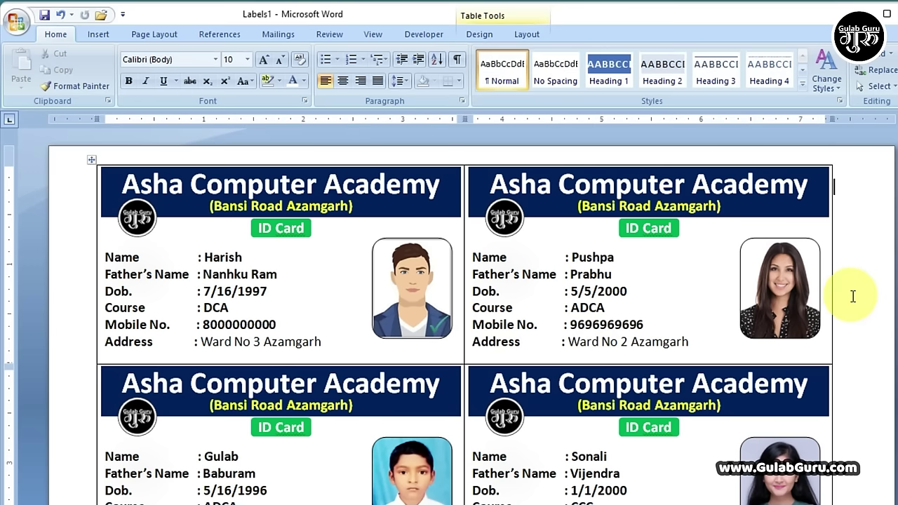
mouse_move(304, 220)
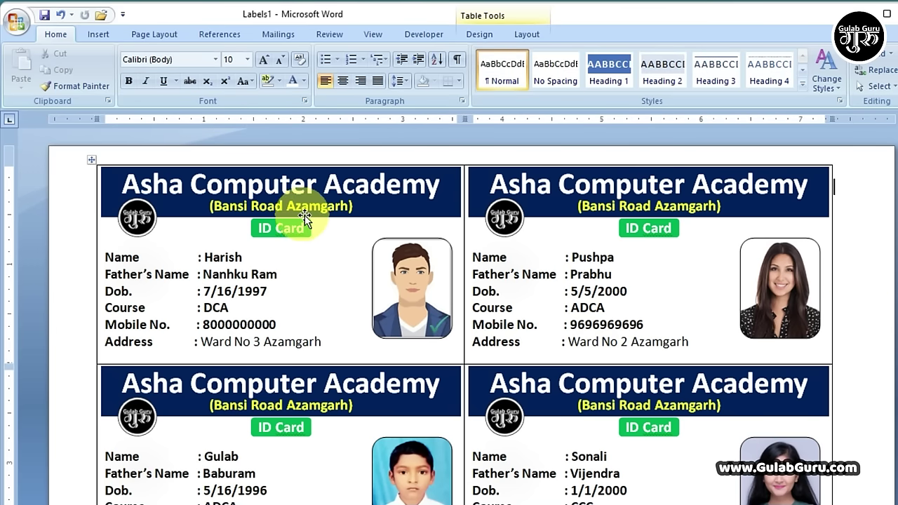
Save As to the Desktop, keeping the proposed file name 'Name'.
left_click(15, 22)
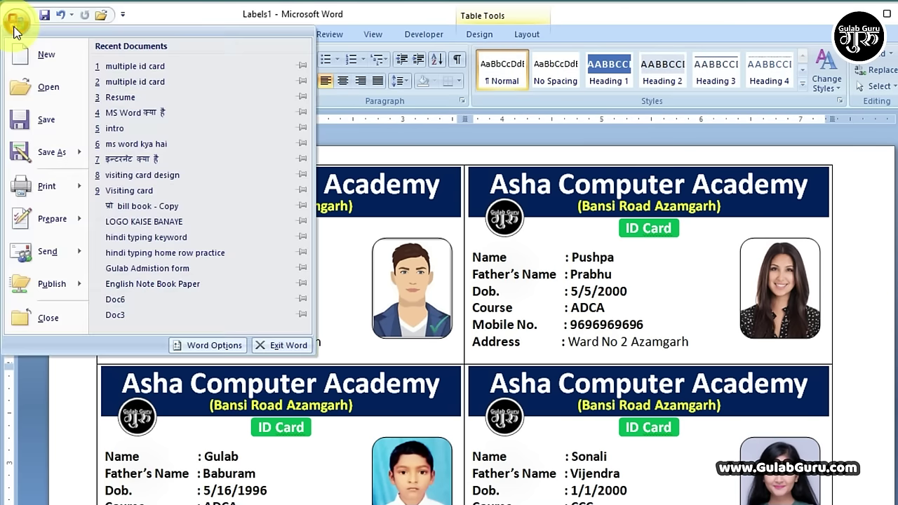
left_click(54, 123)
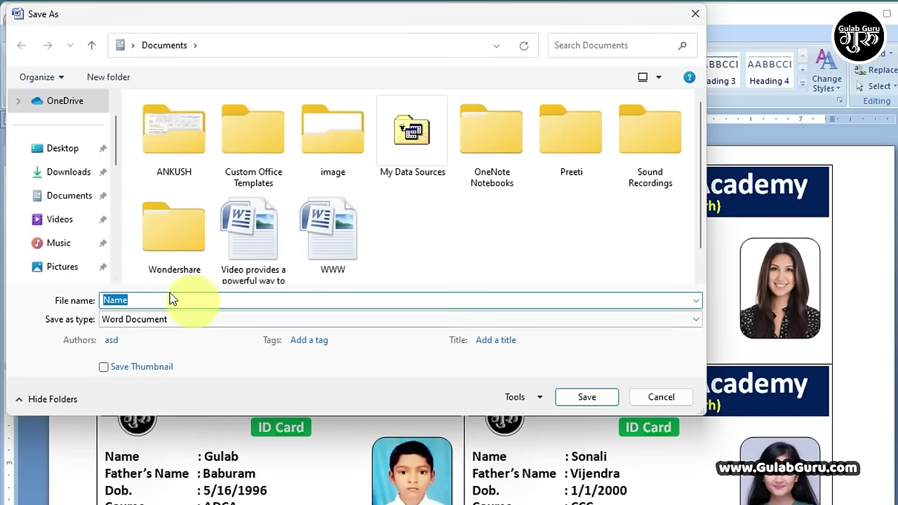
left_click(56, 148)
left_click(156, 301)
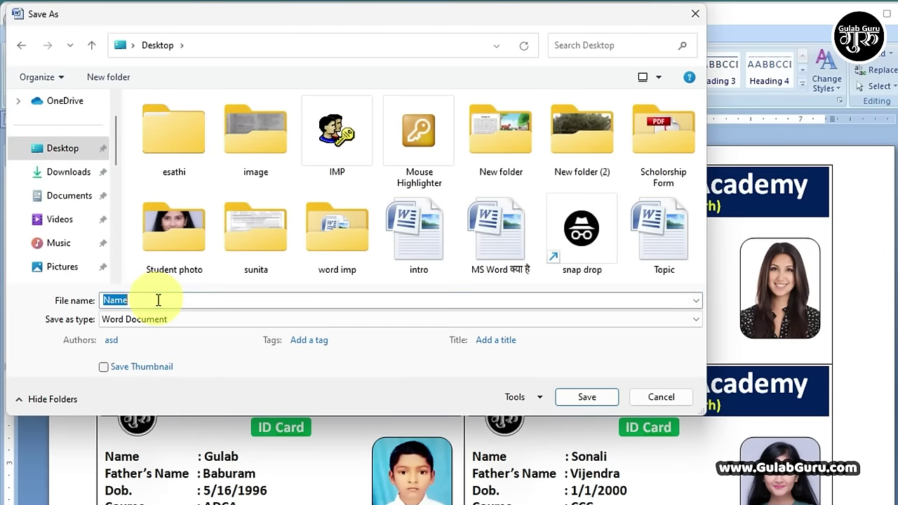
left_click(593, 398)
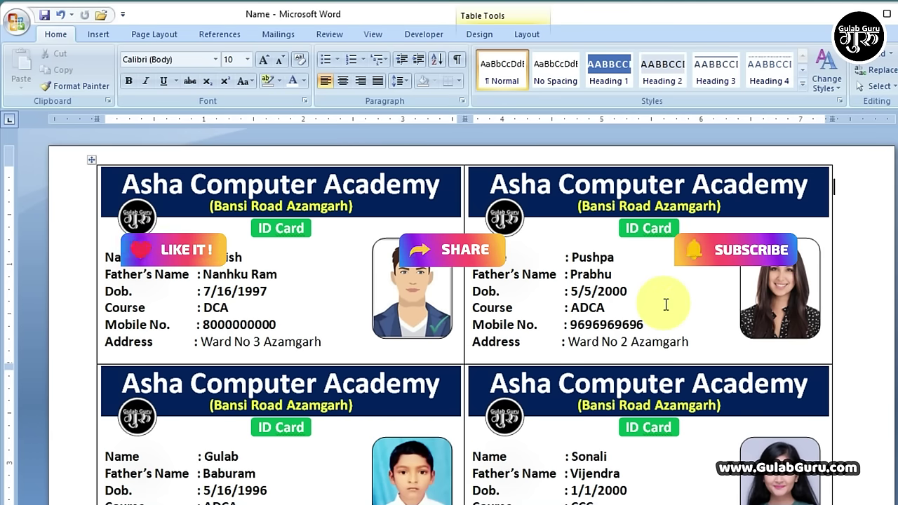
scroll(667, 304, "down", 5)
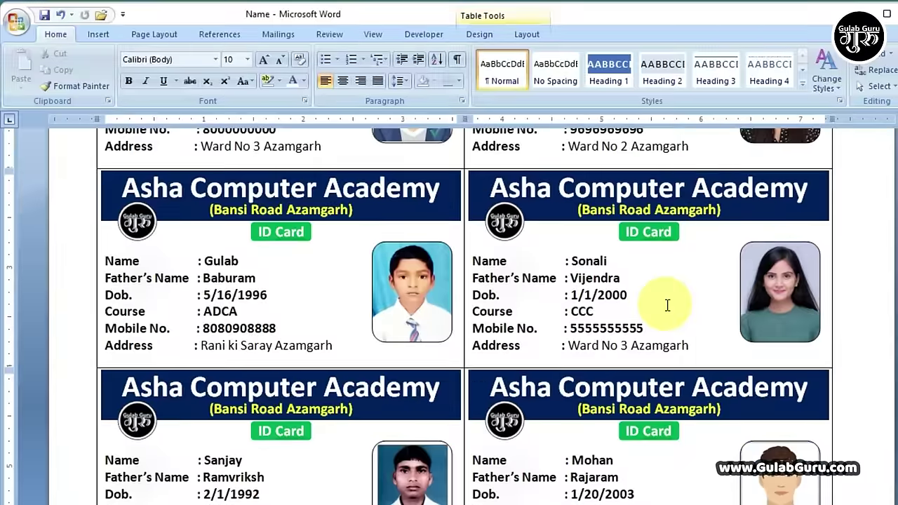
scroll(667, 305, "down", 5)
scroll(667, 305, "down", 1)
scroll(667, 304, "down", 4)
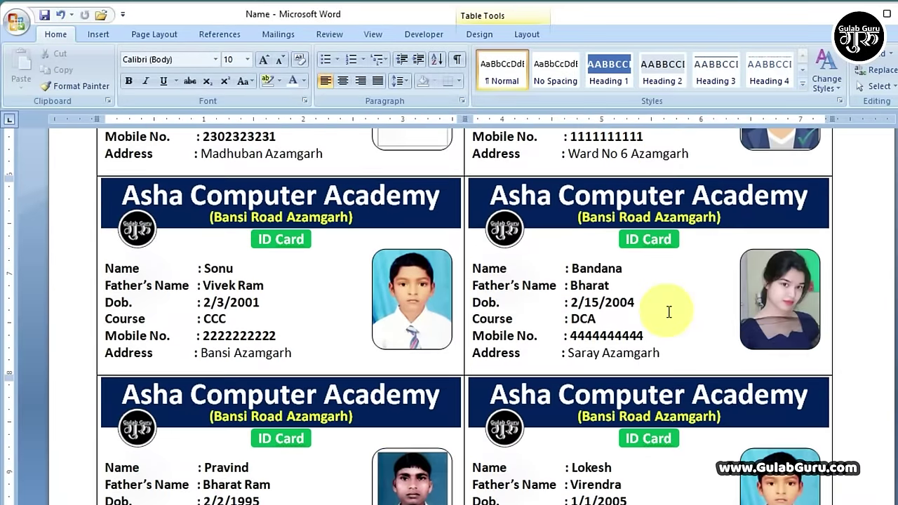
scroll(667, 305, "down", 2)
scroll(668, 310, "down", 1)
scroll(668, 311, "down", 1)
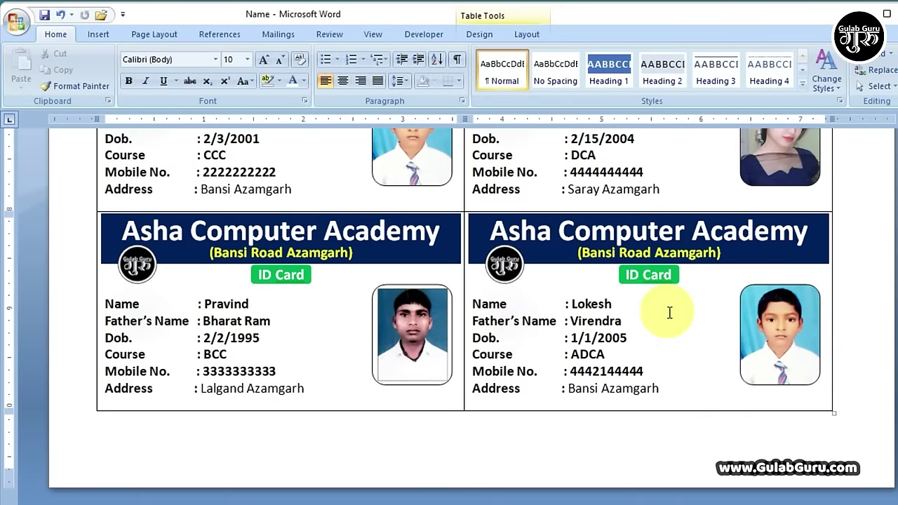
scroll(670, 312, "up", 2)
scroll(669, 313, "up", 2)
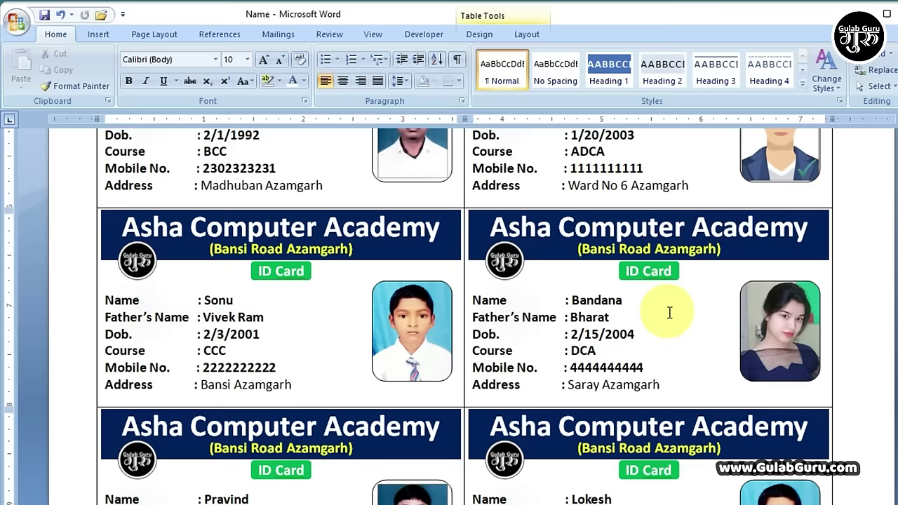
scroll(670, 313, "up", 3)
scroll(669, 313, "up", 2)
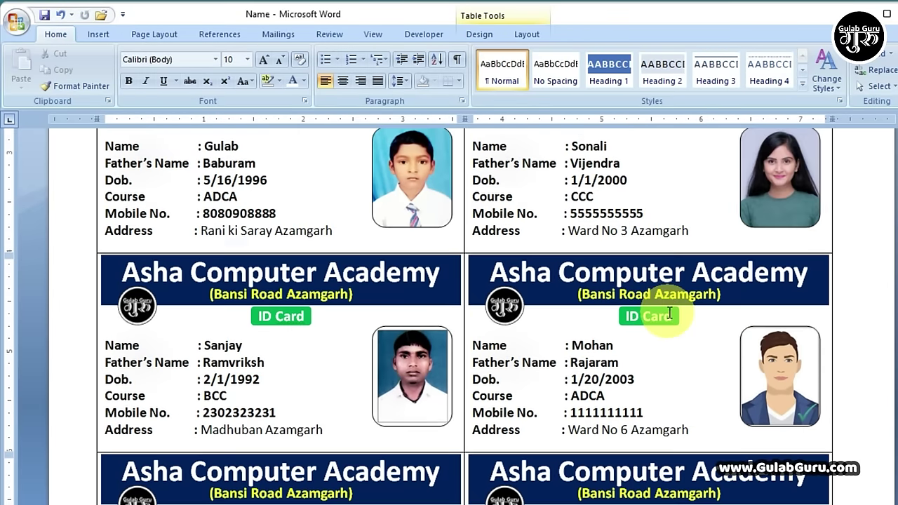
scroll(670, 313, "up", 2)
scroll(669, 313, "up", 2)
scroll(669, 313, "up", 1)
scroll(670, 313, "up", 1)
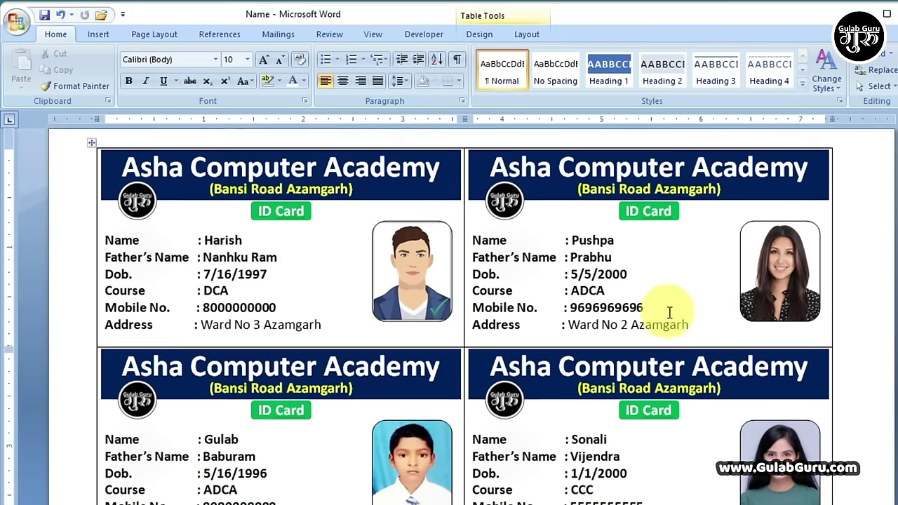